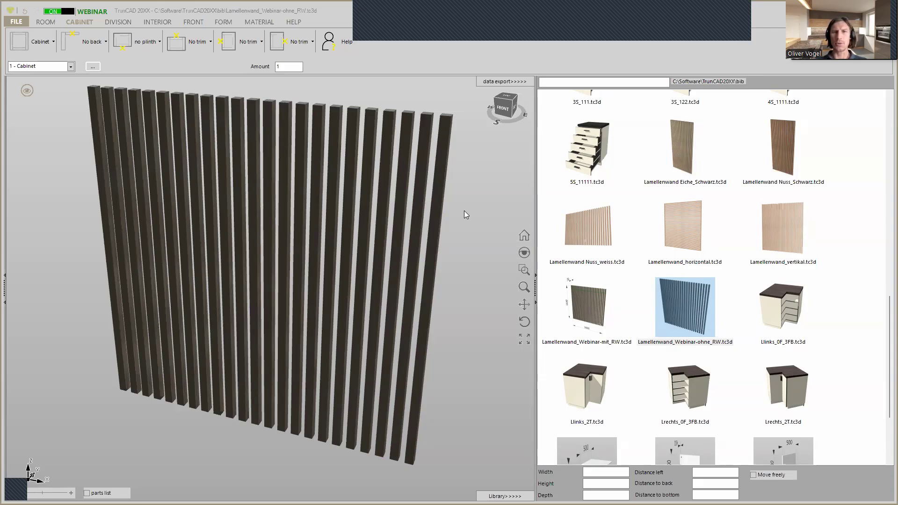
Hide the library so the slatted wall model fills the whole work area
scroll(464, 215, down, 1)
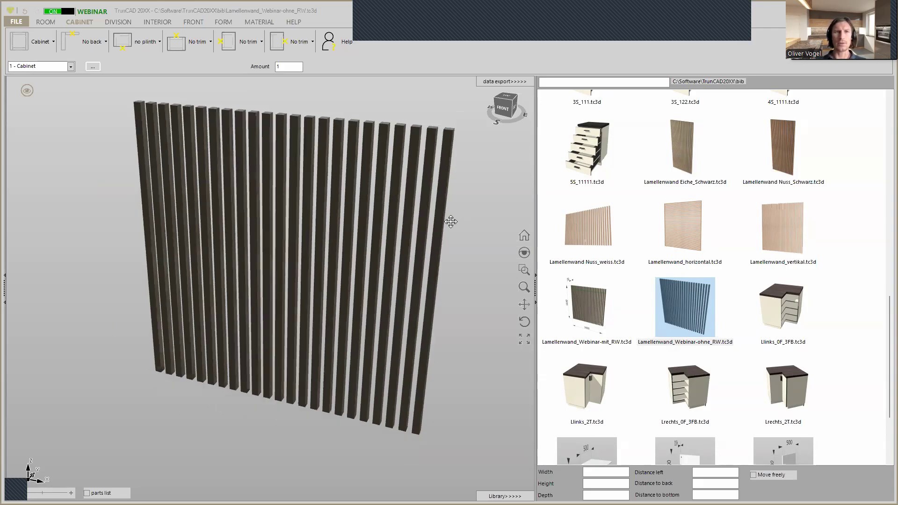
middle_drag(464, 215, 443, 230)
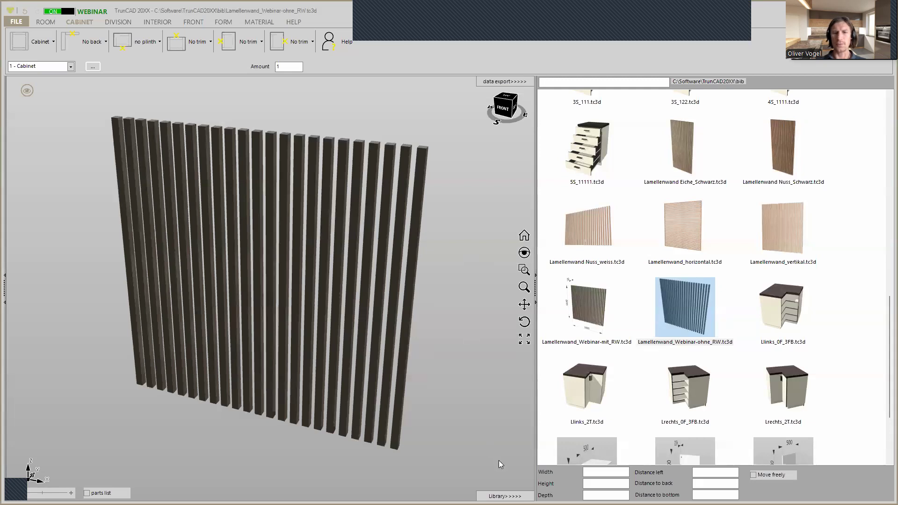
click(504, 496)
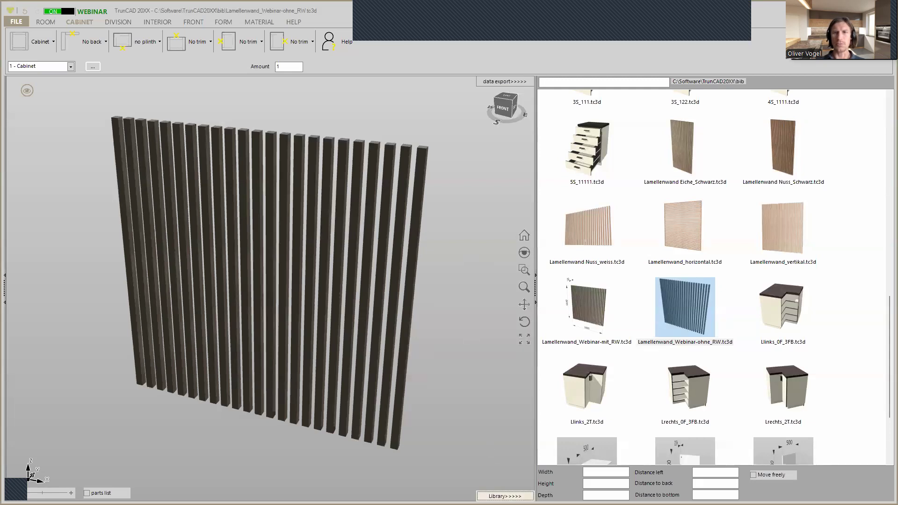
Display the slatted wall's dimensions without the green arrows, and show the surrounding room
click(27, 90)
click(81, 131)
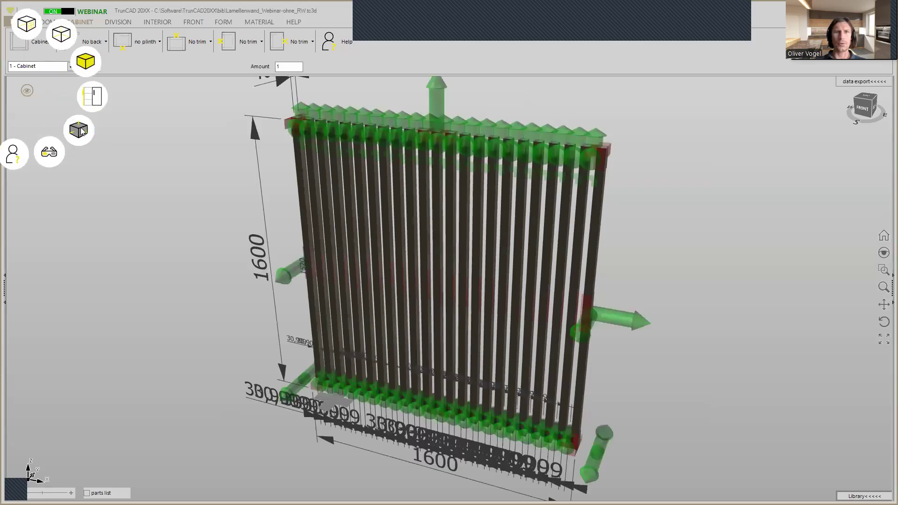
click(82, 132)
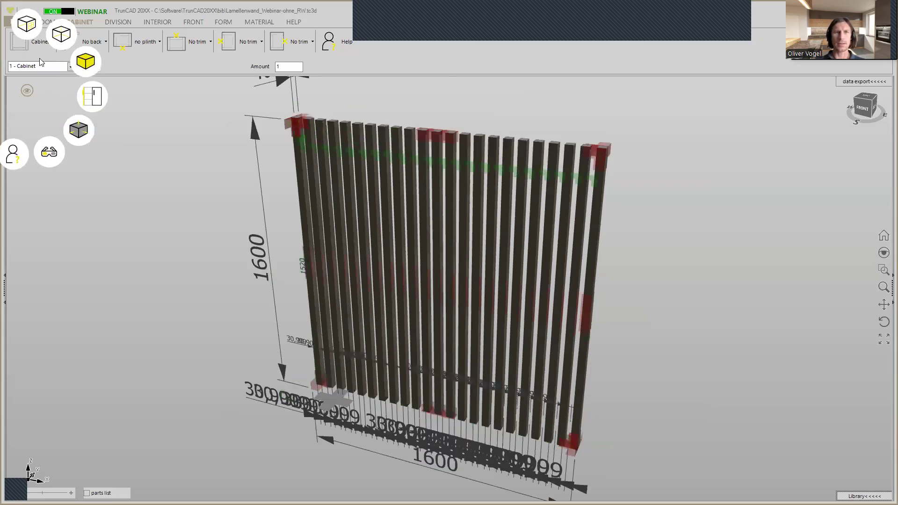
click(25, 29)
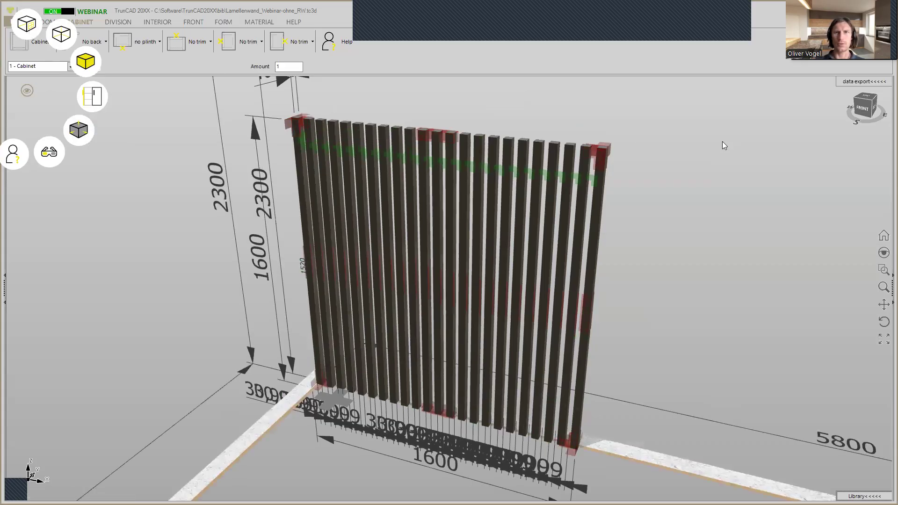
scroll(687, 166, down, 5)
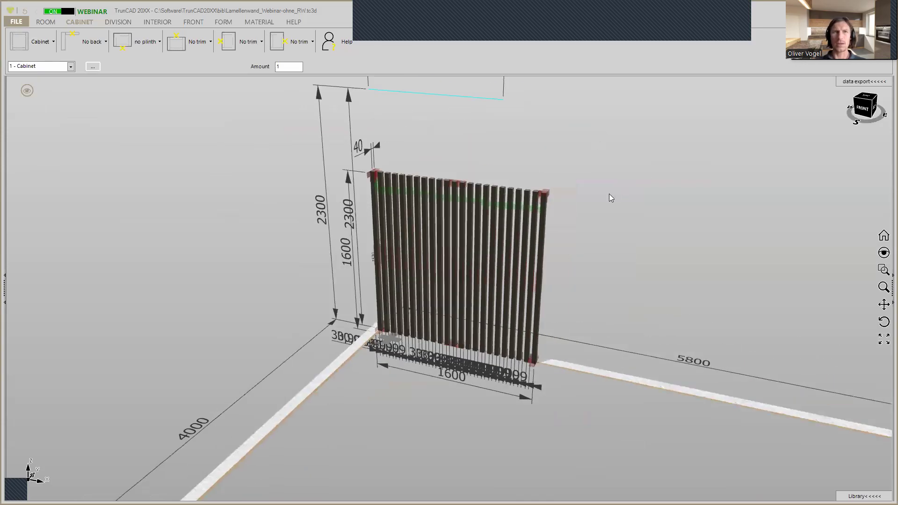
Start a new project with the default cabinet
click(24, 22)
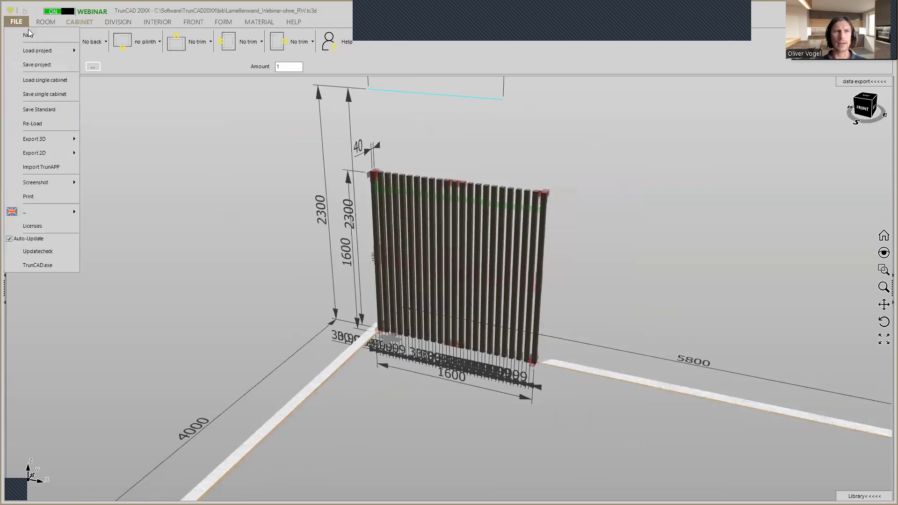
click(31, 33)
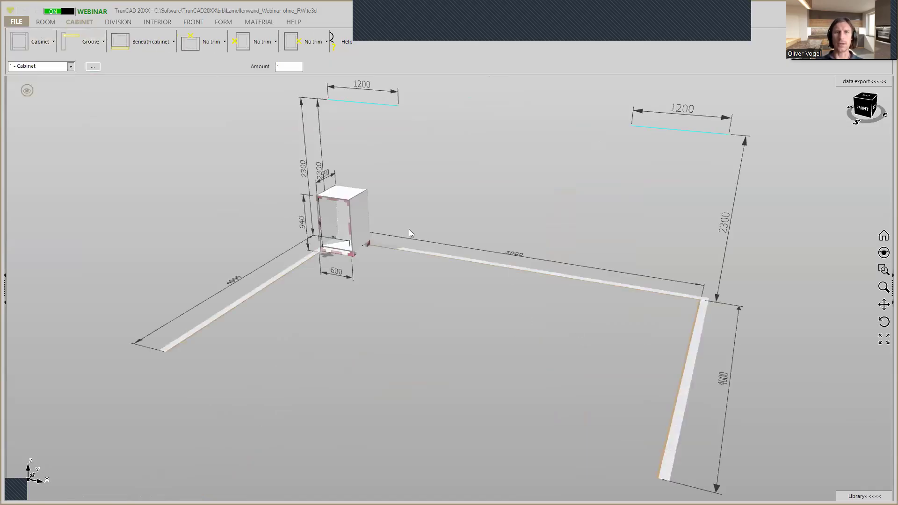
Disable the plinth legs and set the cabinet to no plinth
scroll(262, 218, up, 5)
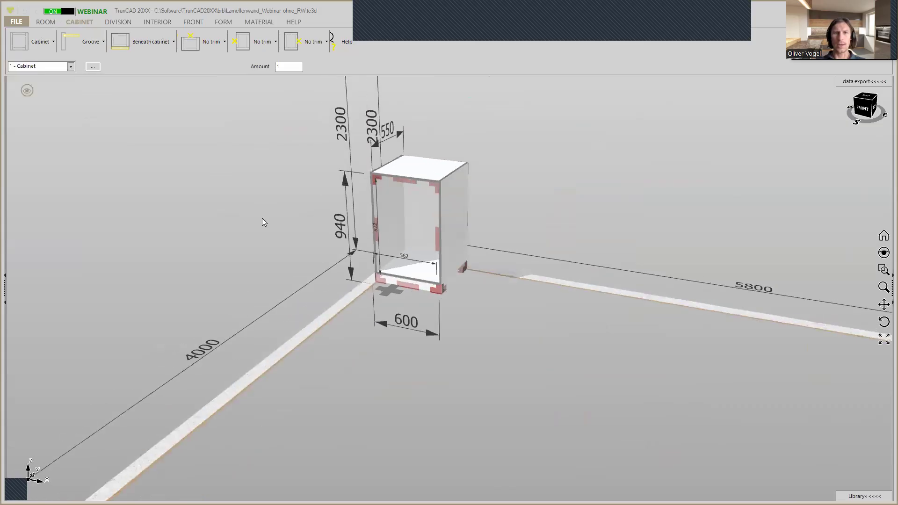
middle_drag(263, 217, 239, 261)
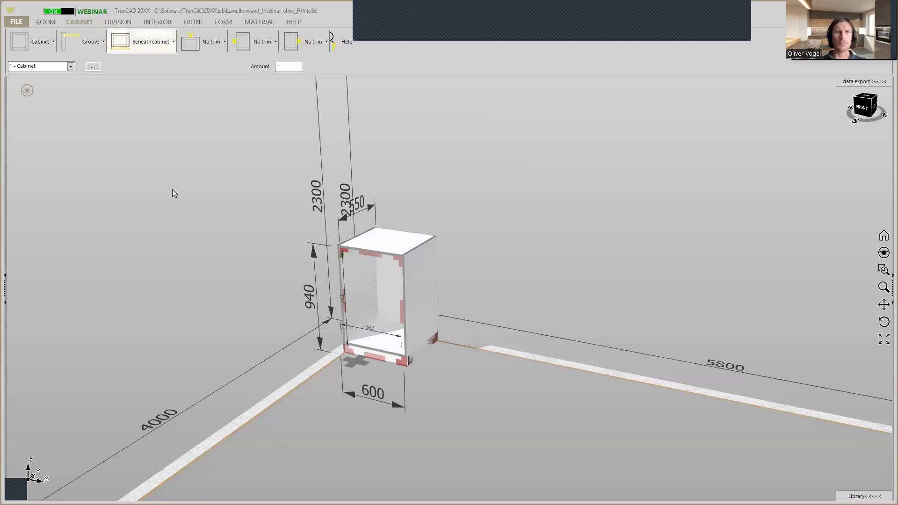
scroll(424, 287, up, 2)
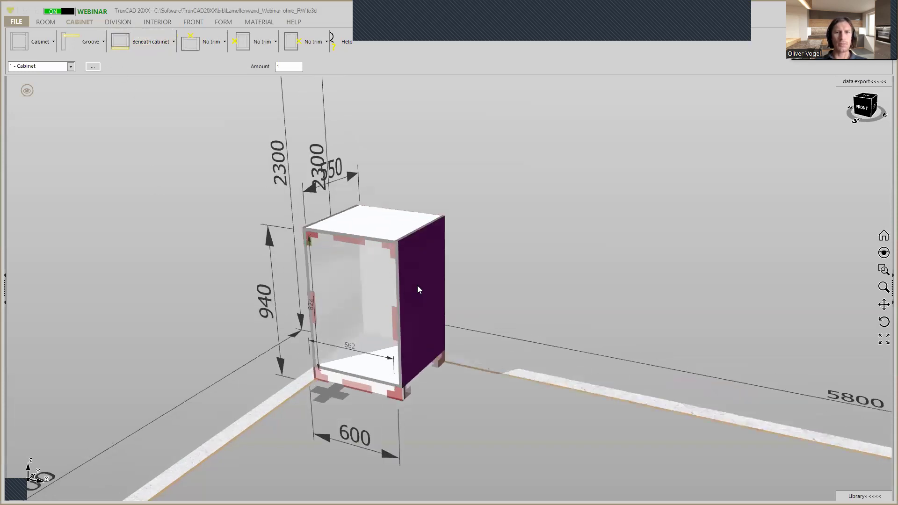
click(155, 45)
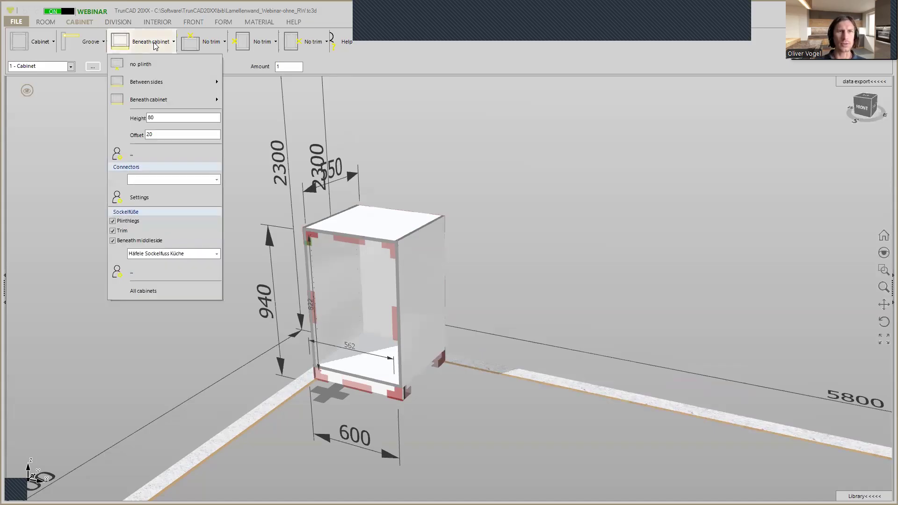
click(113, 222)
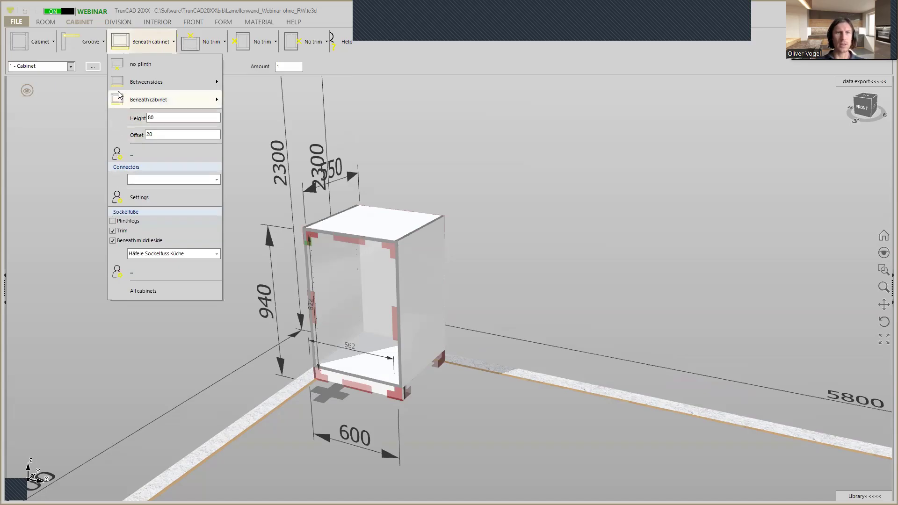
click(134, 69)
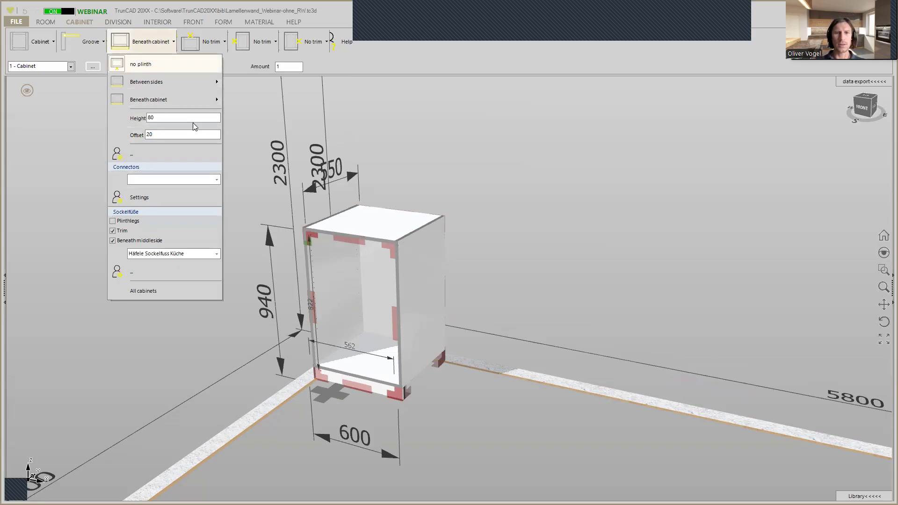
Set the cabinet's back panel option to No back
mouse_move(374, 383)
middle_down()
mouse_move(380, 346)
mouse_move(371, 389)
mouse_move(392, 384)
mouse_move(369, 377)
middle_up()
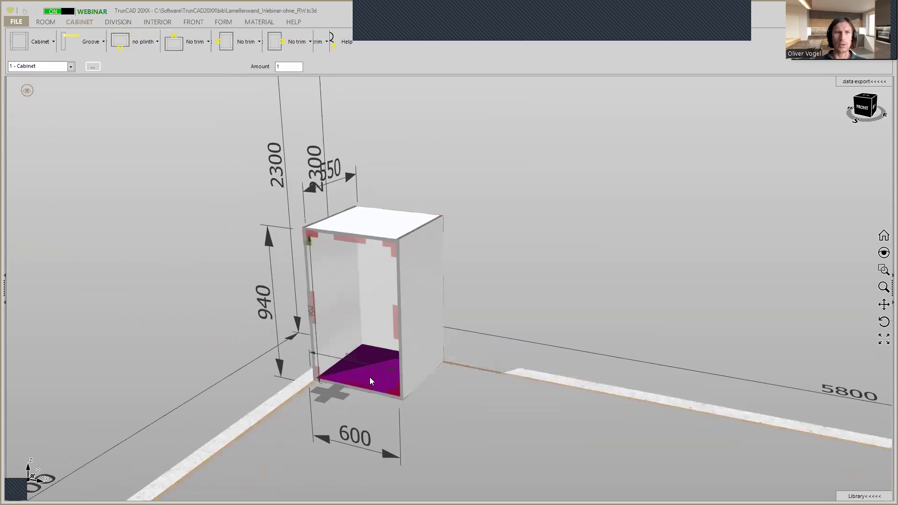
click(100, 45)
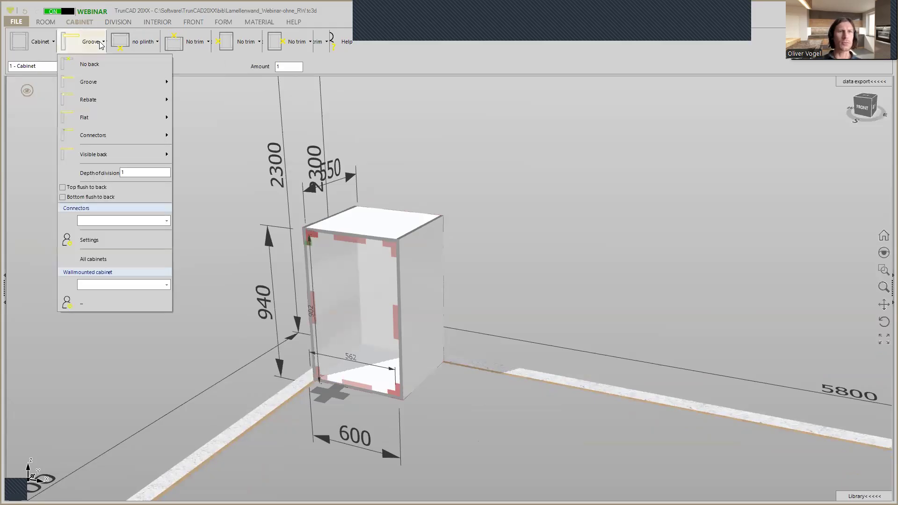
click(99, 66)
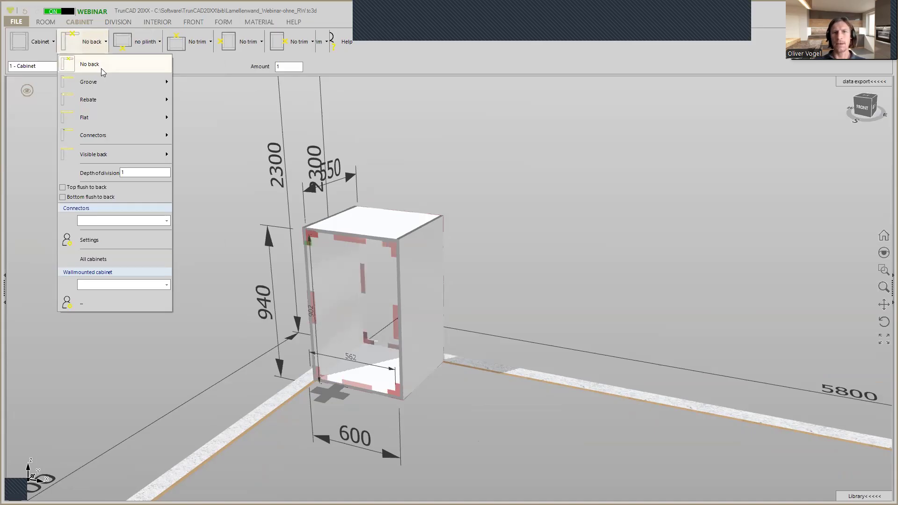
Remove the top panel from the cabinet
mouse_move(397, 309)
middle_down()
mouse_move(386, 268)
mouse_move(380, 283)
mouse_move(391, 318)
middle_up()
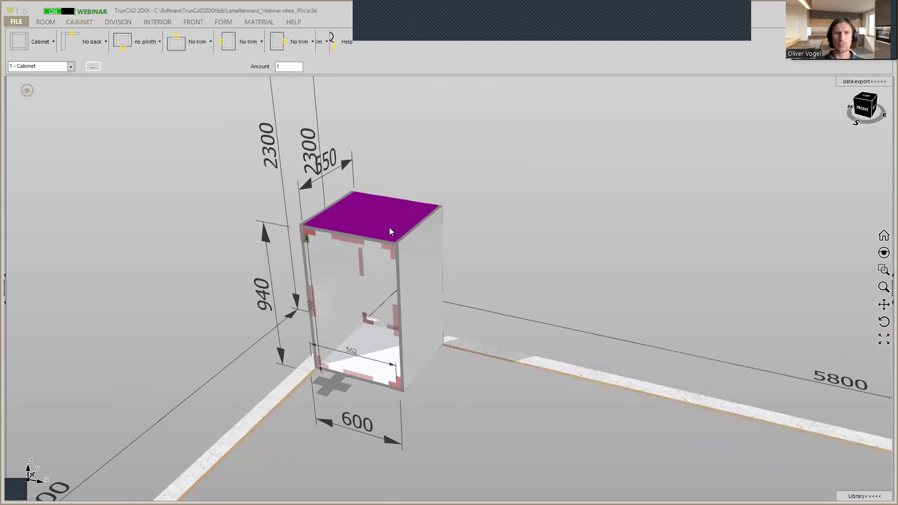
scroll(386, 228, up, 3)
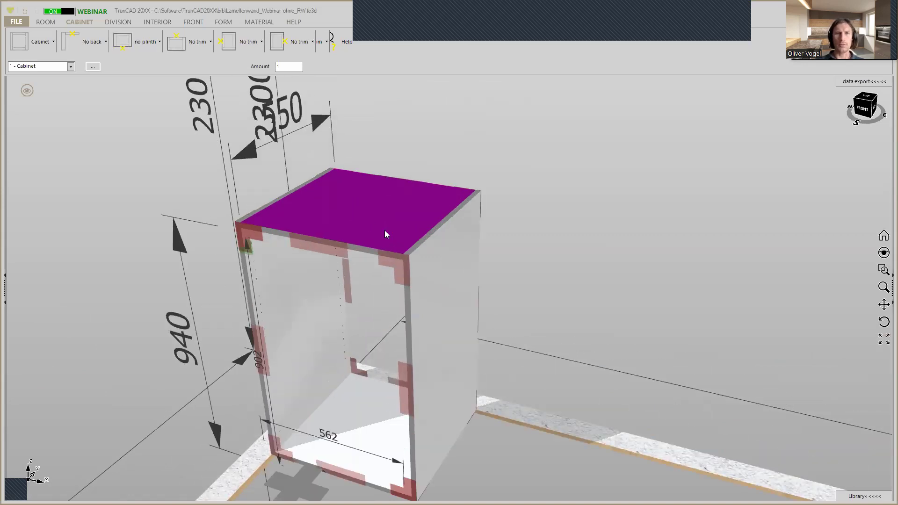
scroll(367, 234, down, 3)
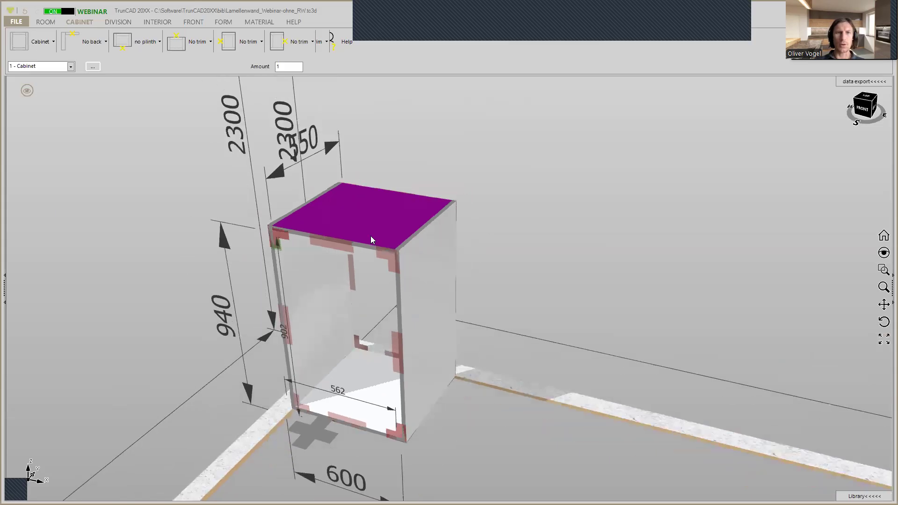
right_click(389, 258)
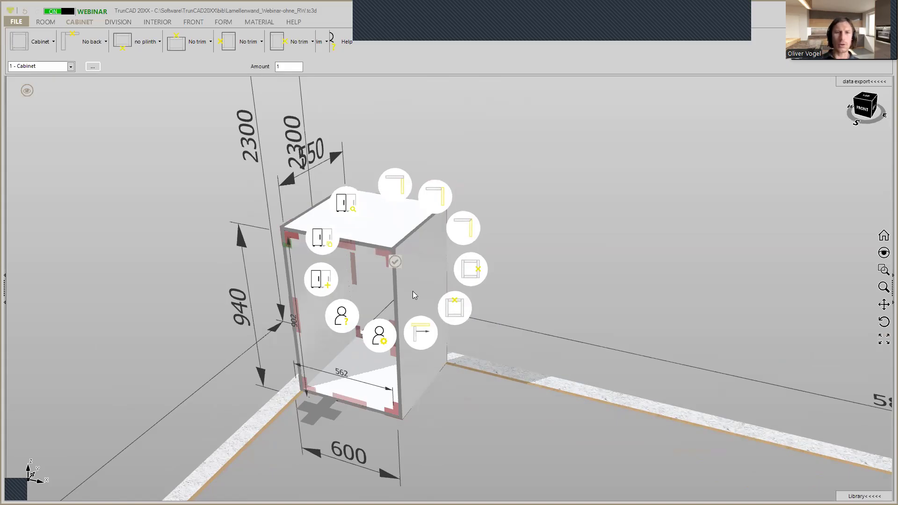
click(457, 309)
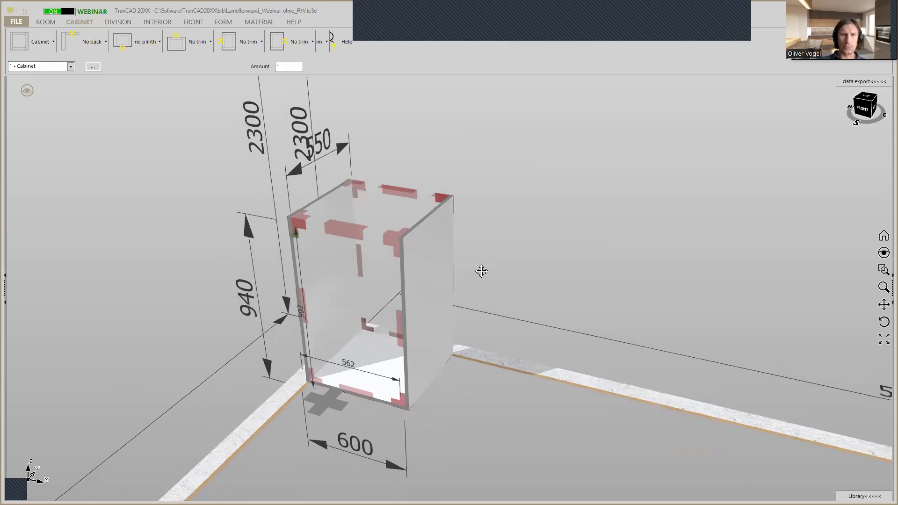
Remove the bottom panel so only the two side panels are left
scroll(348, 363, up, 4)
middle_drag(361, 348, 439, 354)
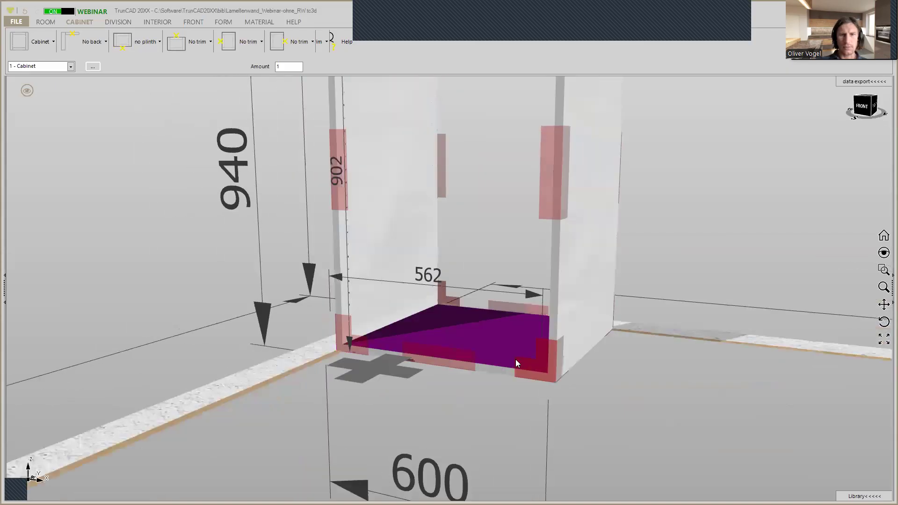
click(536, 361)
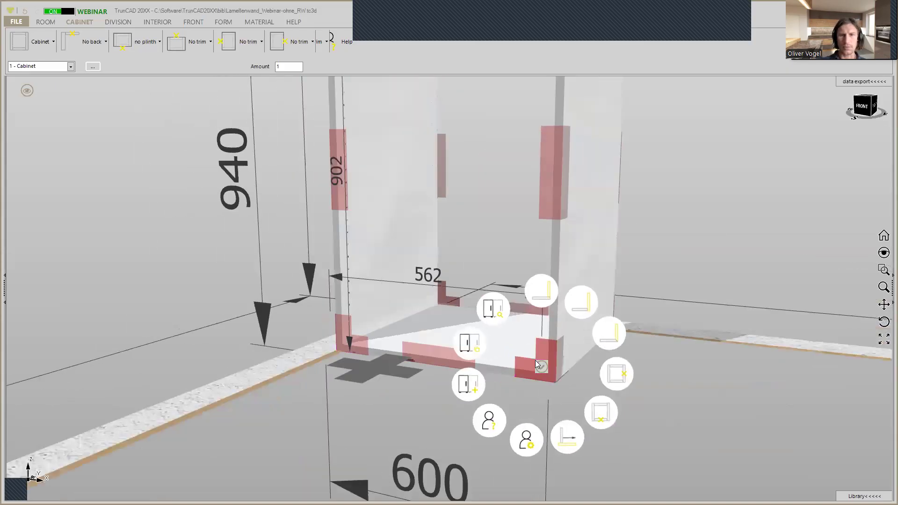
click(601, 405)
Set the cabinet's overall height to 1600
scroll(610, 330, down, 3)
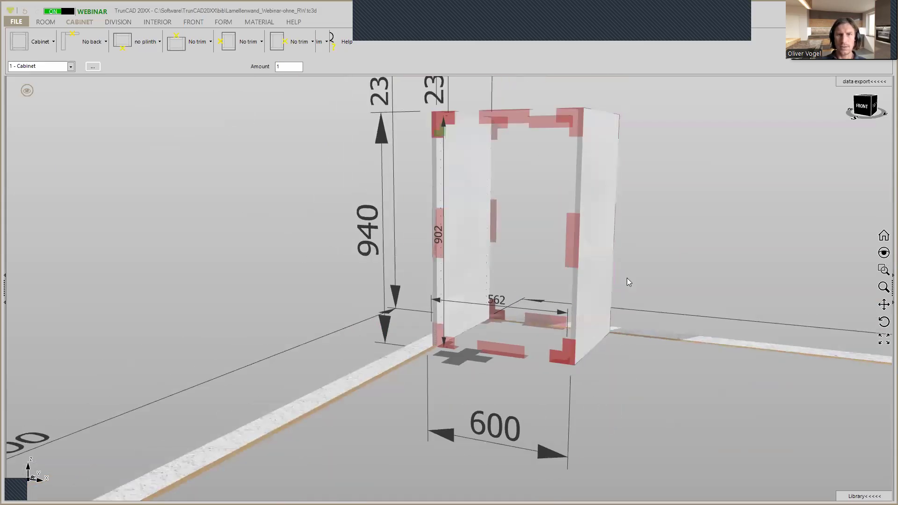
scroll(628, 275, down, 3)
middle_drag(628, 275, 546, 323)
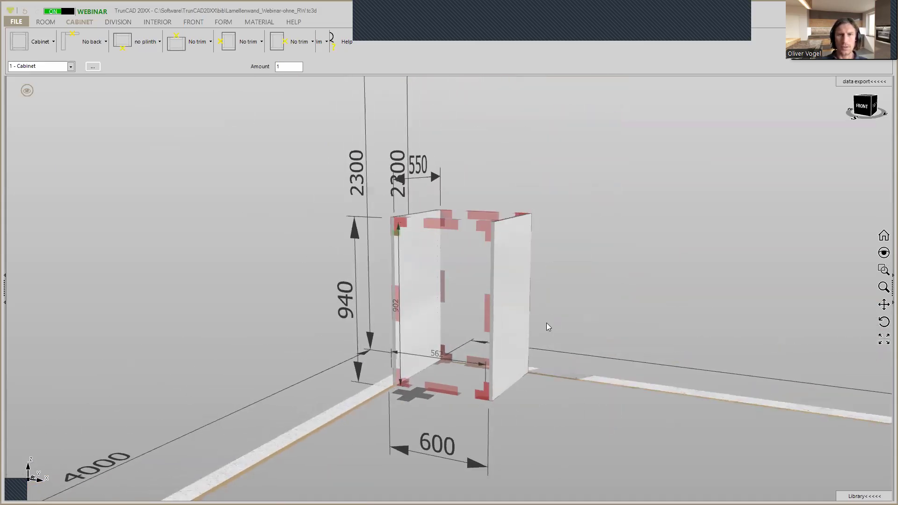
middle_drag(596, 240, 590, 215)
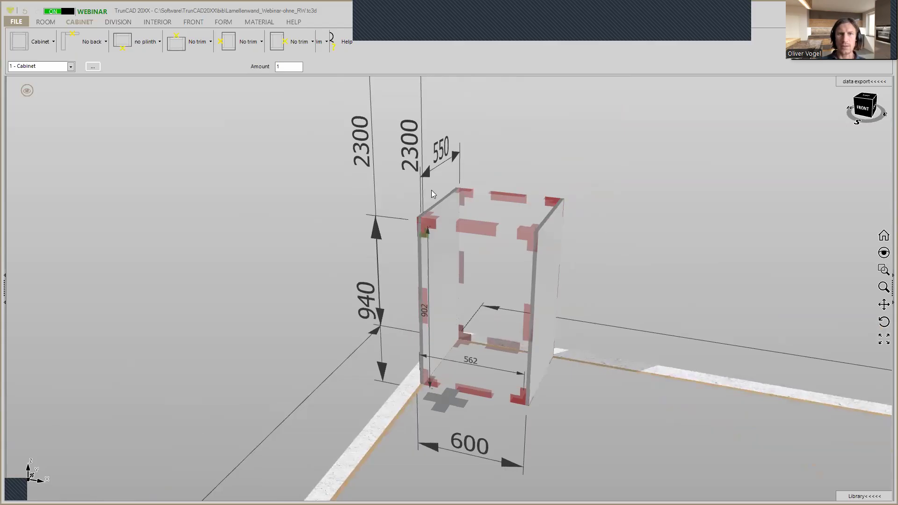
middle_drag(385, 231, 394, 228)
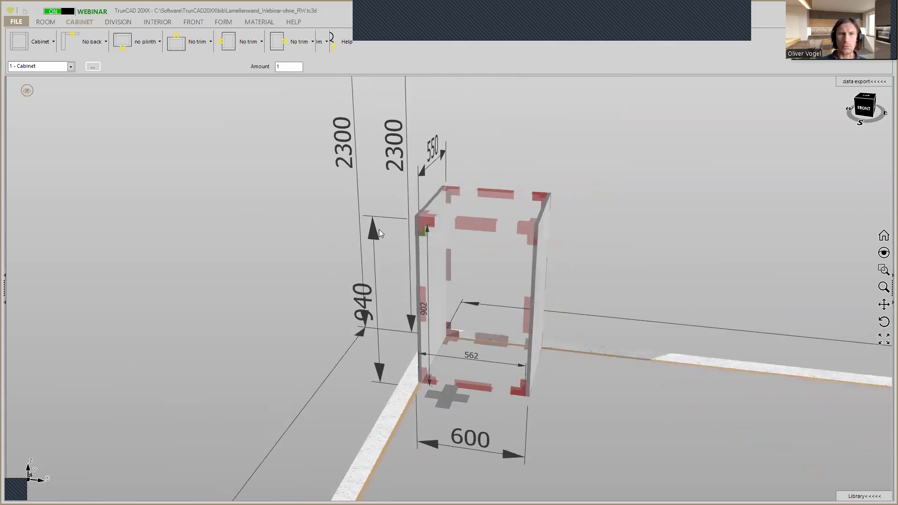
click(374, 230)
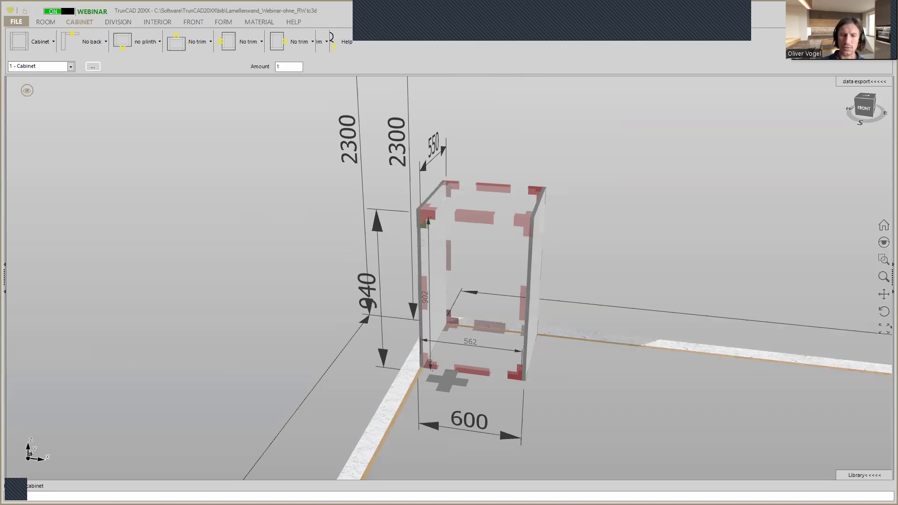
text(1600)
key(Return)
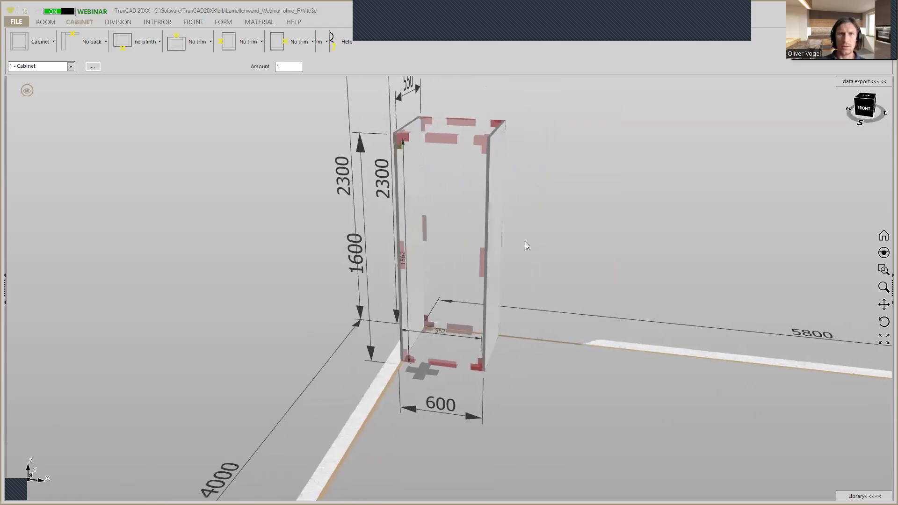
Set the cabinet's overall width to 1600
click(469, 418)
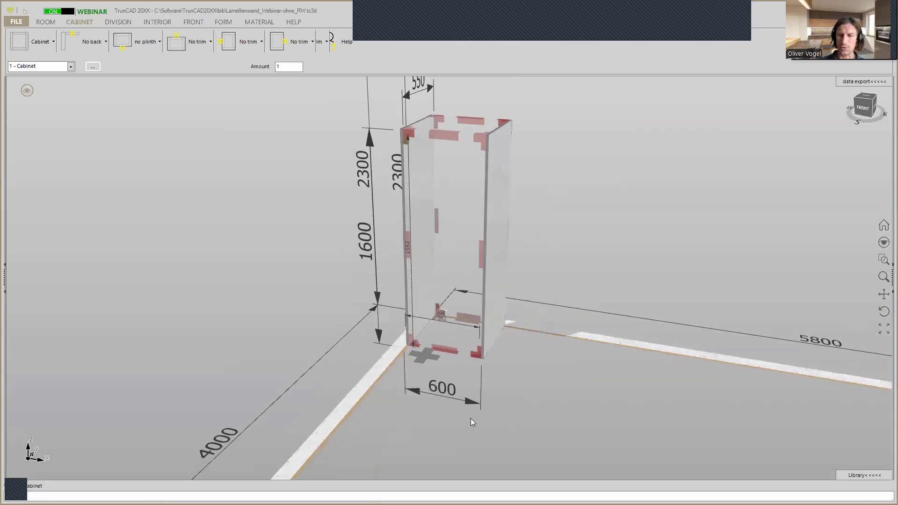
text(1600)
key(Return)
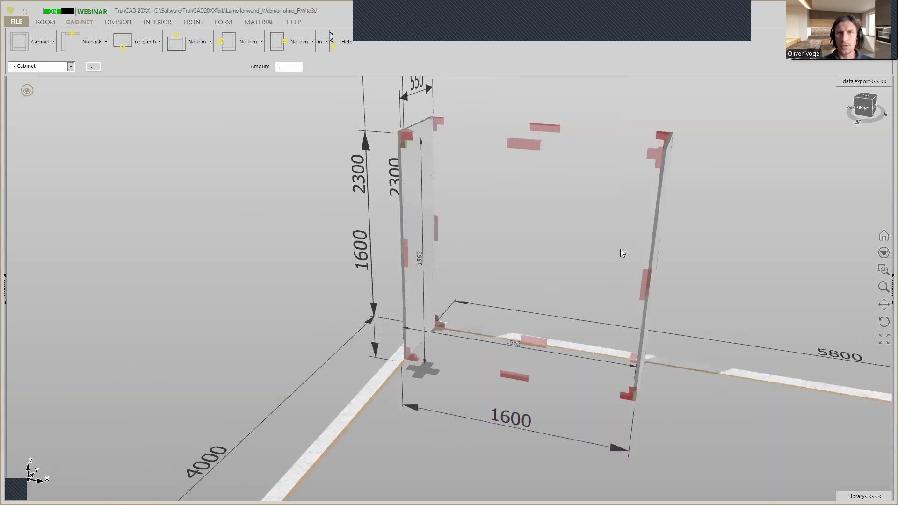
Set the cabinet's overall depth to 350
mouse_move(460, 173)
middle_down()
mouse_move(449, 168)
mouse_move(455, 173)
middle_up()
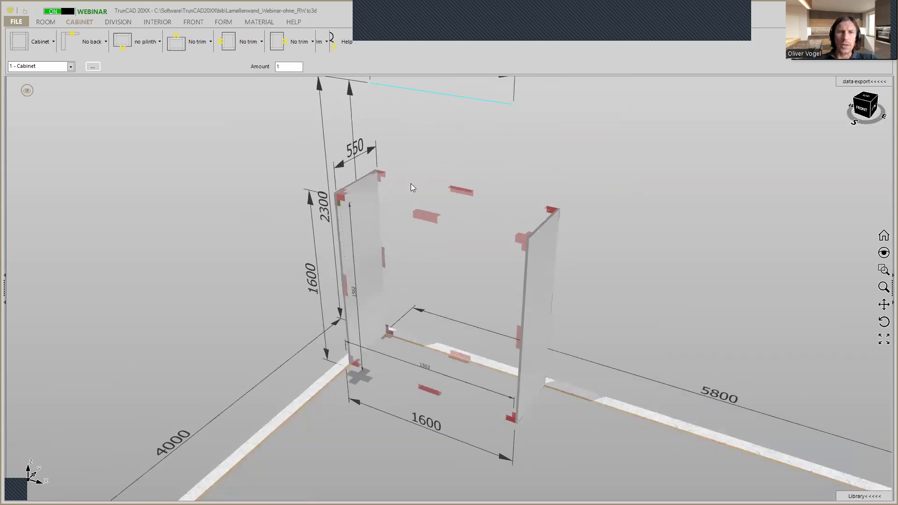
click(370, 150)
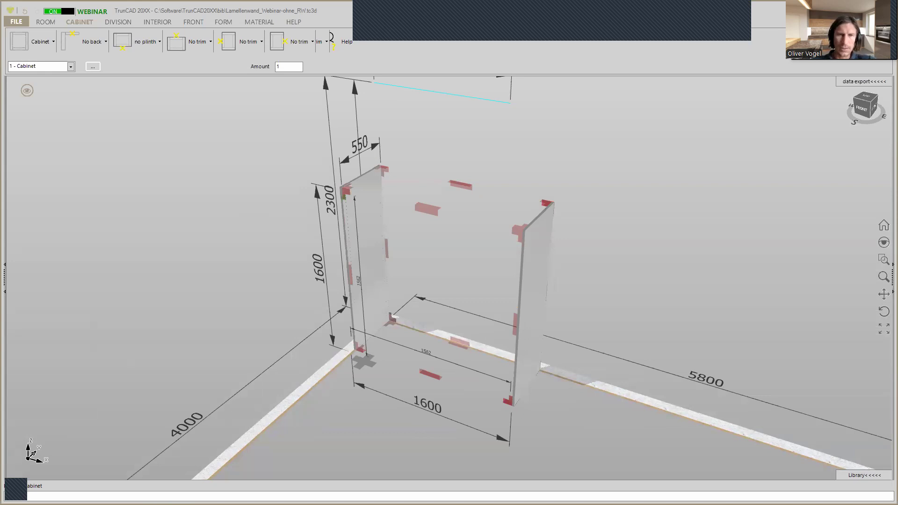
text(350)
key(Return)
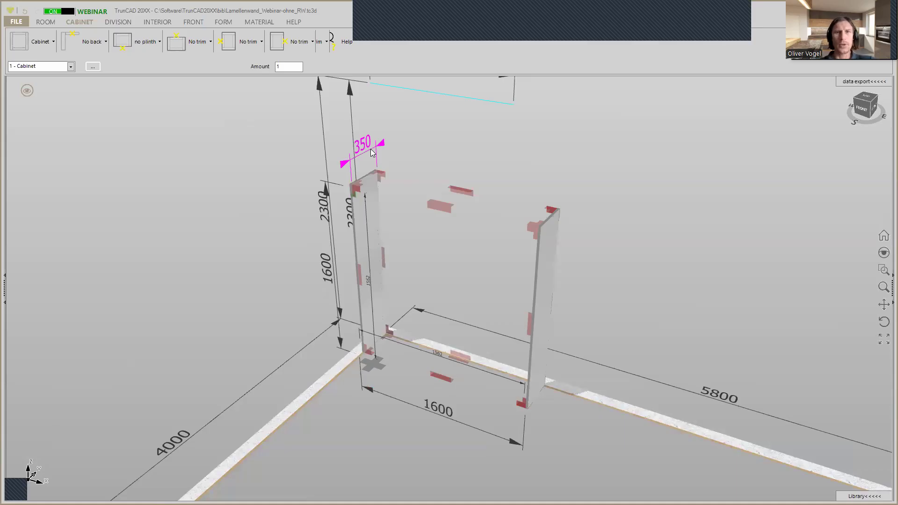
Divide the cabinet interior with 12 evenly spaced vertical panels between the two side panels
mouse_move(499, 170)
mouse_down()
mouse_move(526, 146)
mouse_move(487, 164)
mouse_move(509, 160)
mouse_up()
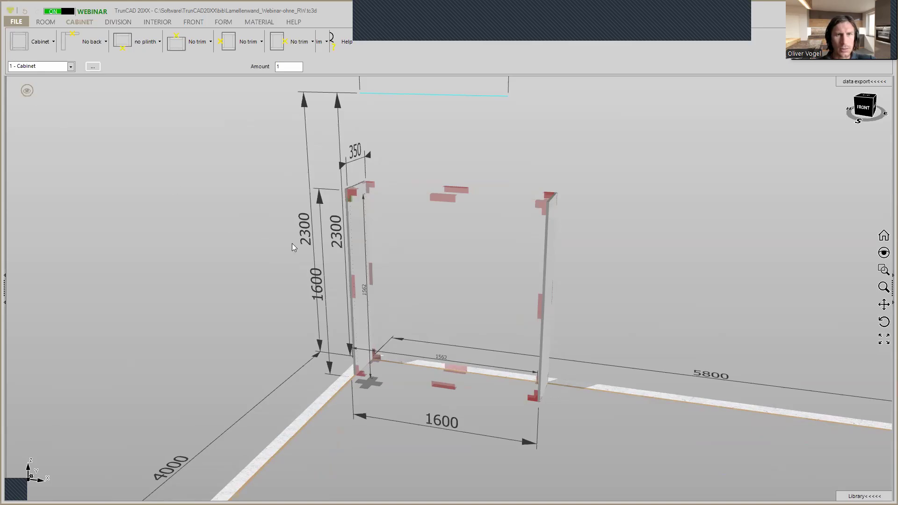
mouse_move(292, 244)
mouse_down()
mouse_move(269, 243)
mouse_move(293, 245)
mouse_up()
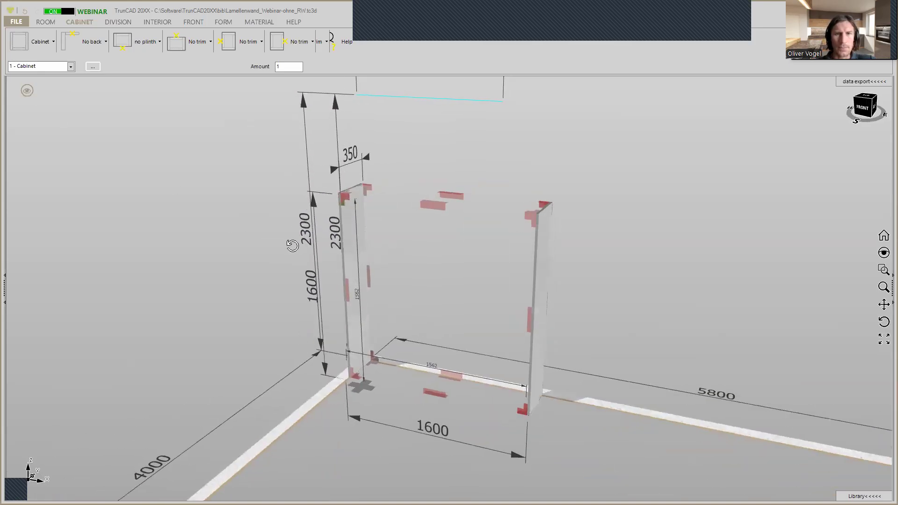
middle_drag(293, 246, 287, 248)
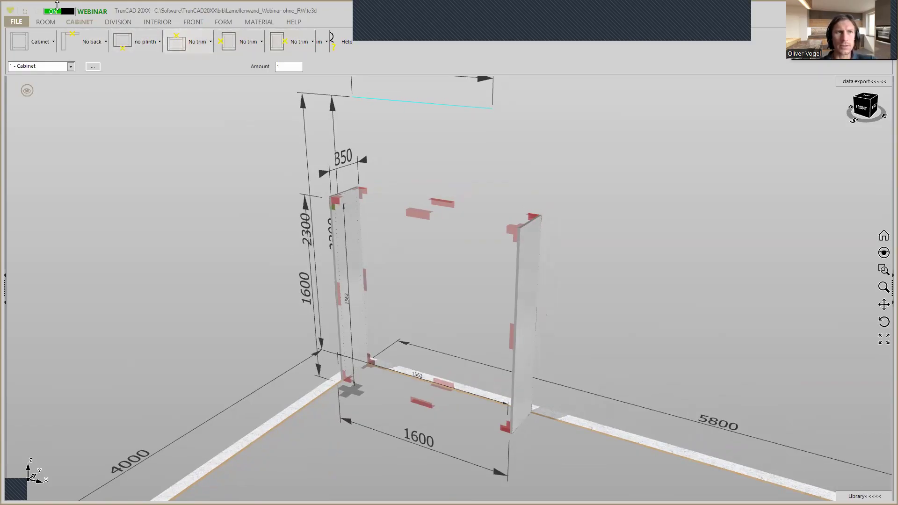
click(115, 23)
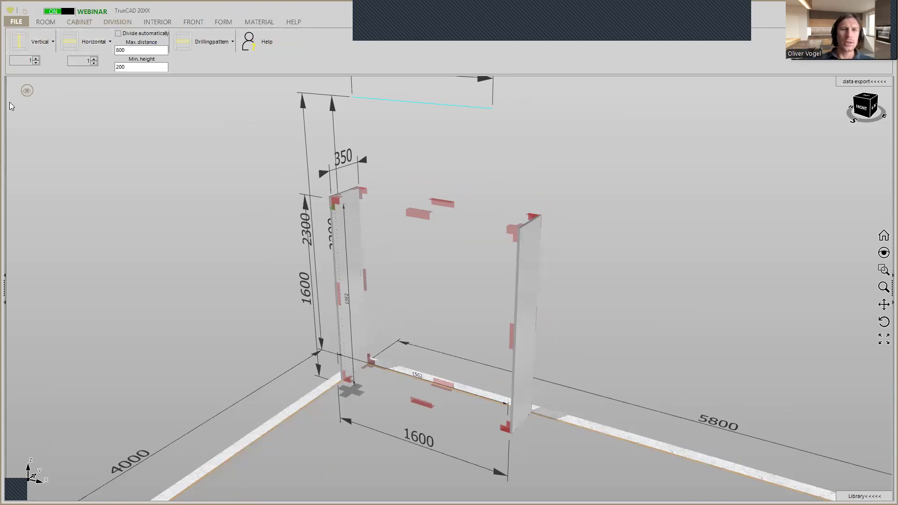
click(36, 59)
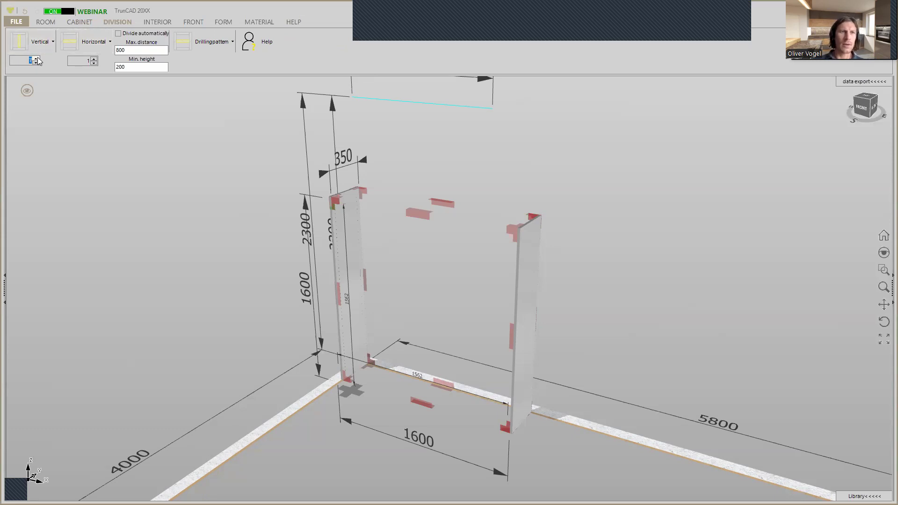
click(36, 59)
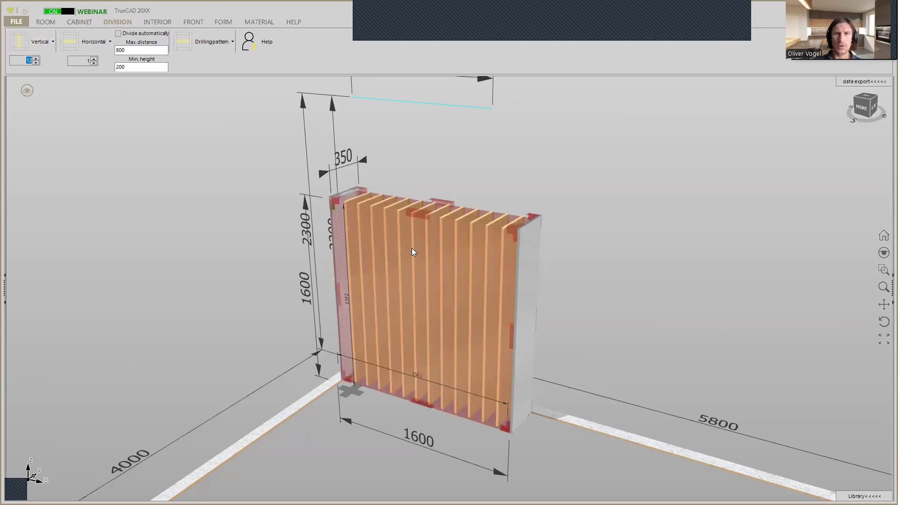
click(416, 241)
Add the top panel back to the cabinet above the vertical panels
mouse_move(566, 228)
middle_down()
mouse_move(586, 218)
mouse_move(574, 216)
mouse_move(579, 226)
middle_up()
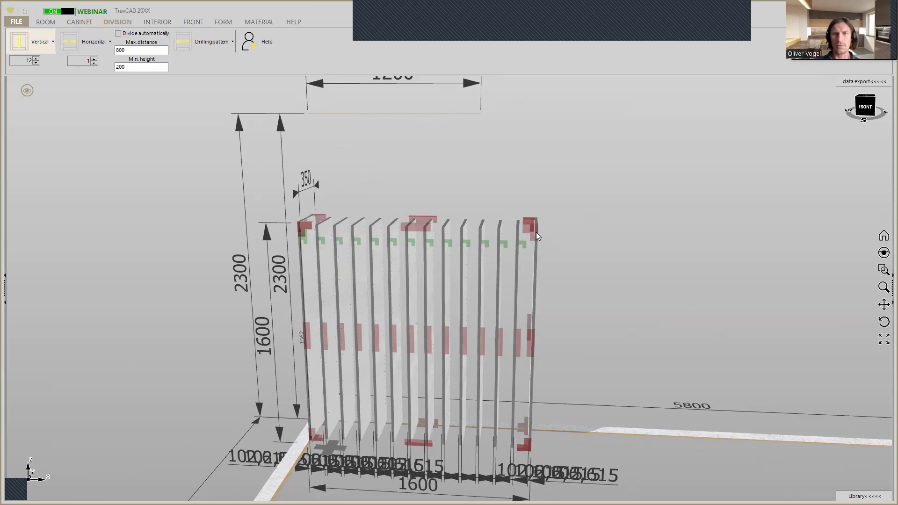
scroll(537, 232, up, 5)
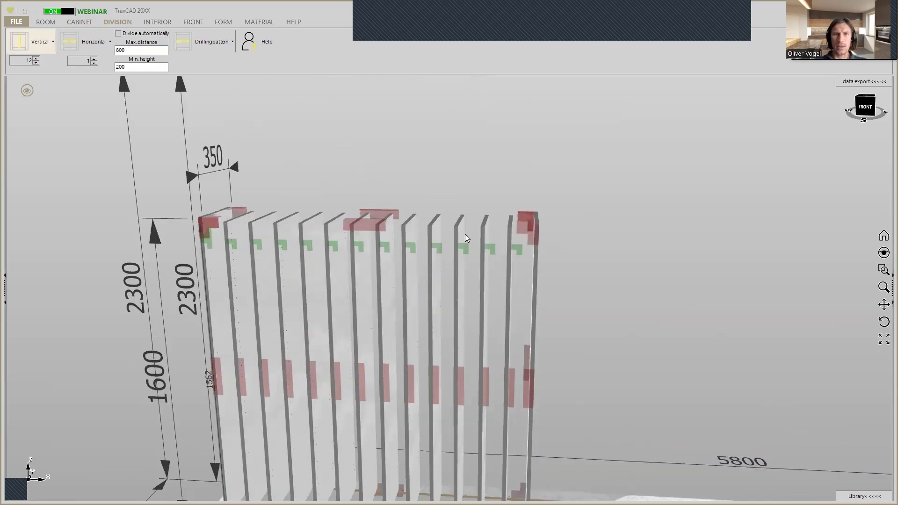
scroll(517, 228, up, 6)
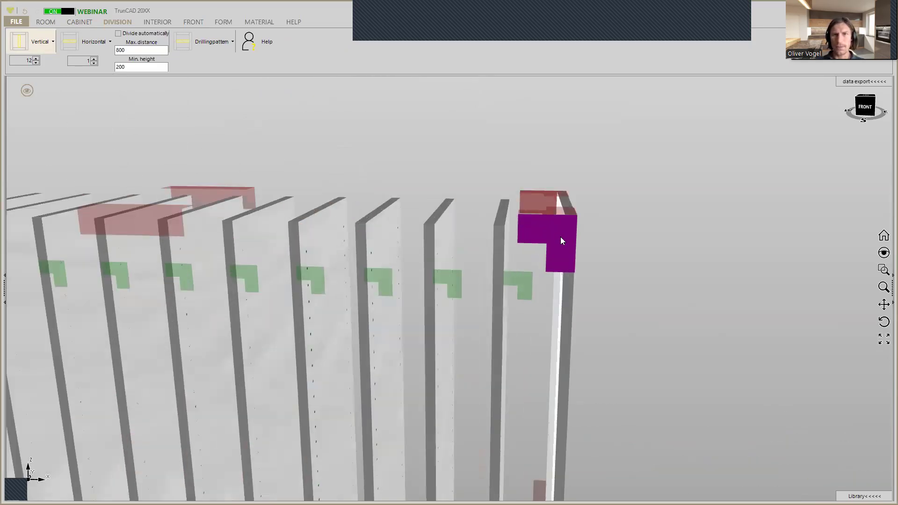
middle_drag(560, 227, 564, 227)
middle_drag(577, 231, 582, 231)
scroll(508, 223, up, 3)
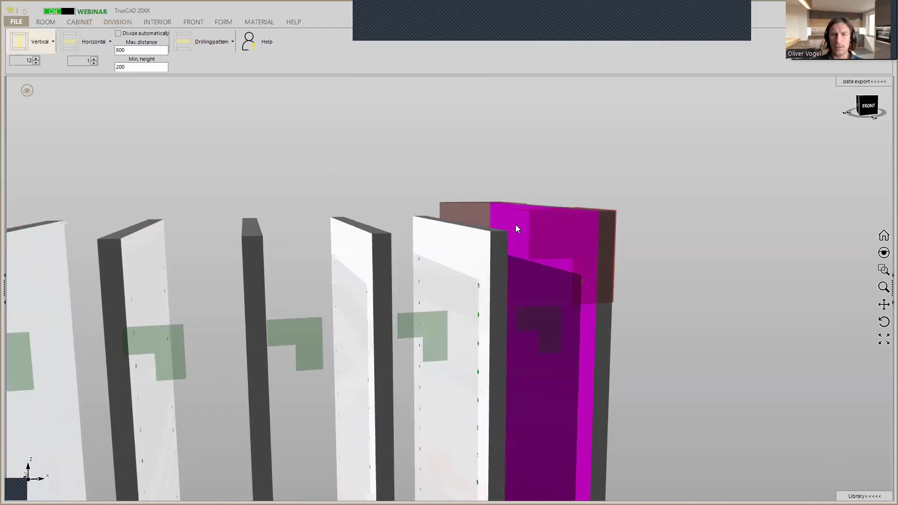
right_click(570, 232)
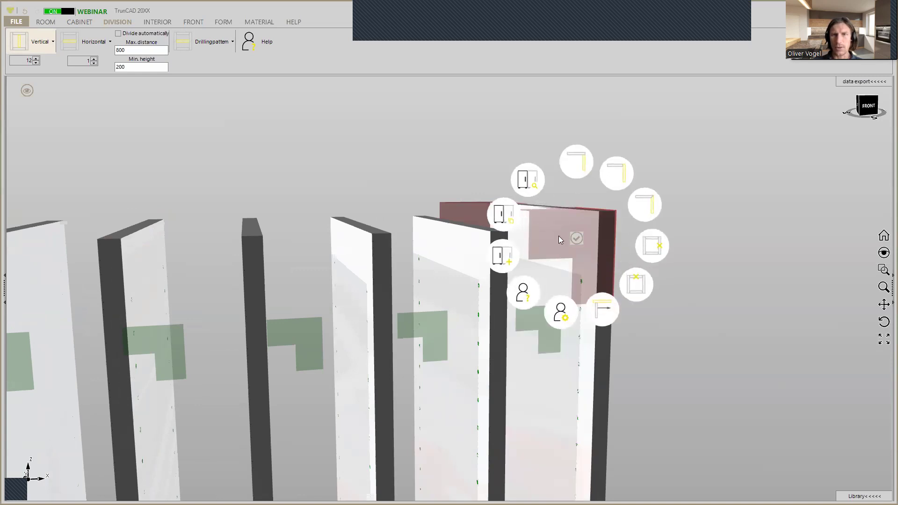
click(634, 288)
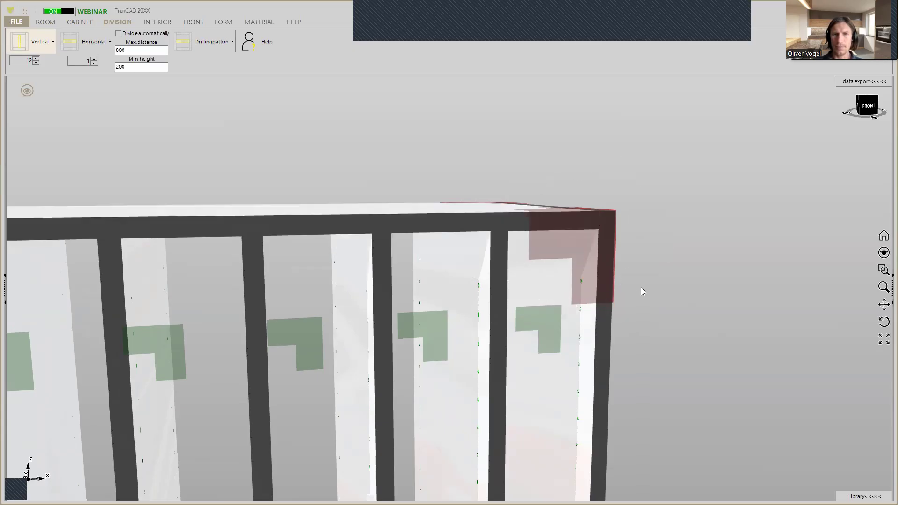
Set the vertical division panels to pass through the top panel, using the option "Vertical passing through top"
middle_drag(560, 238, 555, 238)
middle_drag(494, 237, 493, 227)
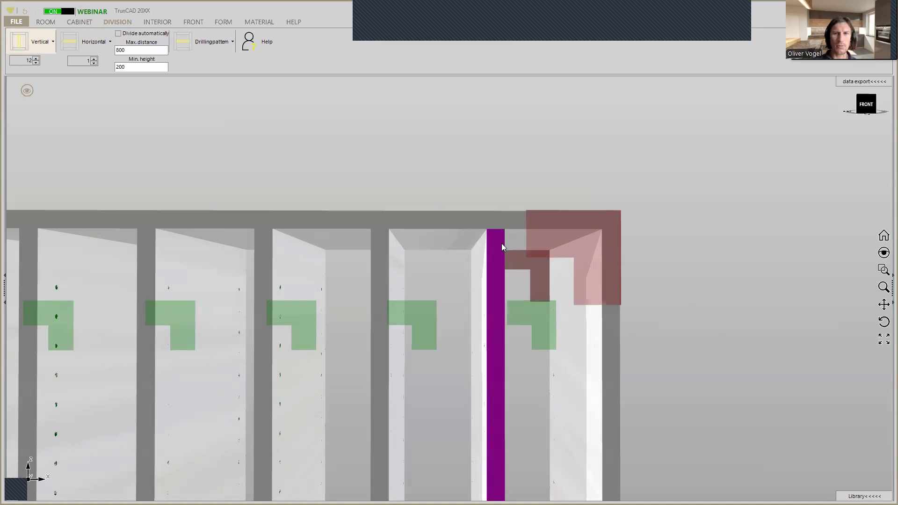
middle_drag(499, 257, 451, 187)
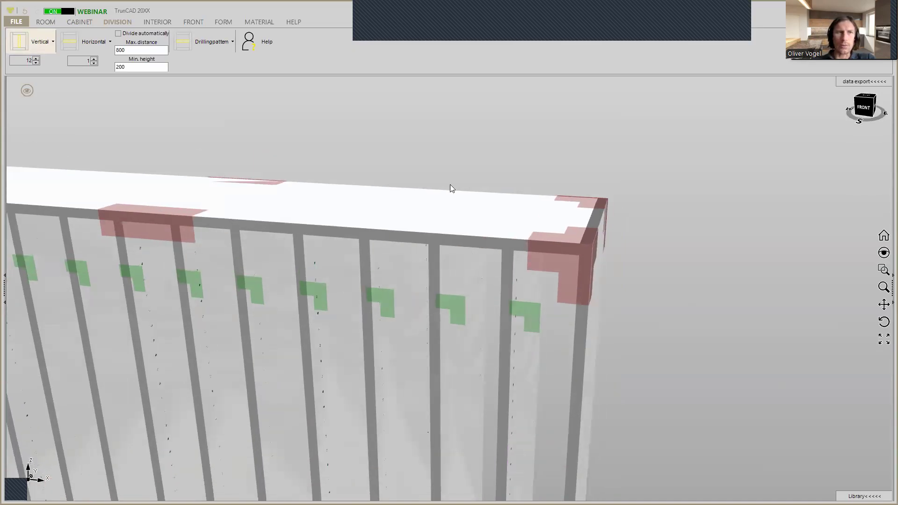
click(40, 45)
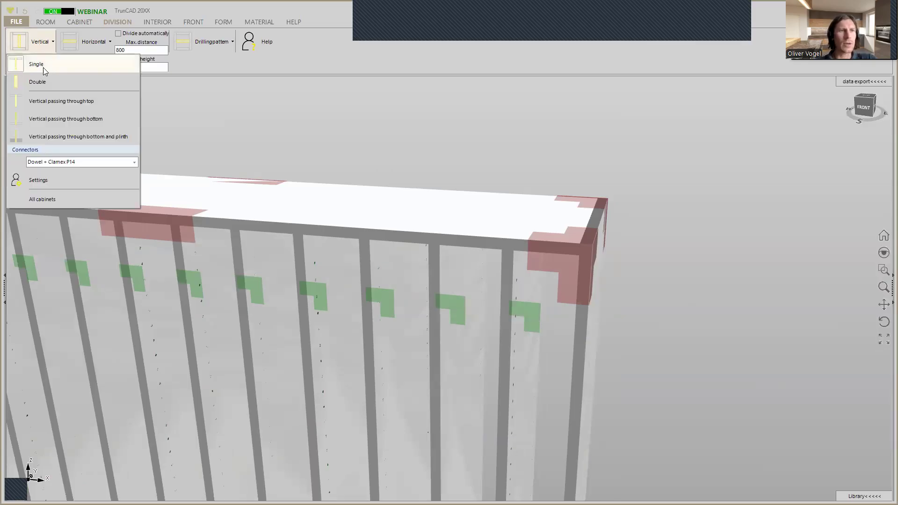
click(55, 110)
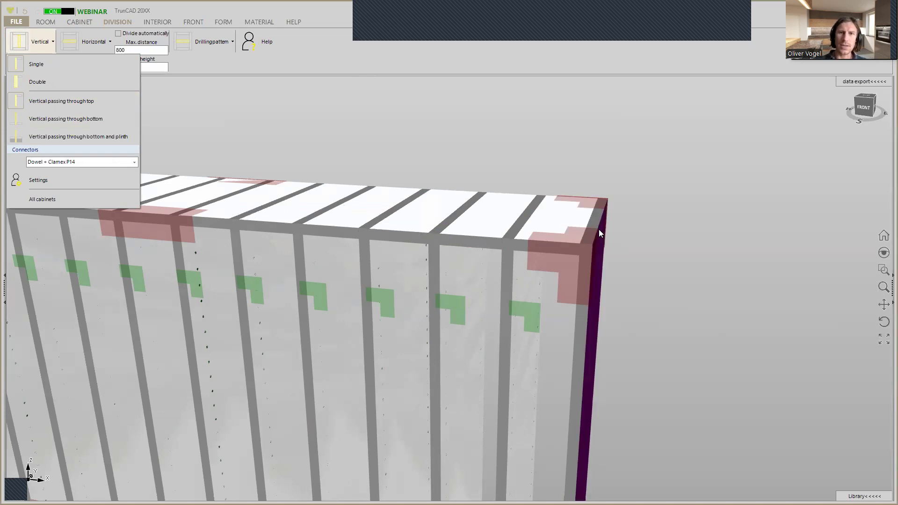
middle_drag(597, 222, 547, 215)
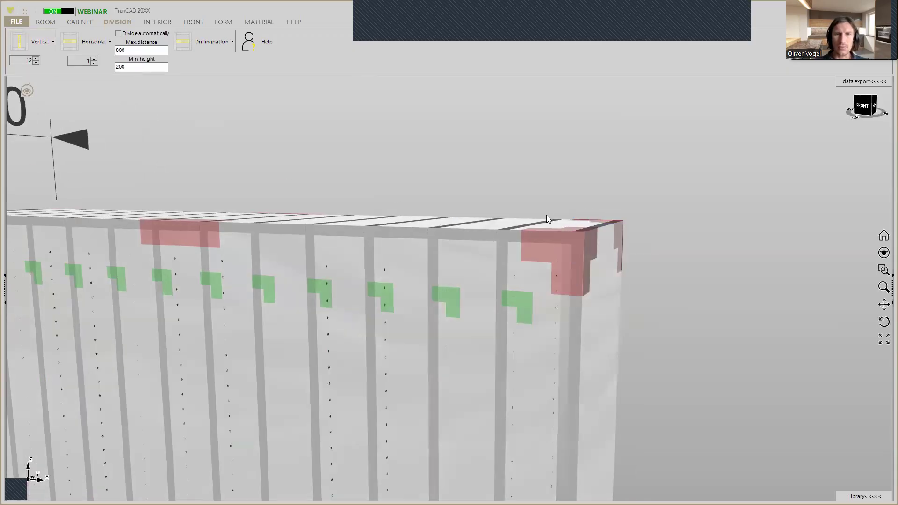
scroll(553, 209, down, 5)
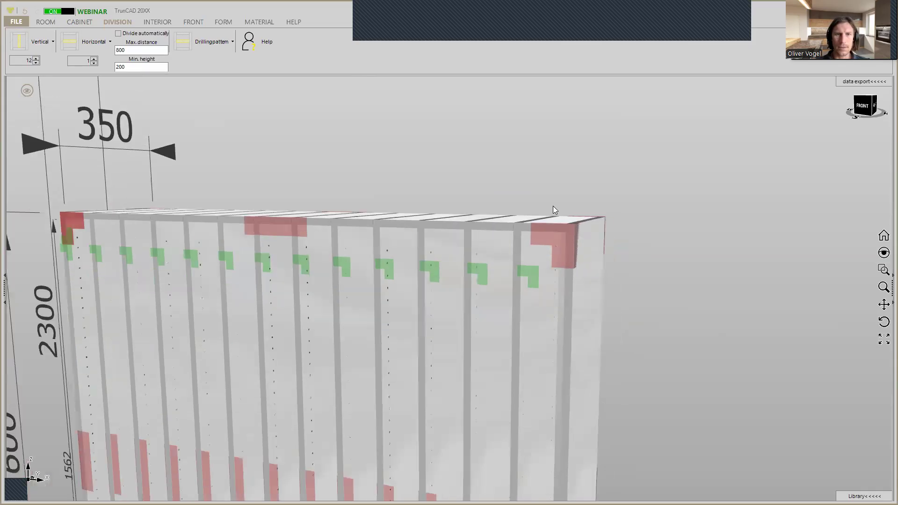
scroll(553, 210, down, 5)
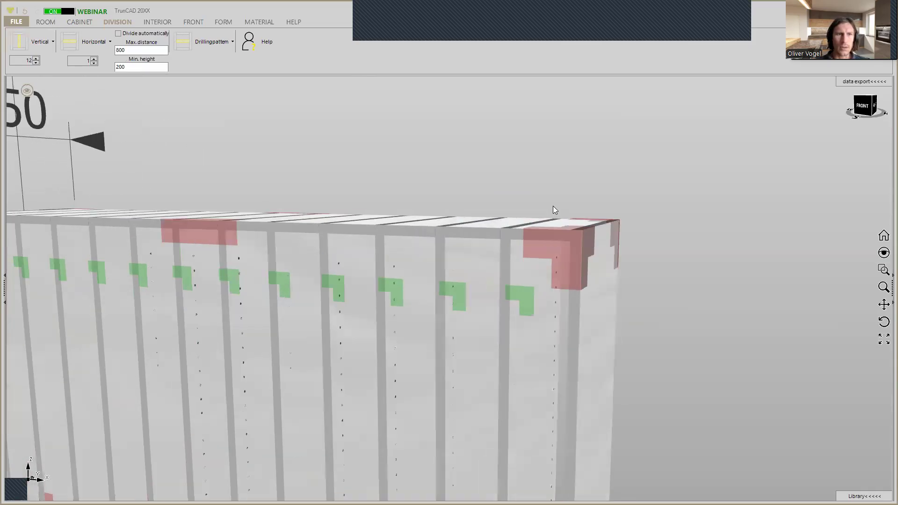
Set the vertical division panels to pass through the bottom so they extend to the cabinet's lower edge
middle_drag(567, 234, 558, 314)
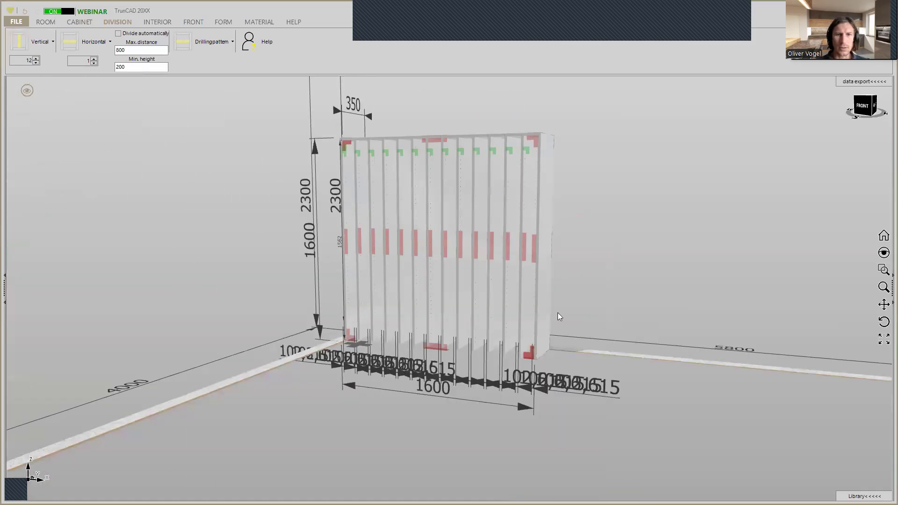
scroll(545, 362, up, 5)
middle_drag(525, 338, 532, 323)
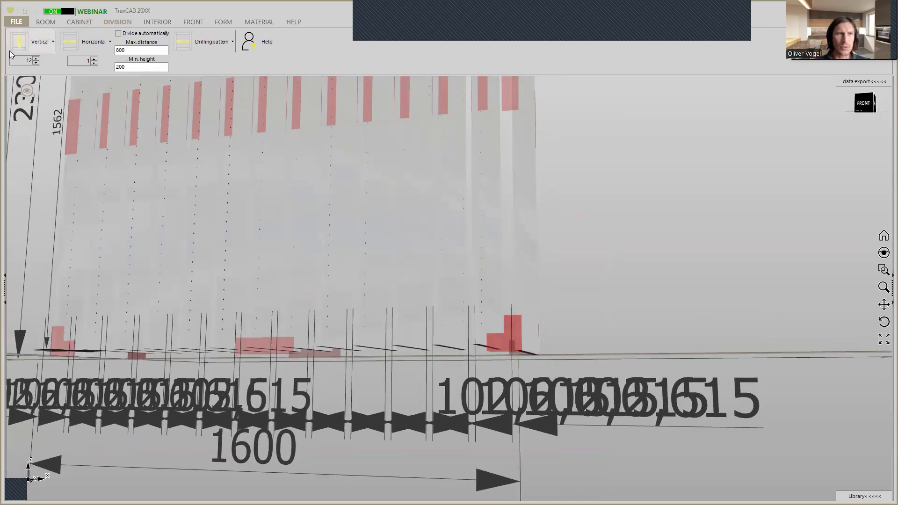
click(38, 44)
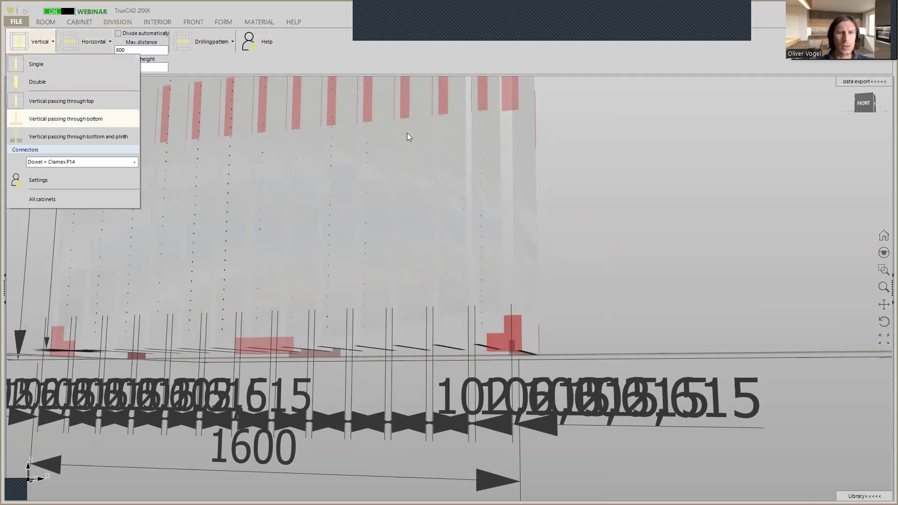
click(644, 224)
scroll(282, 366, up, 5)
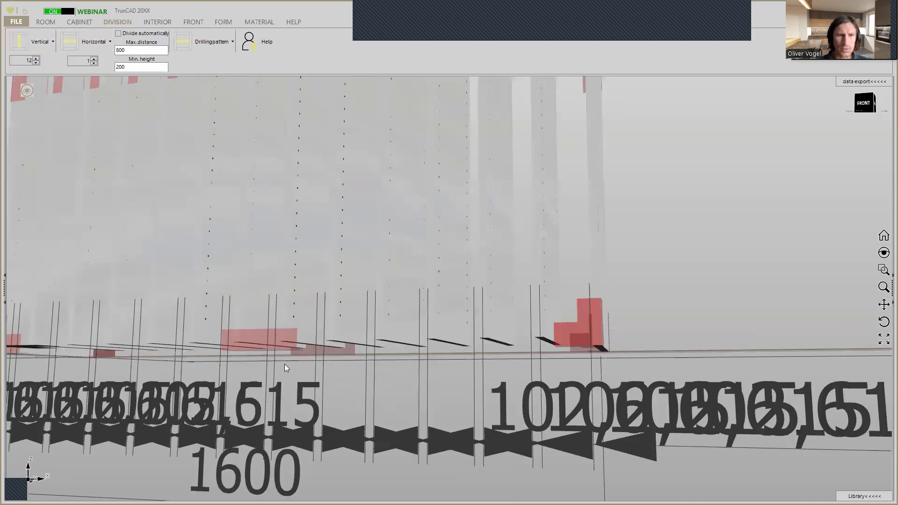
scroll(287, 294, down, 2)
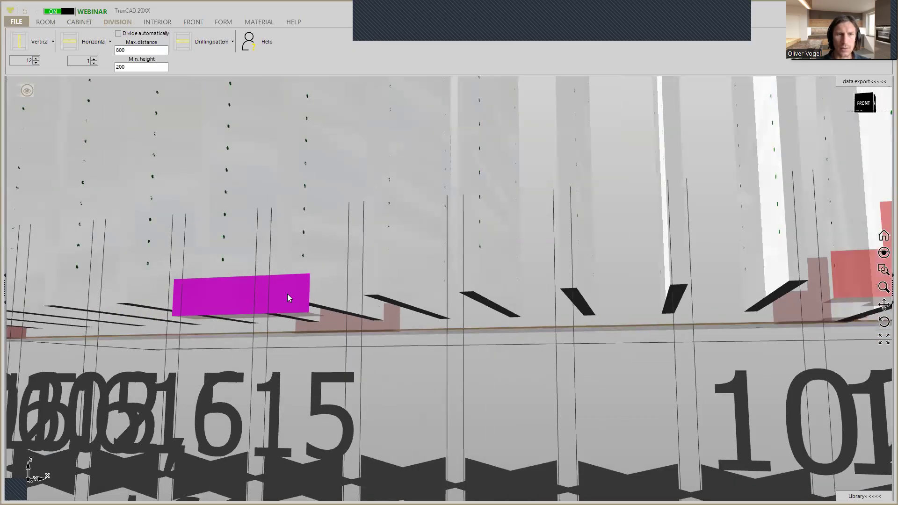
right_click(287, 294)
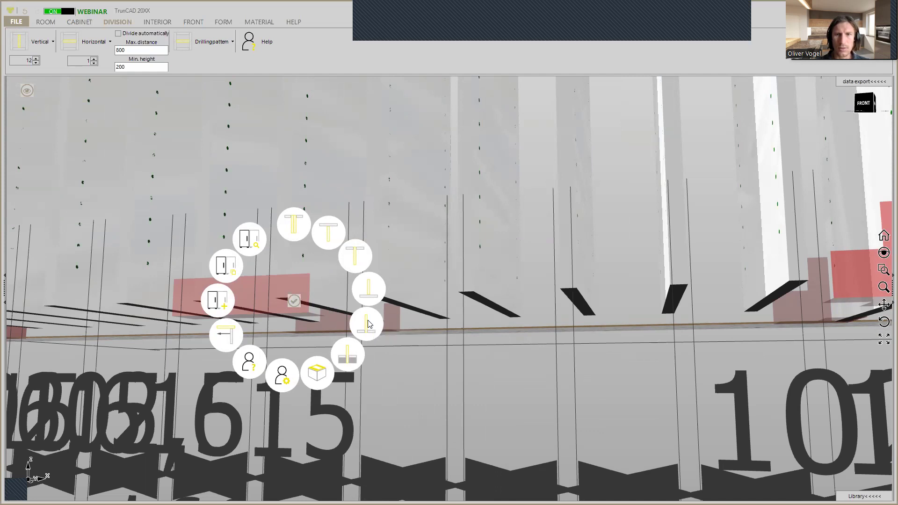
click(368, 323)
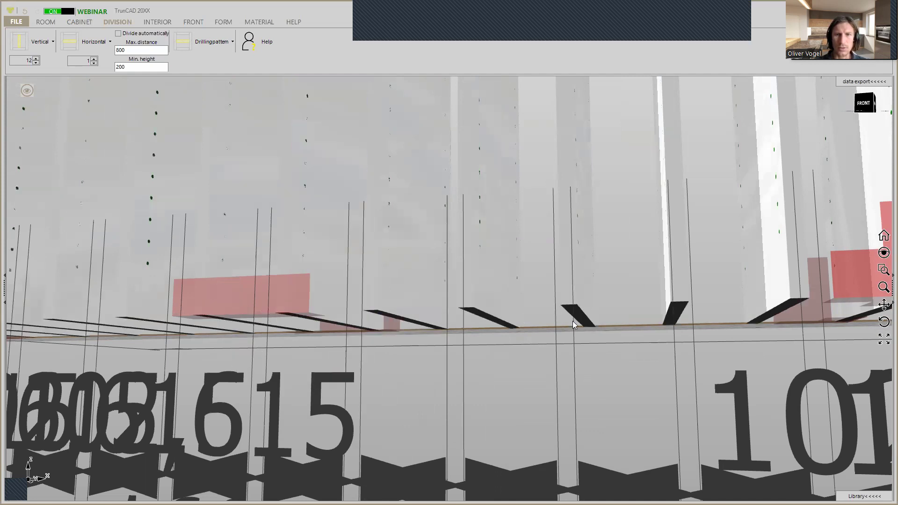
Remove the top panel from the cabinet again, leaving only the side panels and the vertical panels
scroll(590, 296, down, 5)
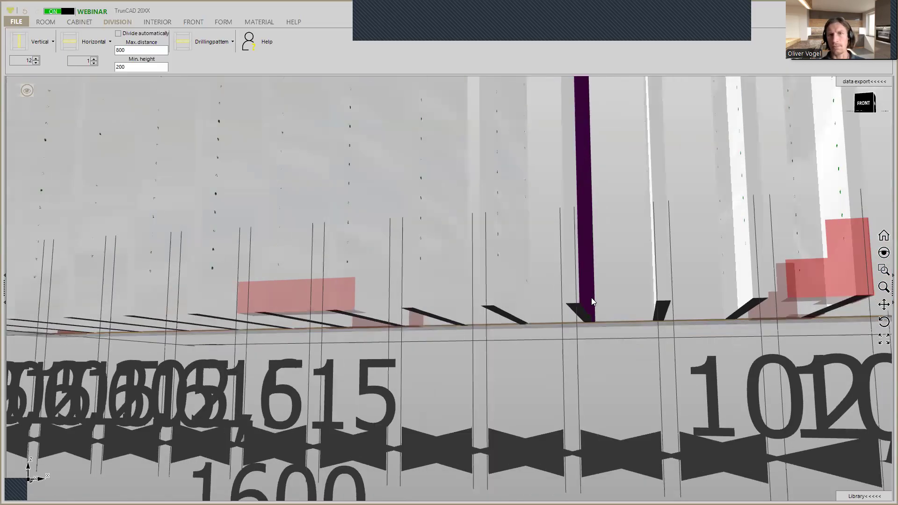
middle_drag(589, 384, 576, 459)
middle_drag(582, 244, 552, 482)
middle_drag(551, 311, 531, 360)
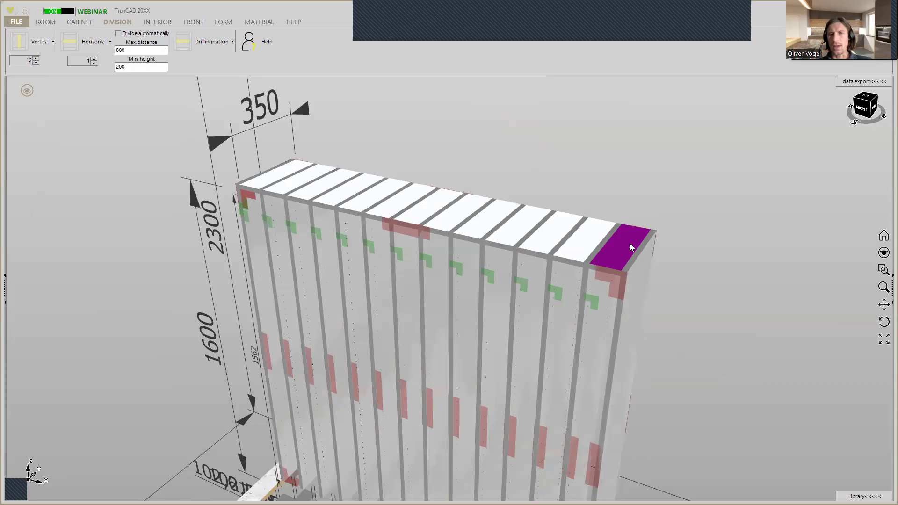
scroll(620, 270, up, 5)
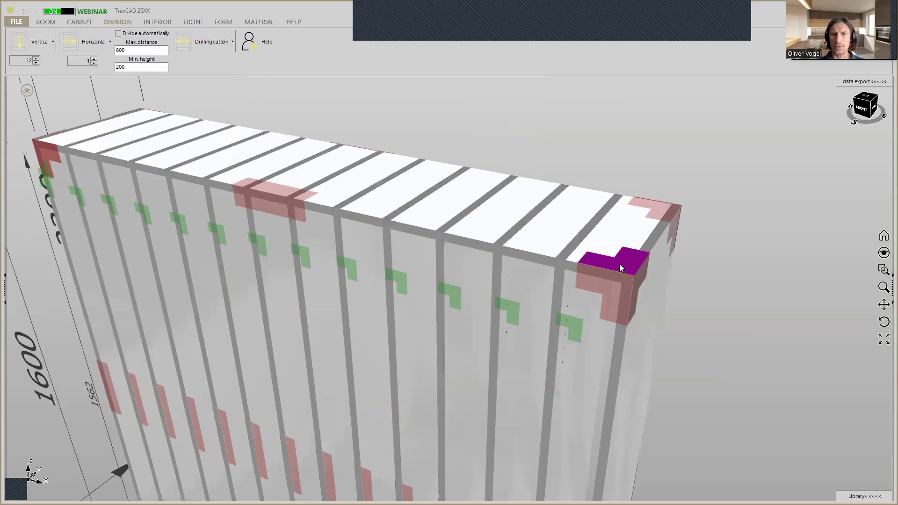
right_click(622, 271)
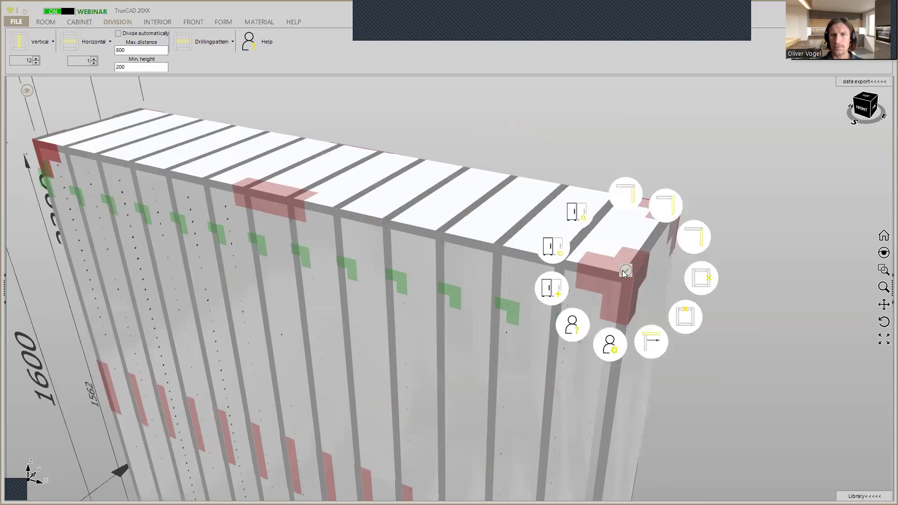
click(687, 317)
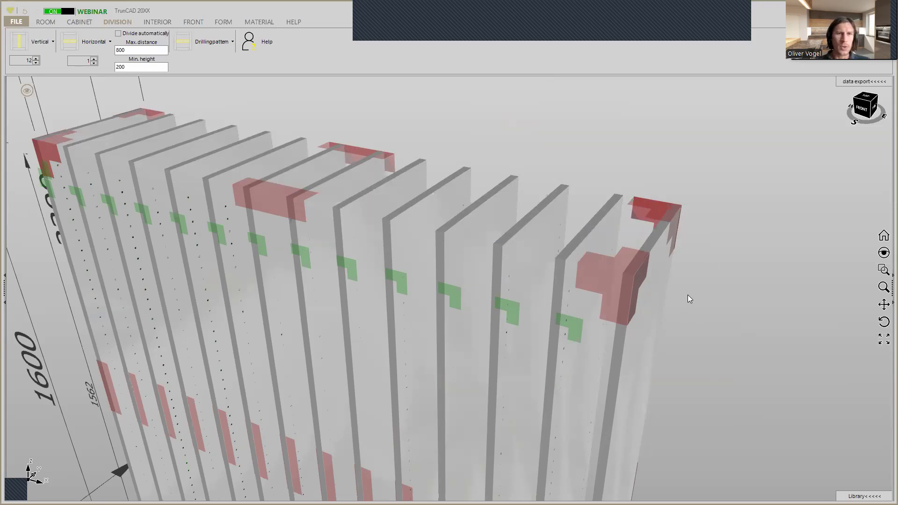
scroll(688, 295, down, 4)
middle_drag(694, 300, 645, 228)
scroll(646, 225, down, 3)
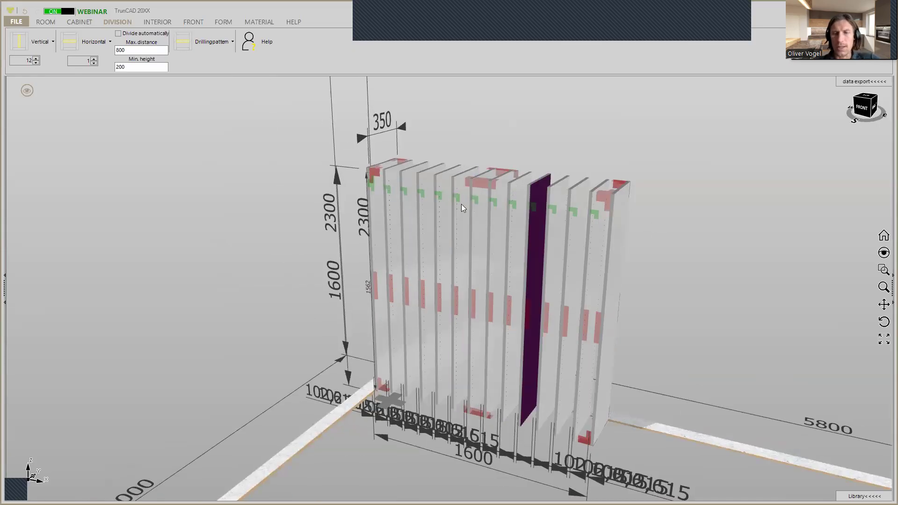
Add more vertical division panels across the cabinet's whole interior, bringing the slat count to 15
middle_drag(463, 206, 463, 183)
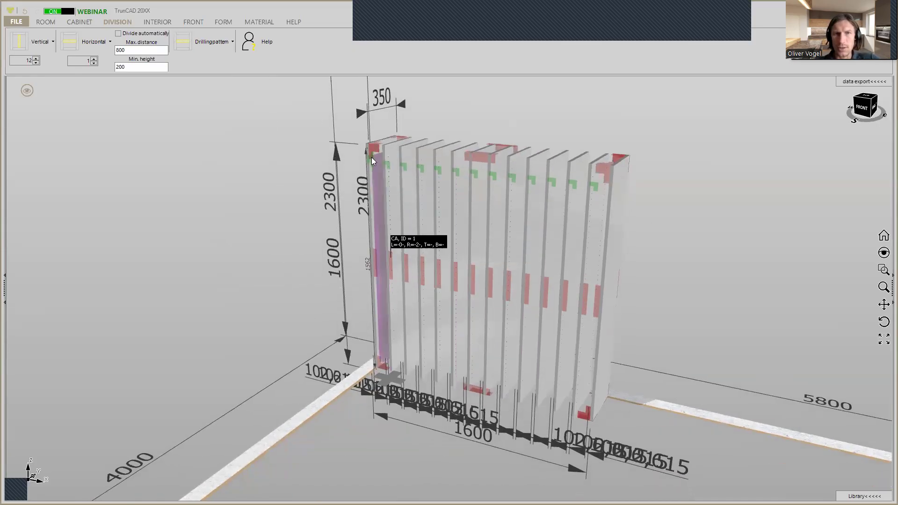
scroll(371, 157, up, 2)
scroll(371, 157, down, 2)
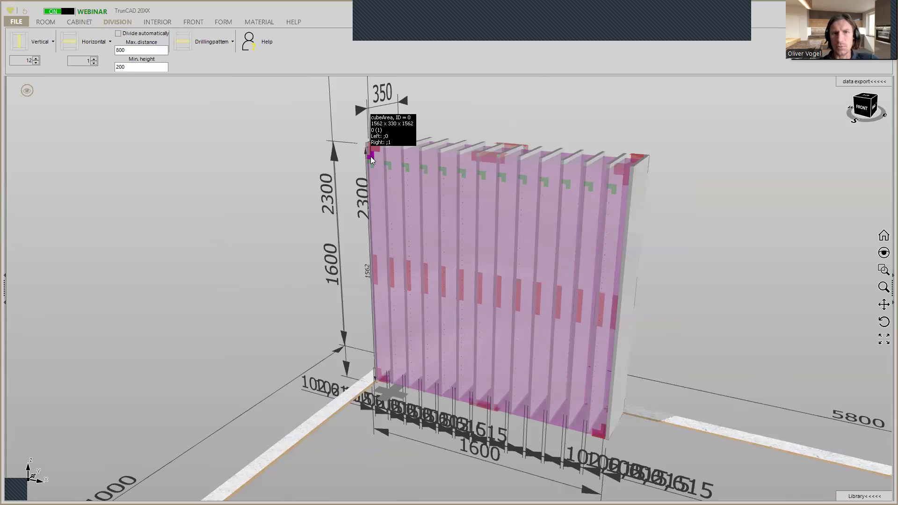
right_click(371, 157)
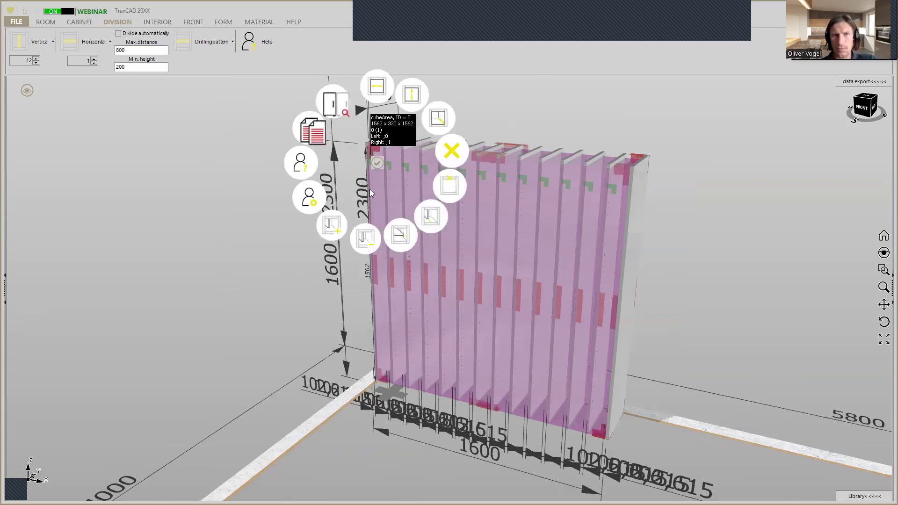
click(330, 234)
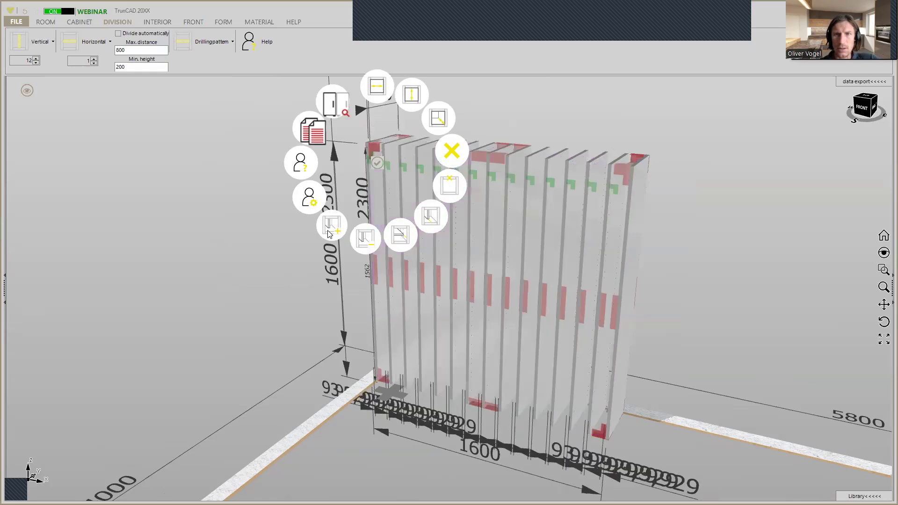
click(329, 234)
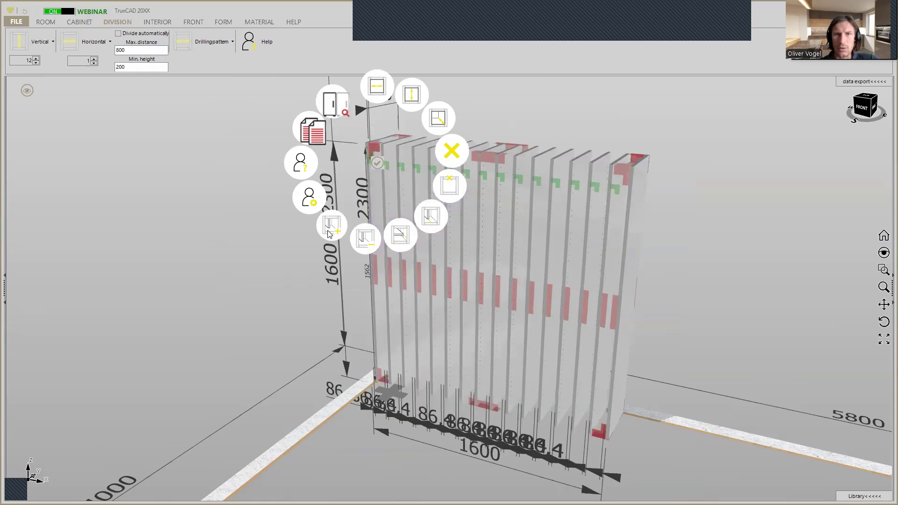
click(366, 240)
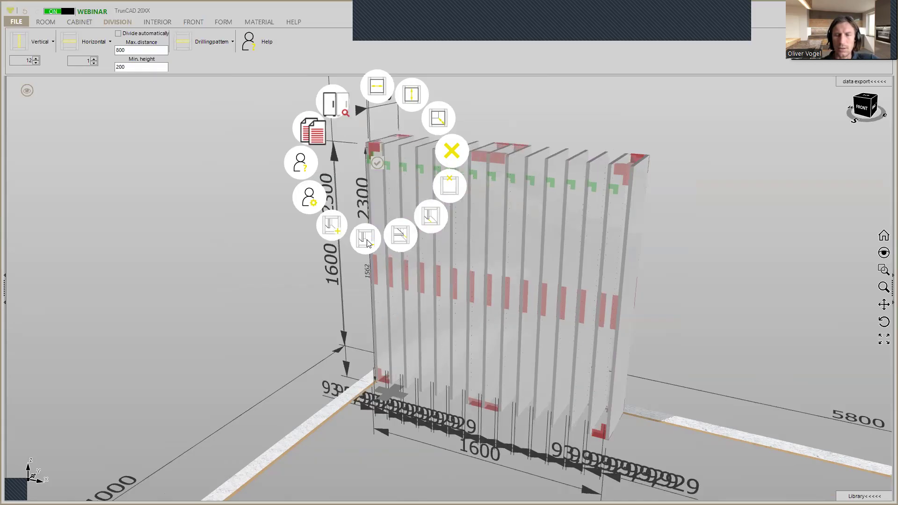
click(331, 232)
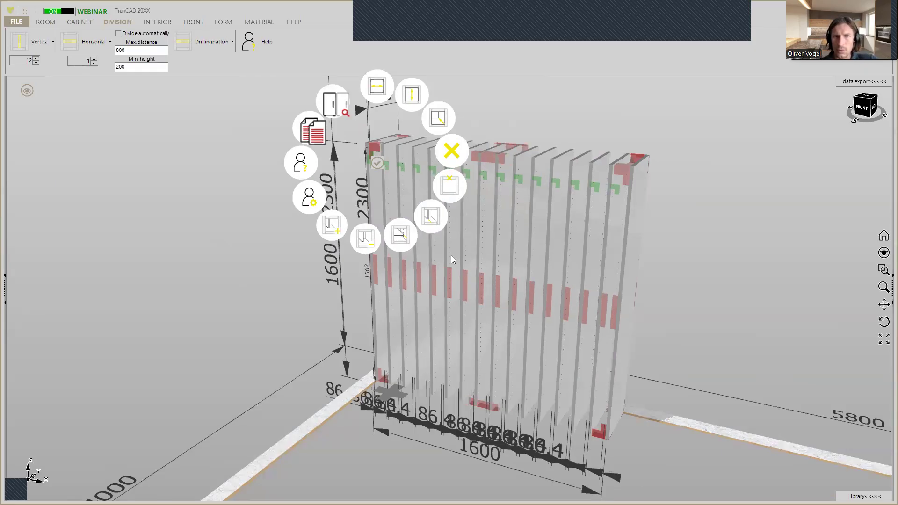
Switch the display to the transparent view and examine the shelf drillings in the vertical panels and sides
scroll(510, 214, up, 4)
middle_drag(512, 210, 511, 211)
scroll(511, 211, down, 1)
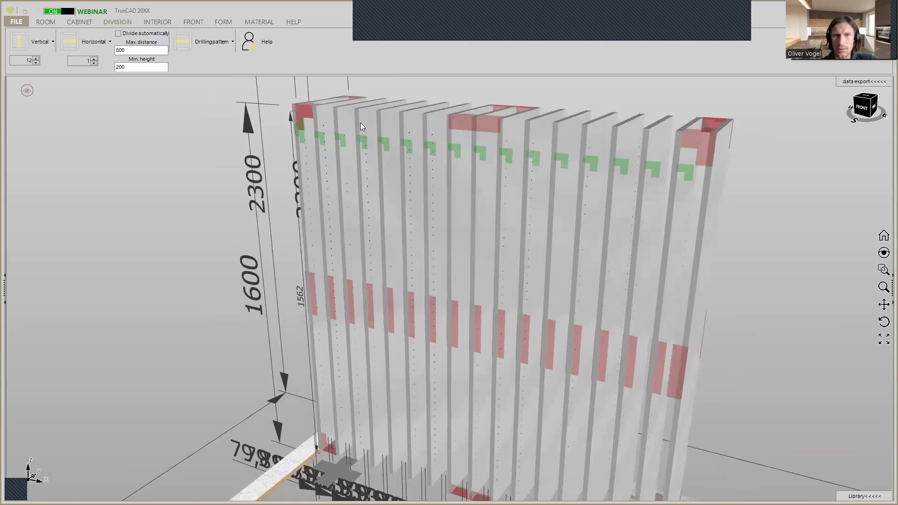
click(25, 91)
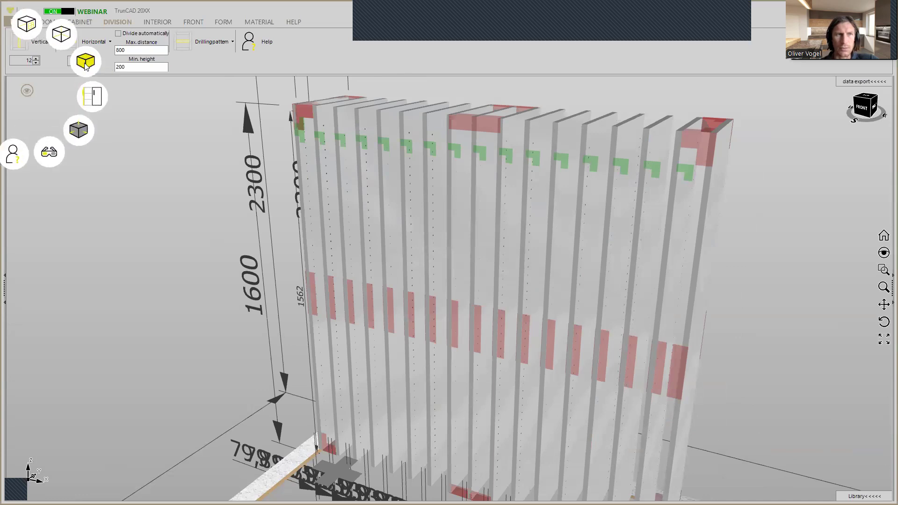
click(85, 65)
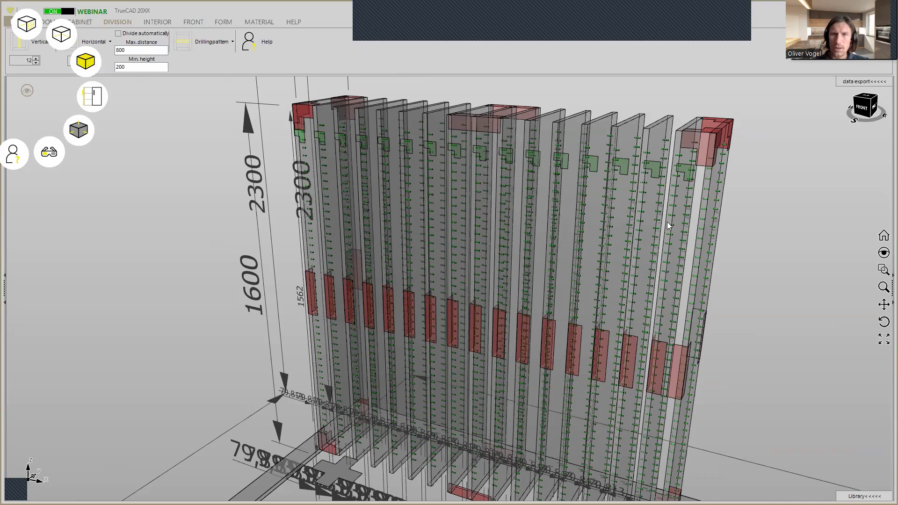
scroll(706, 214, up, 2)
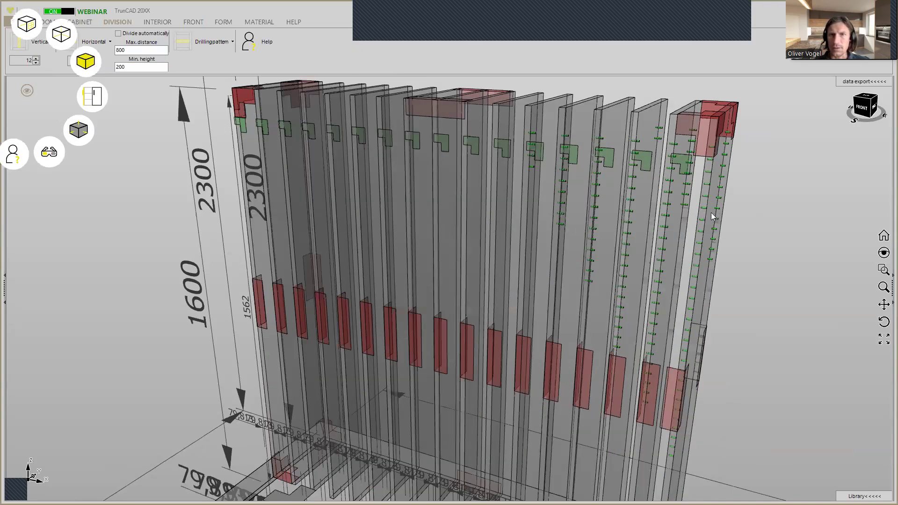
scroll(711, 213, up, 1)
middle_drag(729, 211, 725, 208)
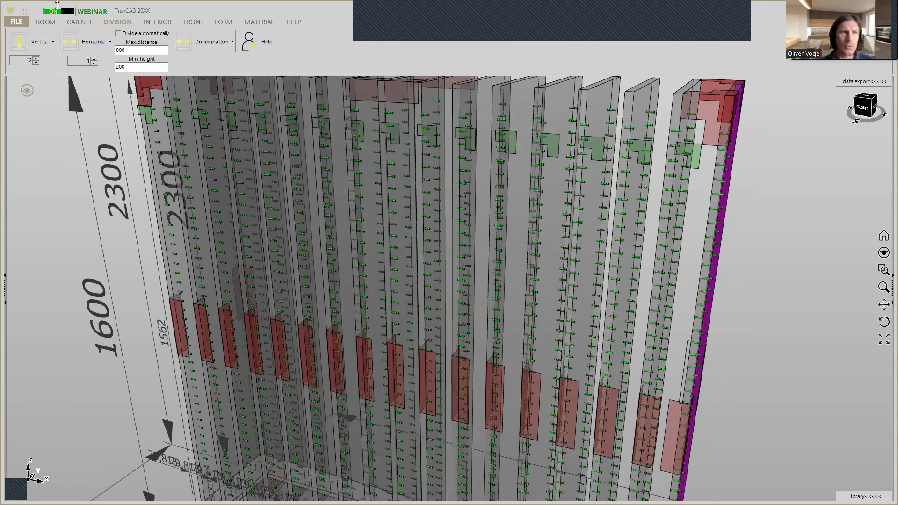
Change the adjustable shelf drilling to "Group of holes" so the panels carry no continuous rows of holes
scroll(222, 213, down, 2)
click(158, 22)
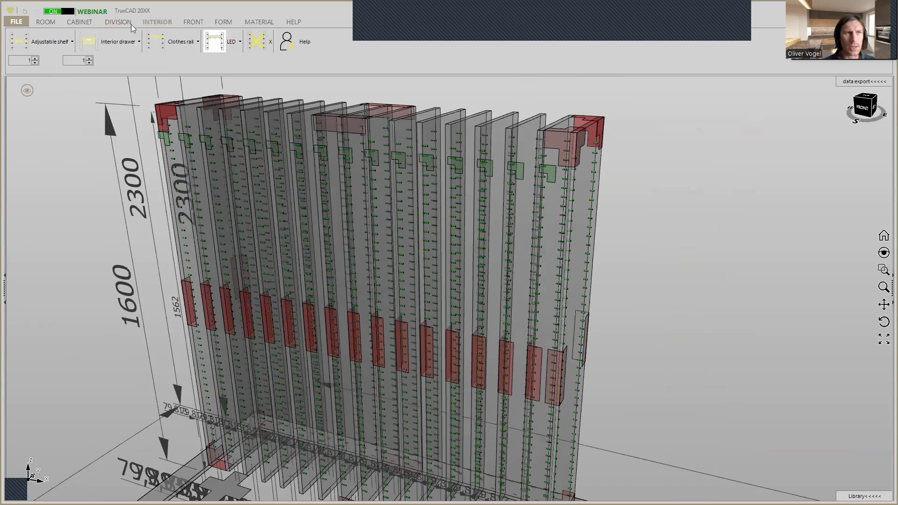
click(54, 47)
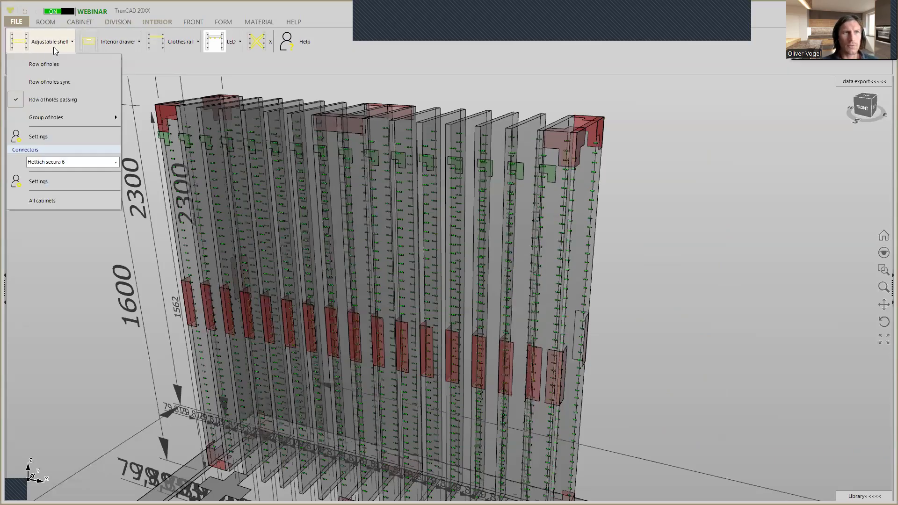
mouse_move(55, 120)
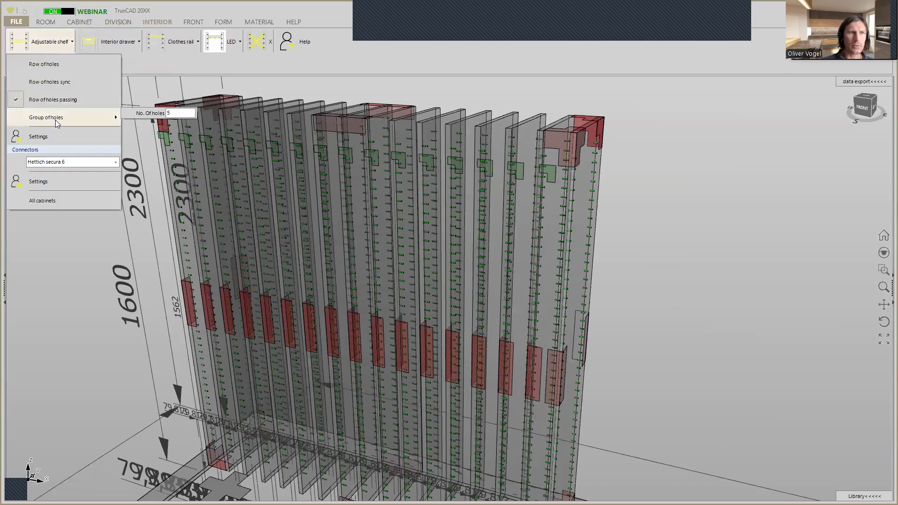
click(55, 119)
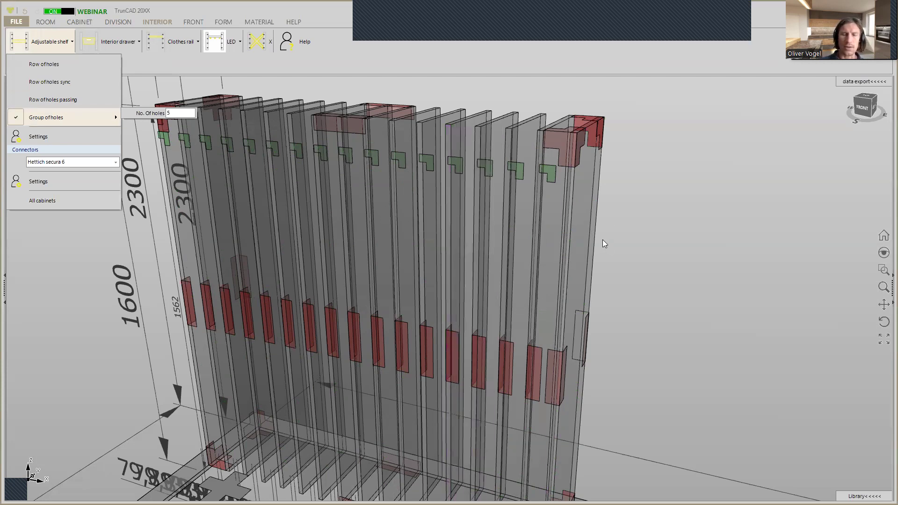
click(730, 230)
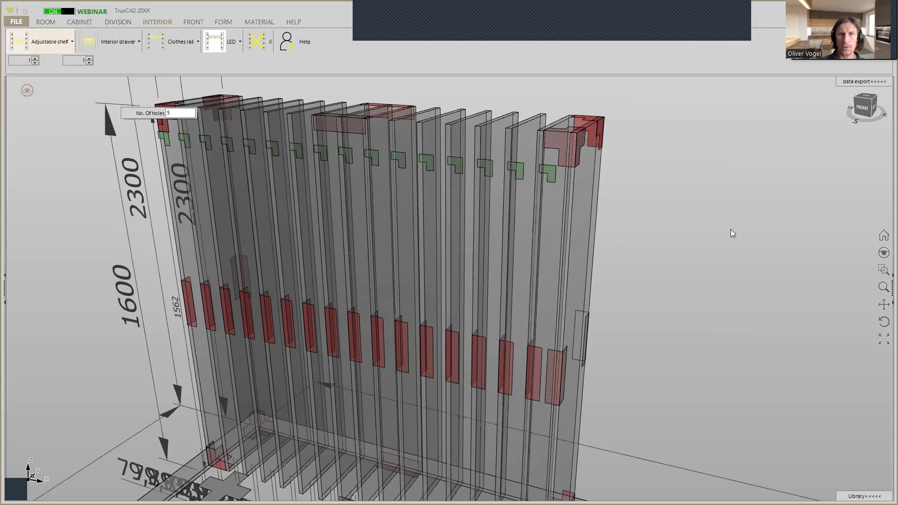
scroll(728, 226, down, 3)
middle_drag(733, 218, 682, 233)
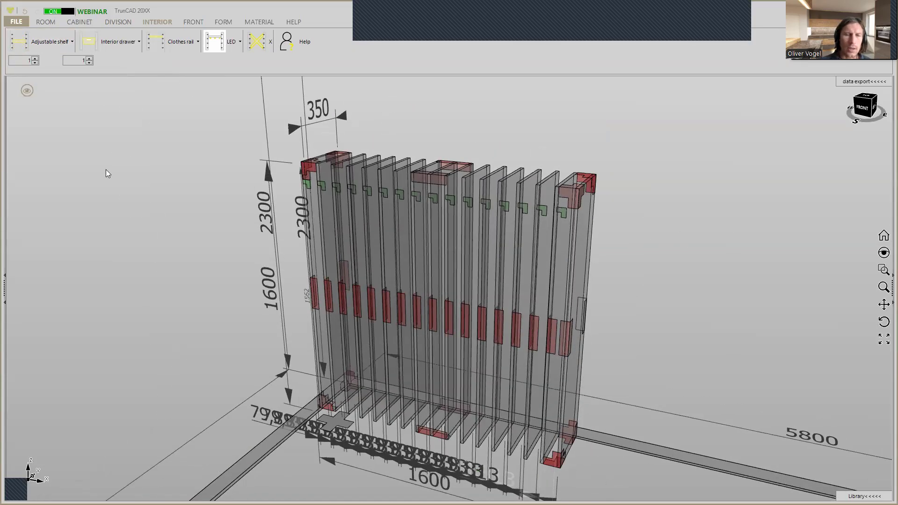
Change the display mode from transparent back to the solid view with white panel edges
click(27, 94)
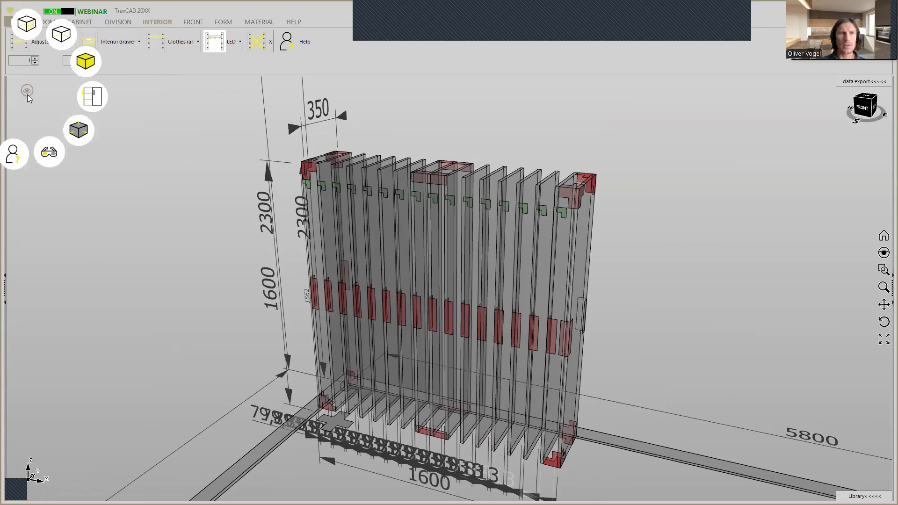
click(85, 64)
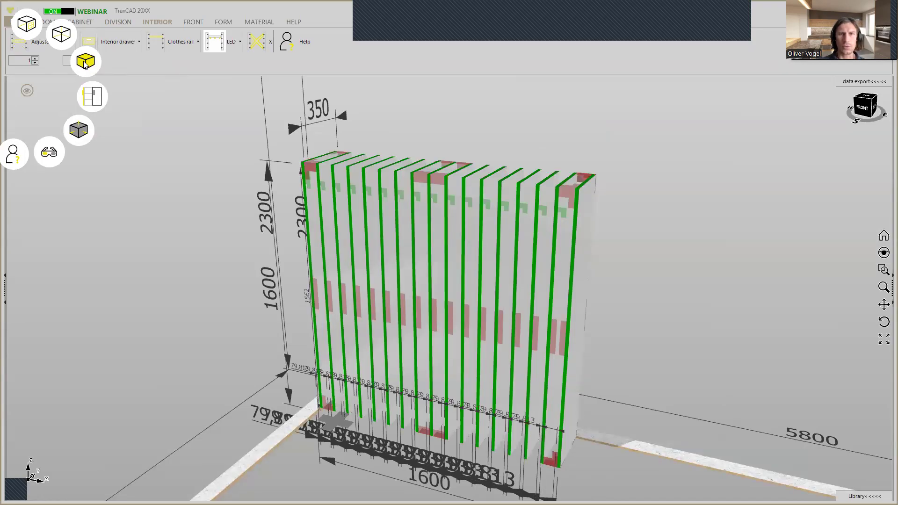
click(85, 64)
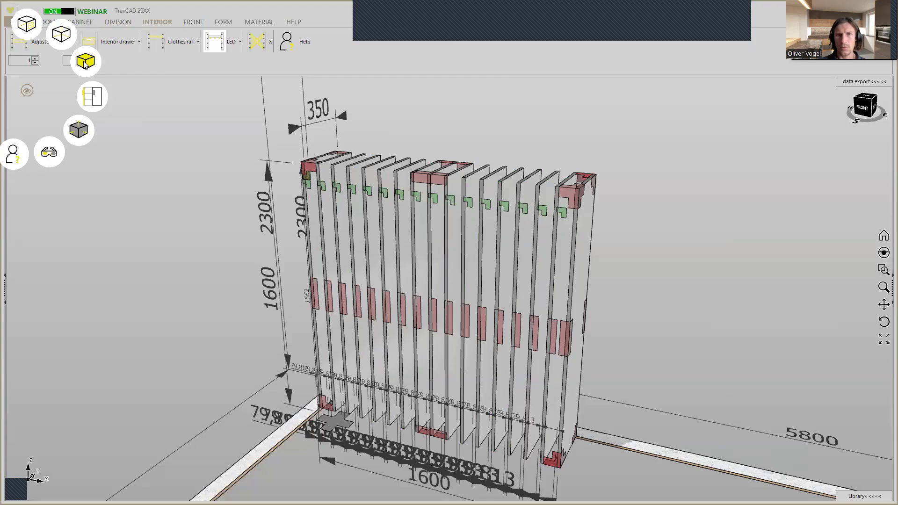
click(85, 64)
click(85, 65)
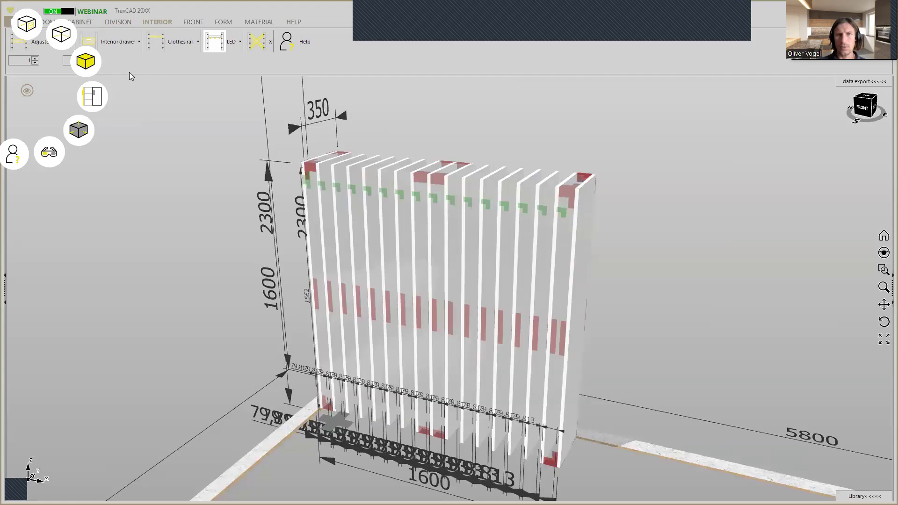
Filter the material library for materials with a thickness of 40 mm
click(260, 23)
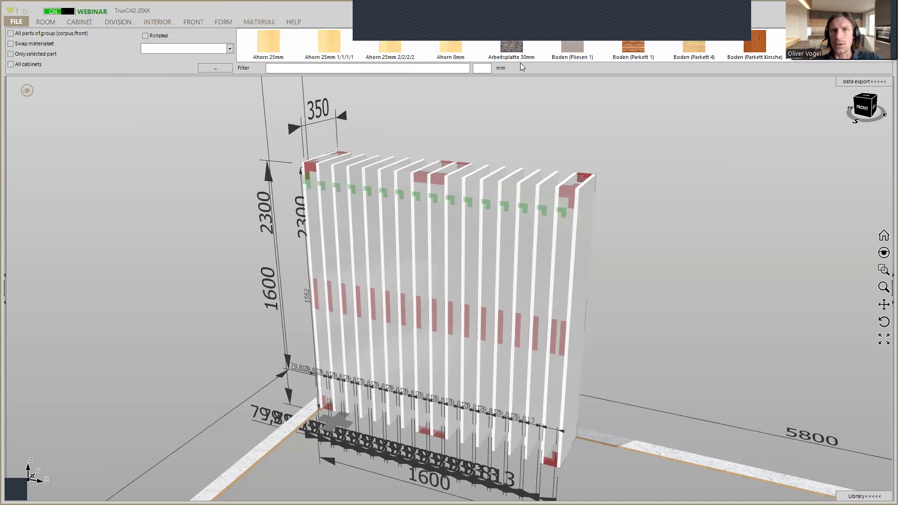
click(487, 68)
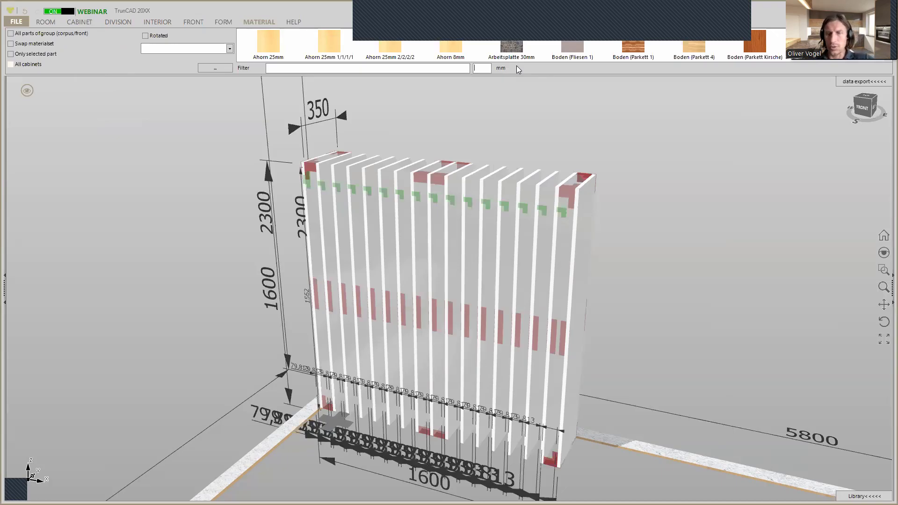
text(40)
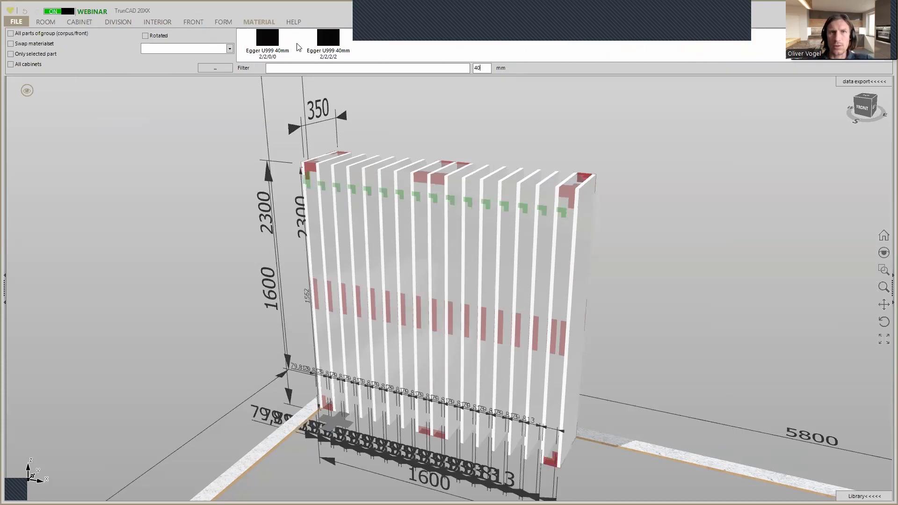
Filter the separate, enlarged material selection window to 40 mm, look through its decors and close the window
click(257, 21)
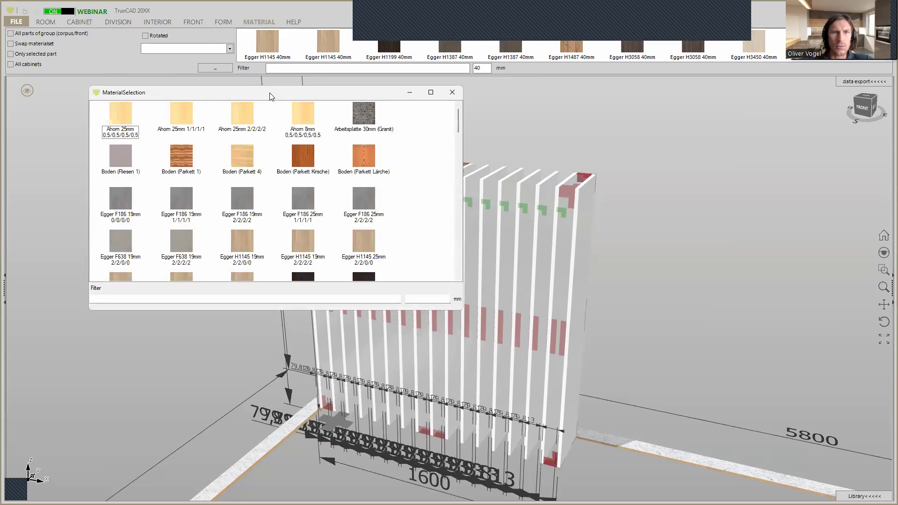
drag(269, 96, 207, 108)
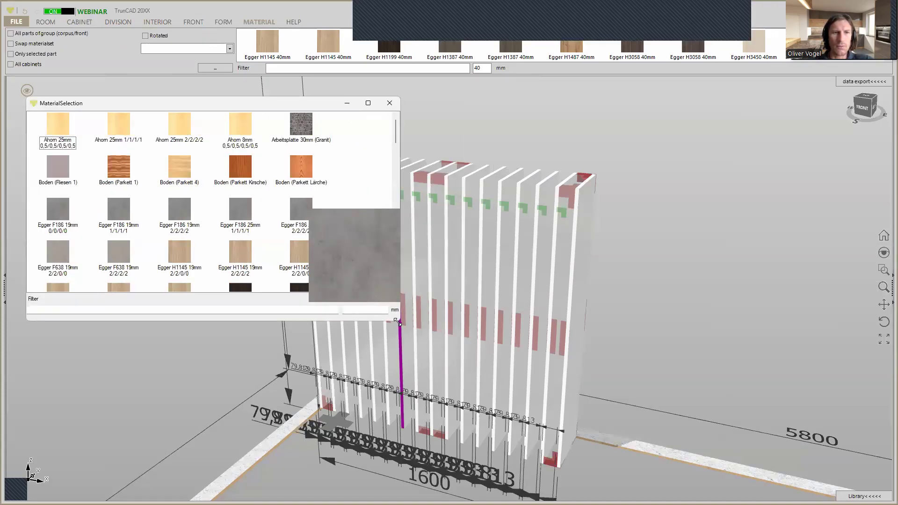
drag(396, 321, 396, 399)
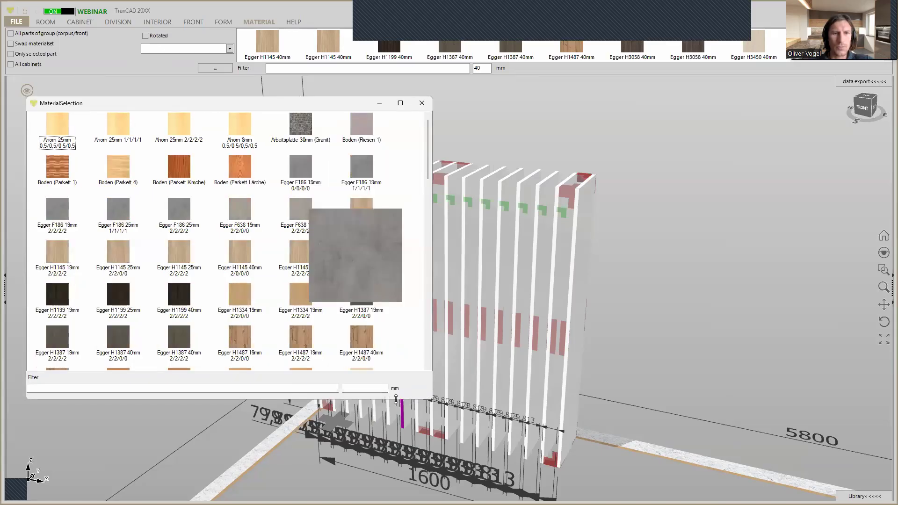
click(375, 389)
text(40)
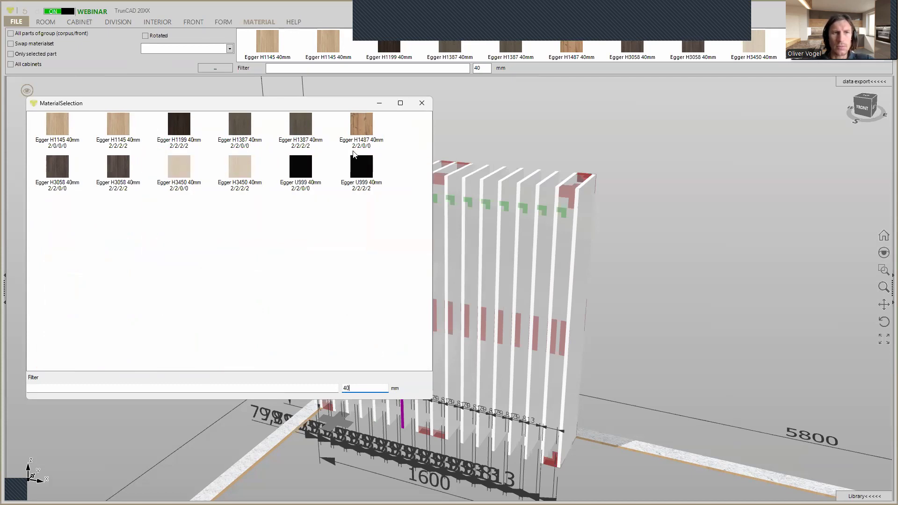
mouse_move(306, 113)
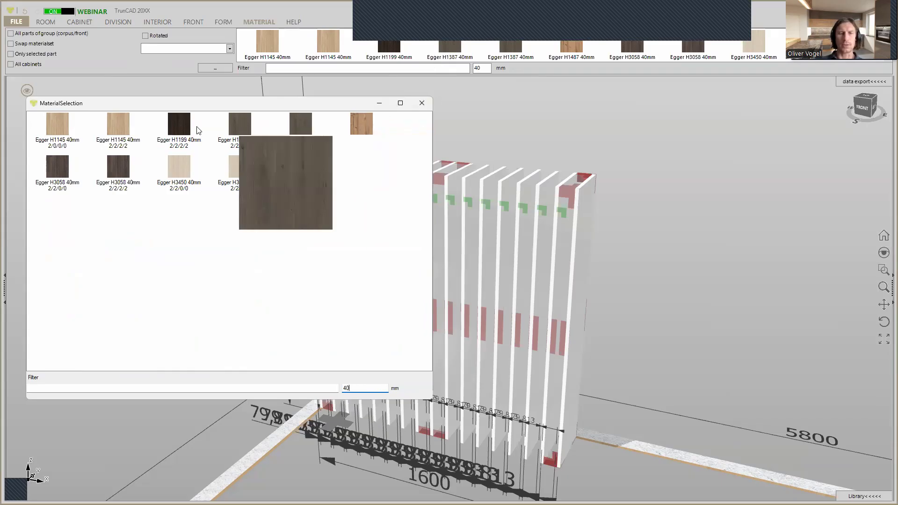
click(422, 103)
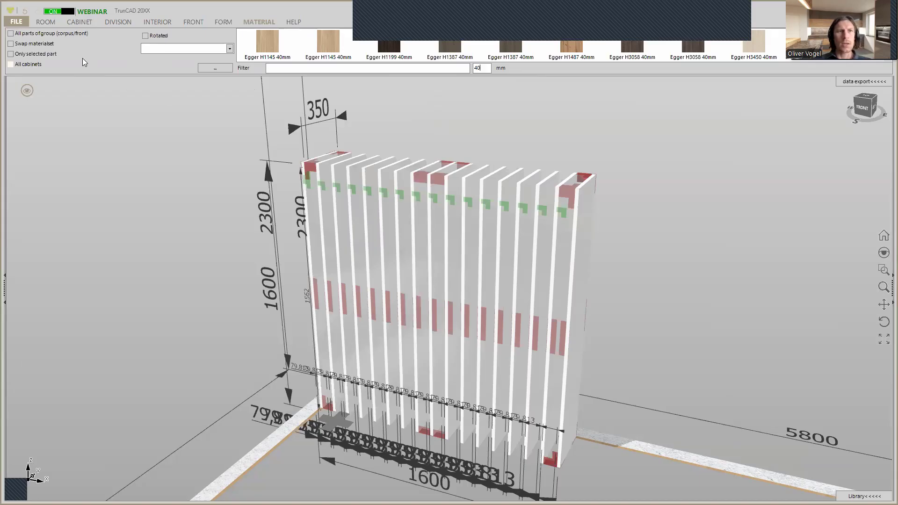
Apply the material Egger H1145 40mm to the whole cabinet body using "All parts of group (corpus/front)"
click(10, 34)
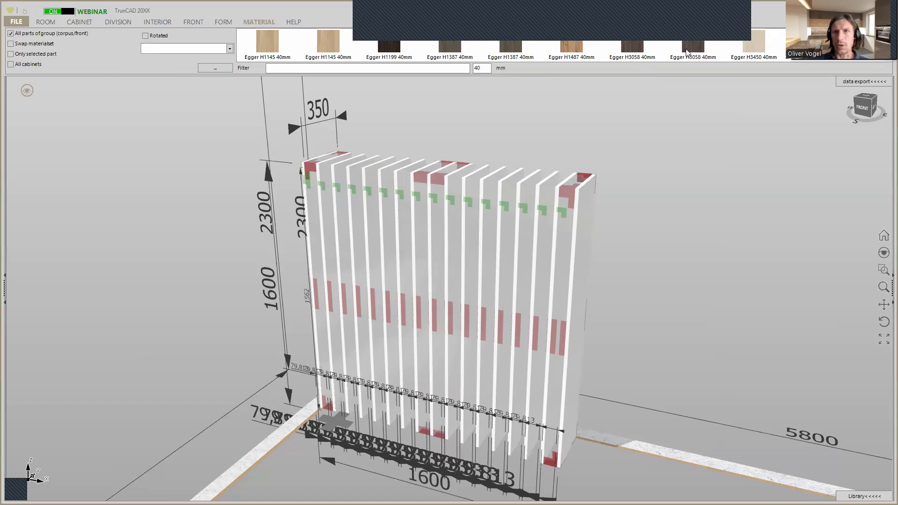
scroll(704, 56, down, 3)
scroll(705, 56, up, 3)
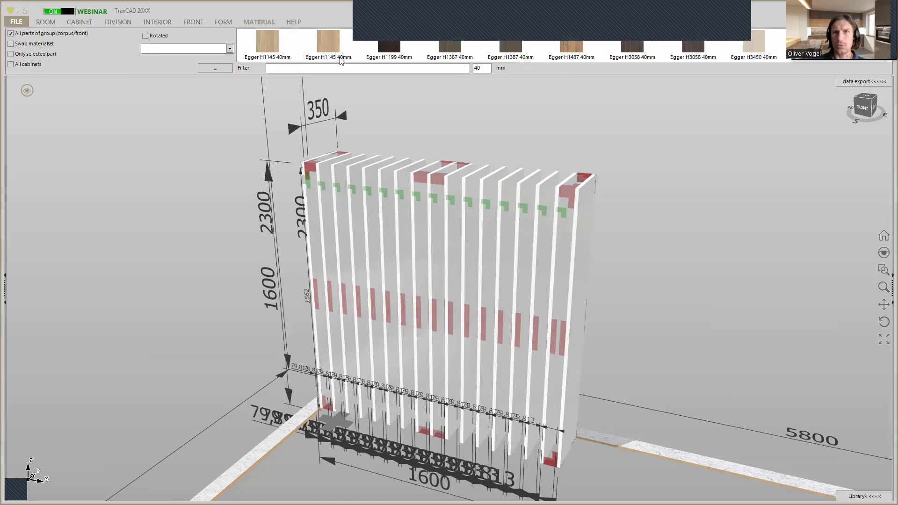
drag(268, 48, 394, 197)
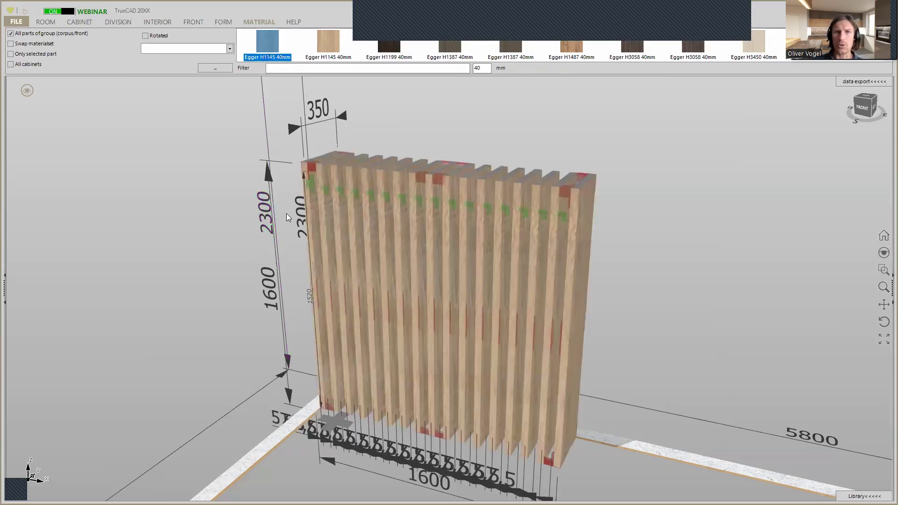
mouse_move(667, 230)
middle_down()
mouse_move(672, 181)
mouse_move(666, 228)
middle_up()
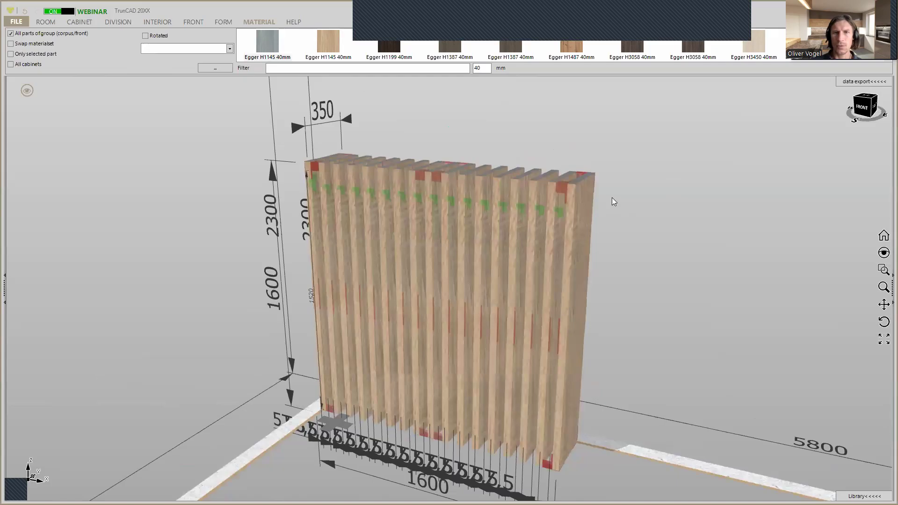
Apply the Egger H1145 40mm variant with 2/2/2/2 edging to all parts of the cabinet body
scroll(317, 46, down, 1)
scroll(318, 49, up, 1)
scroll(319, 50, down, 1)
scroll(319, 54, up, 1)
scroll(269, 47, down, 1)
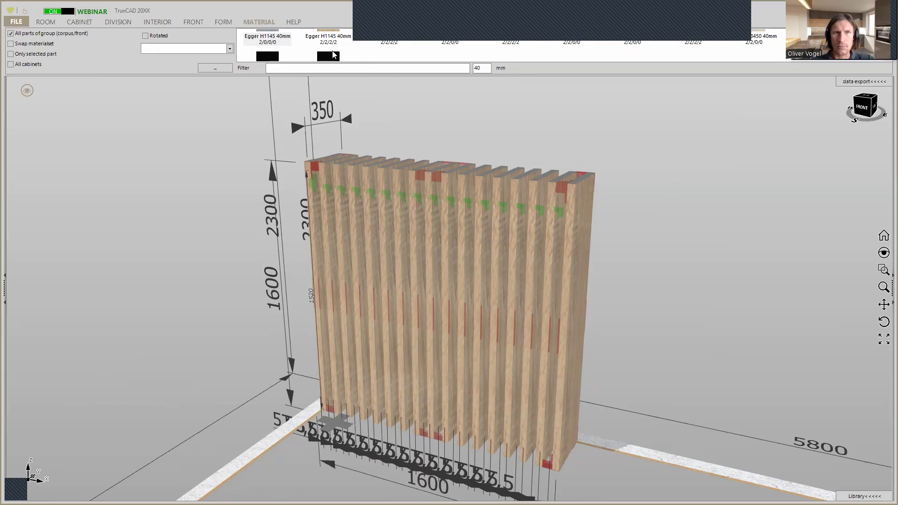
scroll(335, 55, up, 1)
drag(328, 42, 582, 210)
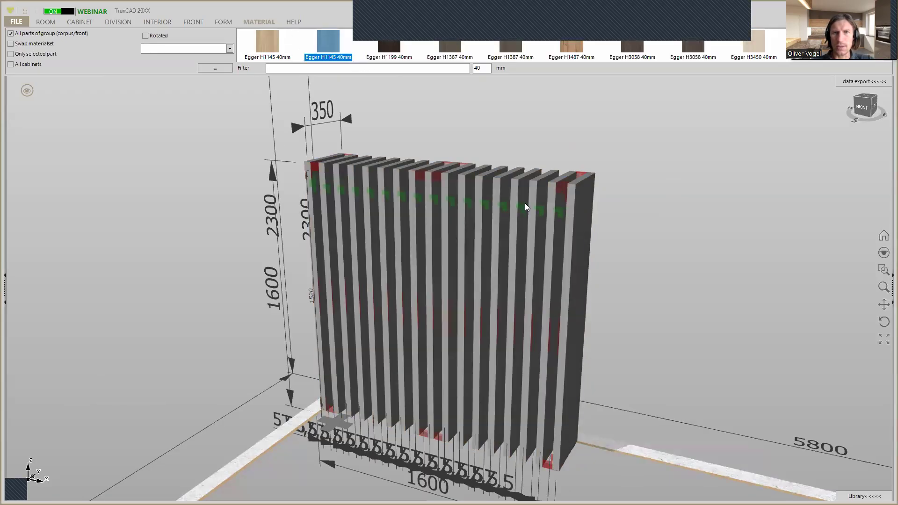
scroll(577, 162, up, 3)
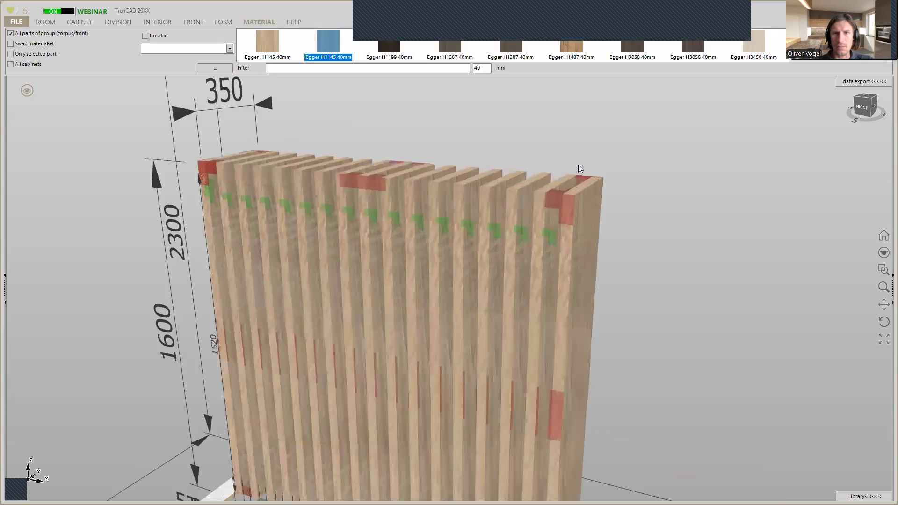
mouse_move(614, 184)
middle_down()
mouse_move(622, 184)
mouse_move(608, 188)
mouse_move(625, 189)
middle_up()
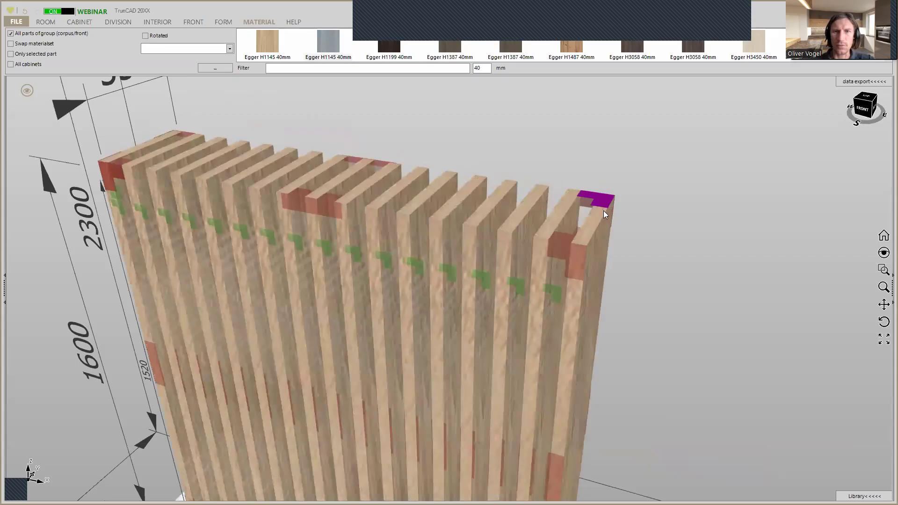
Set the depth of the slatted cabinet to 40 mm
scroll(609, 203, down, 1)
scroll(609, 203, down, 5)
mouse_move(682, 341)
middle_down()
mouse_move(651, 281)
mouse_move(667, 324)
mouse_move(661, 346)
mouse_move(689, 337)
middle_up()
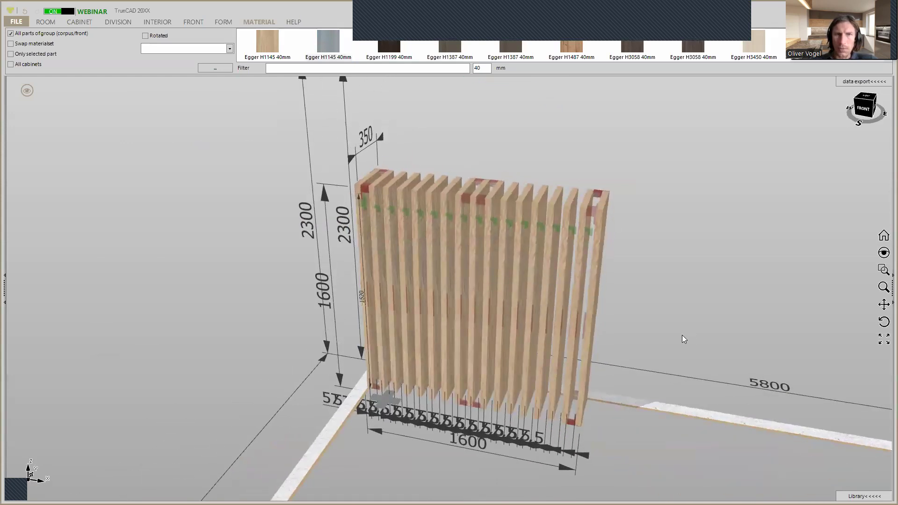
mouse_move(638, 199)
middle_down()
mouse_move(641, 190)
mouse_move(615, 193)
mouse_move(626, 197)
middle_up()
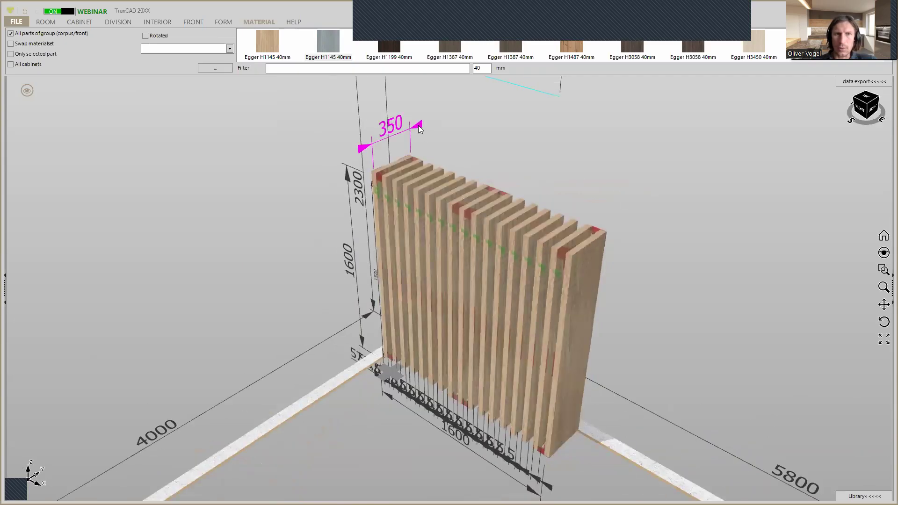
click(418, 125)
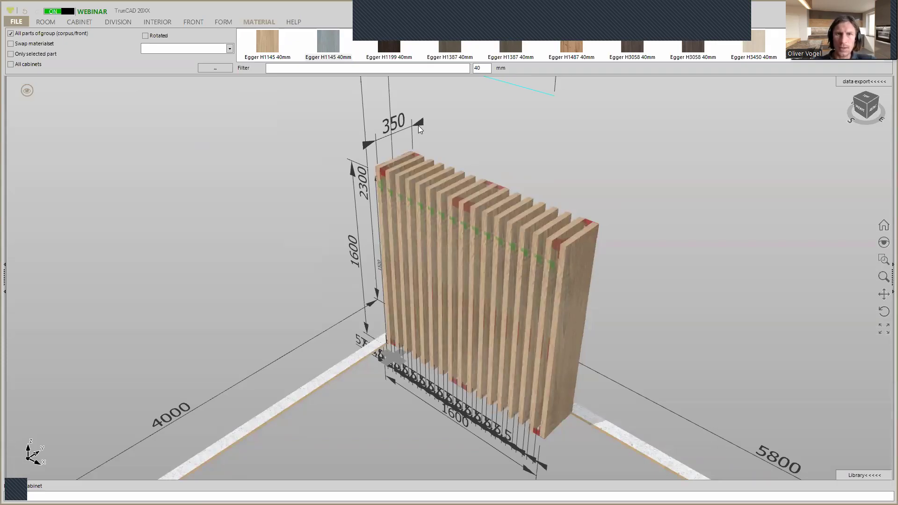
text(40)
key(Return)
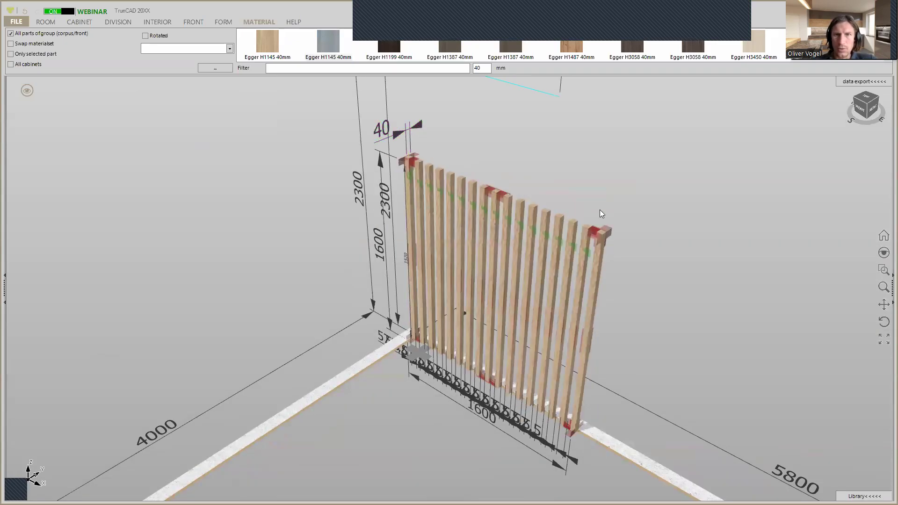
Measure diagonally across the top face of one slat, from the front corner to the opposite rear corner
scroll(566, 209, up, 3)
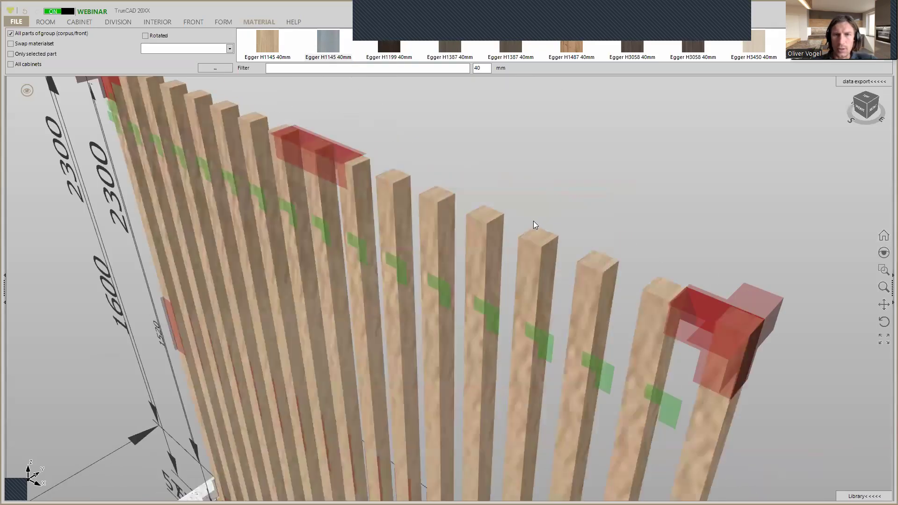
scroll(533, 217, up, 1)
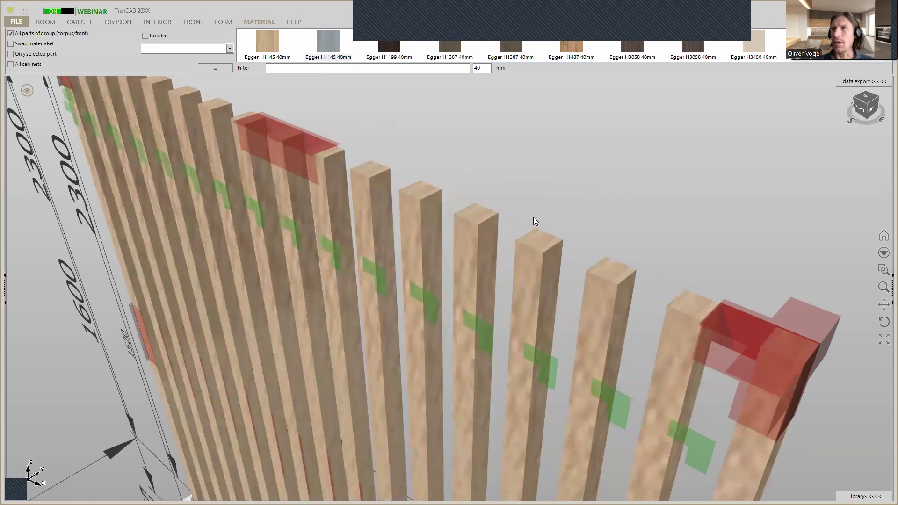
scroll(542, 225, up, 1)
scroll(542, 228, up, 4)
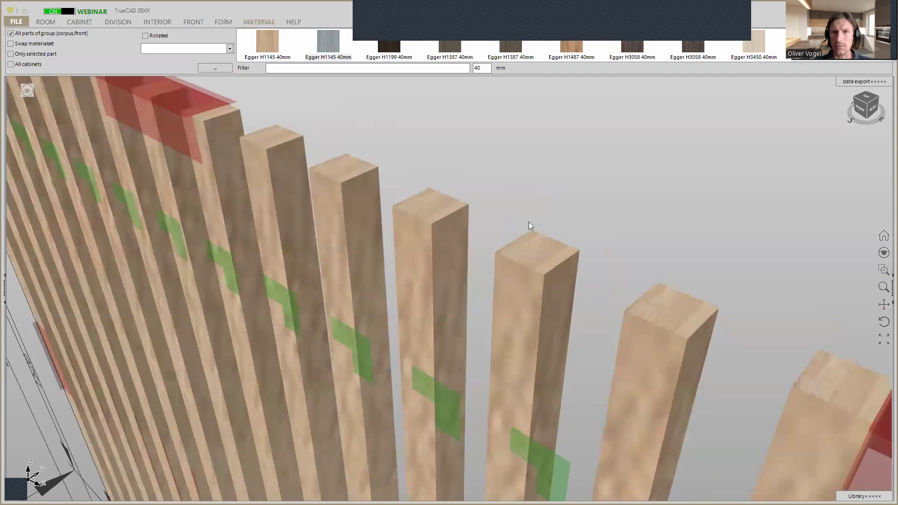
scroll(532, 234, up, 2)
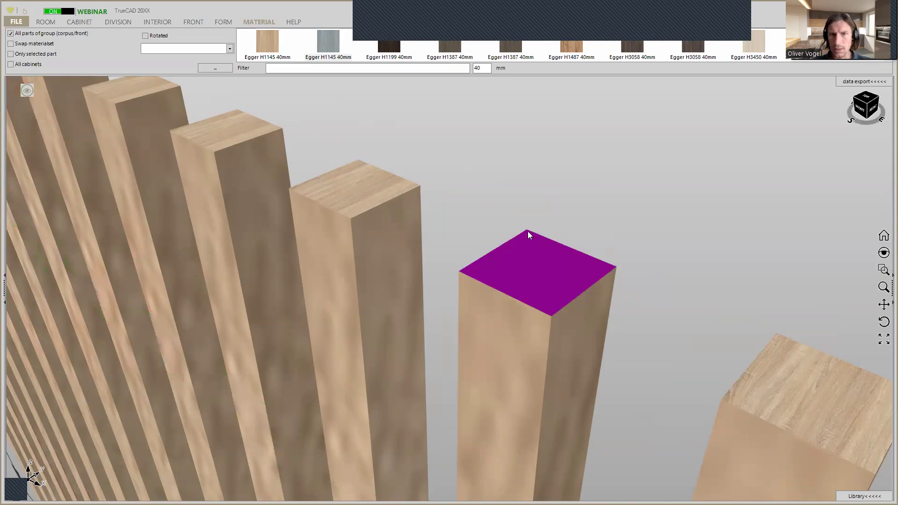
mouse_move(528, 232)
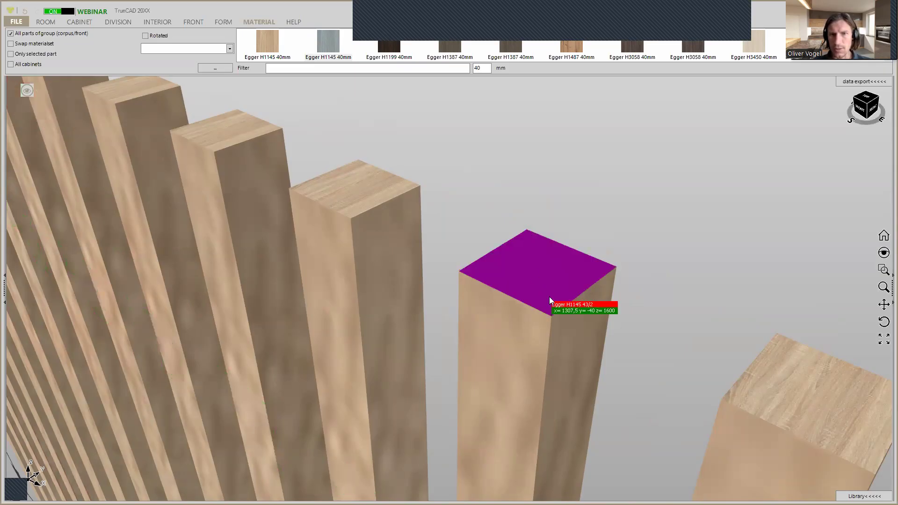
click(527, 234)
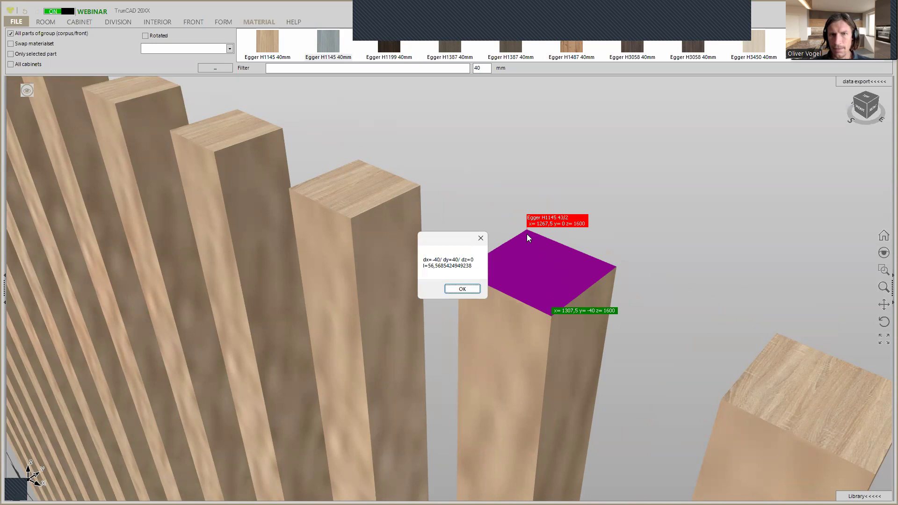
click(471, 292)
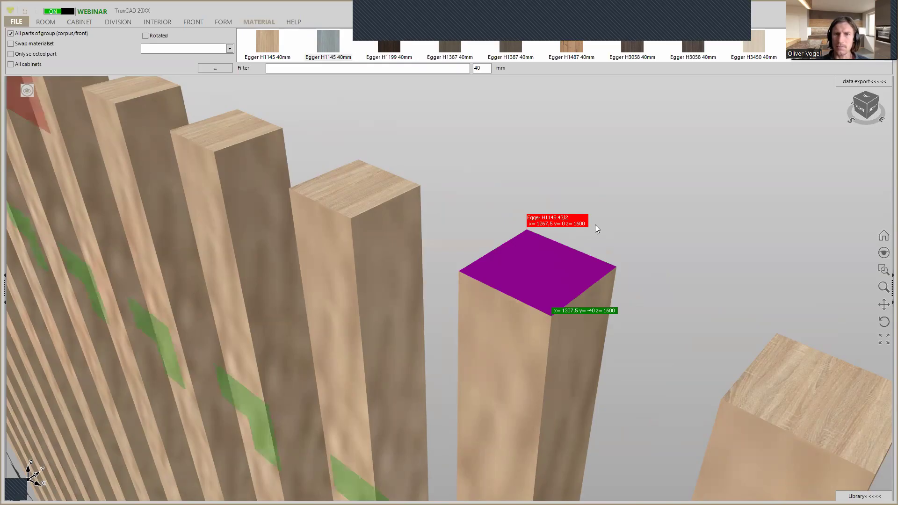
Measure the clear gap between two neighbouring slats at their upper front corners
scroll(595, 224, down, 8)
mouse_move(595, 225)
middle_down()
mouse_move(630, 204)
mouse_move(607, 225)
mouse_move(620, 203)
mouse_move(629, 206)
mouse_move(594, 221)
middle_up()
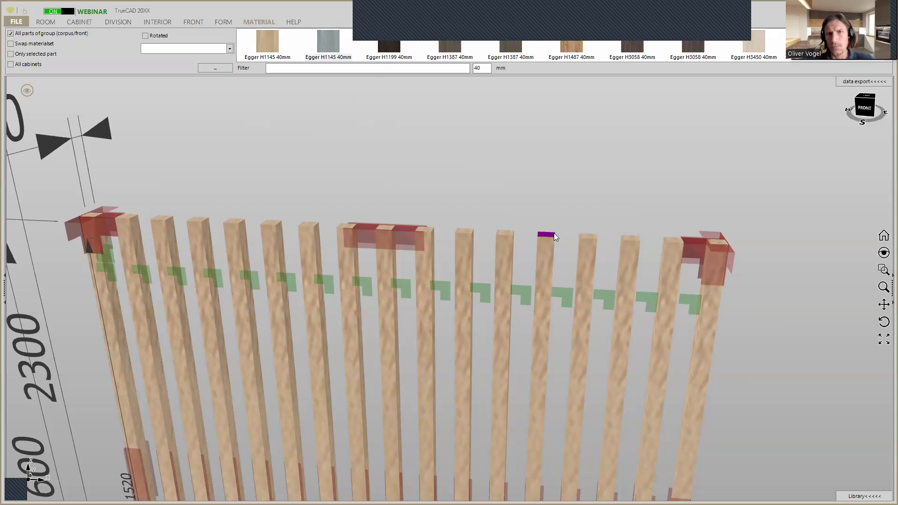
scroll(567, 235, up, 3)
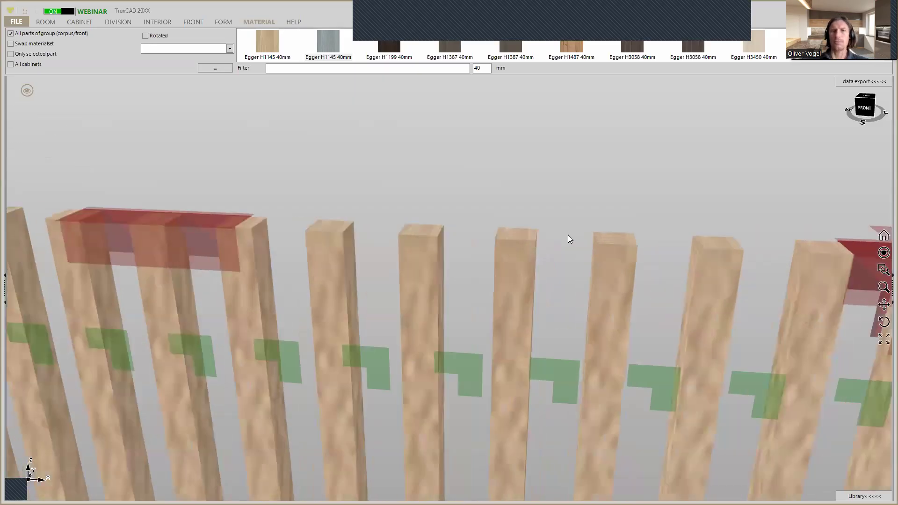
scroll(591, 234, up, 1)
scroll(593, 233, down, 2)
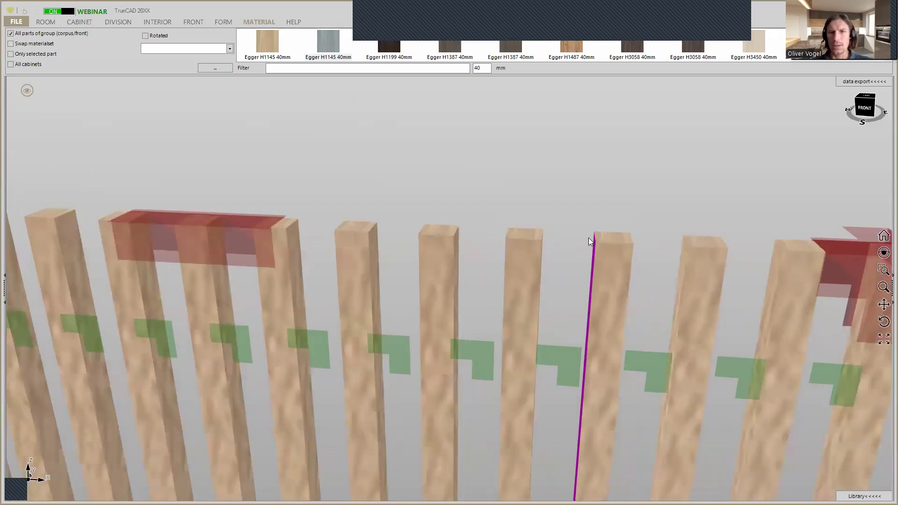
click(549, 241)
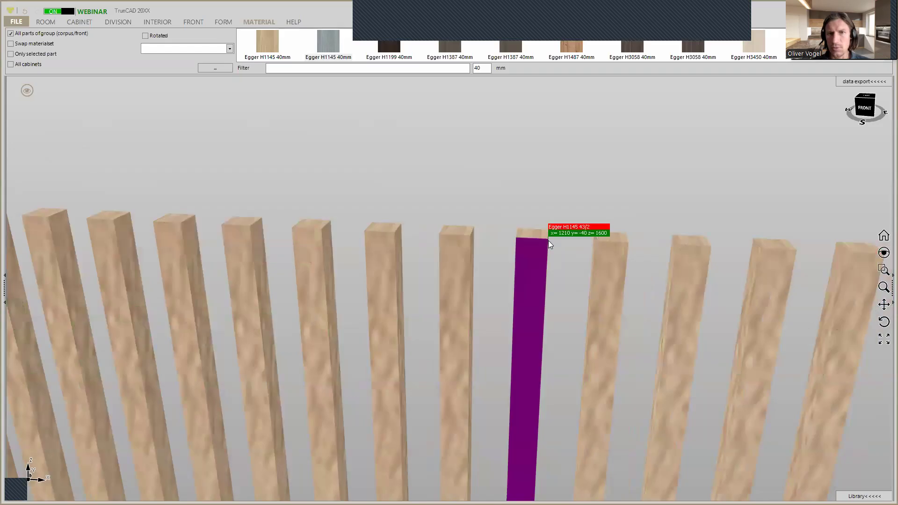
click(597, 242)
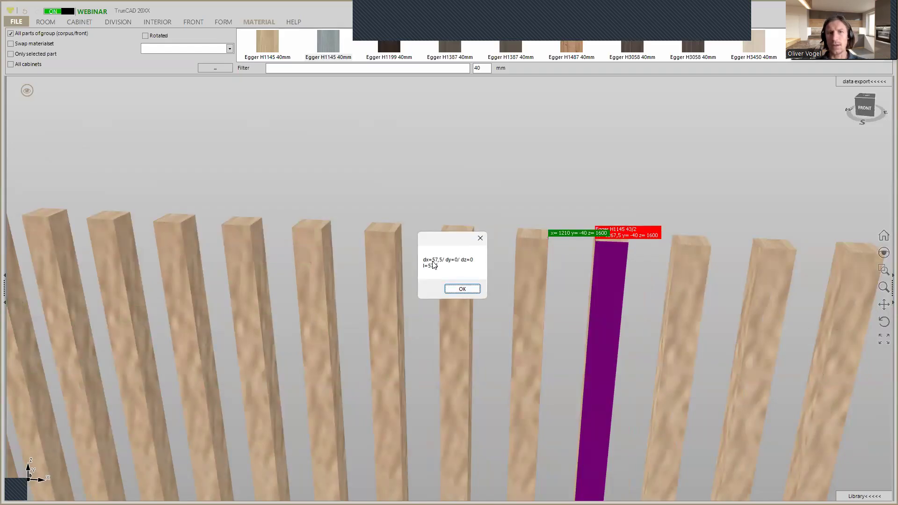
click(460, 288)
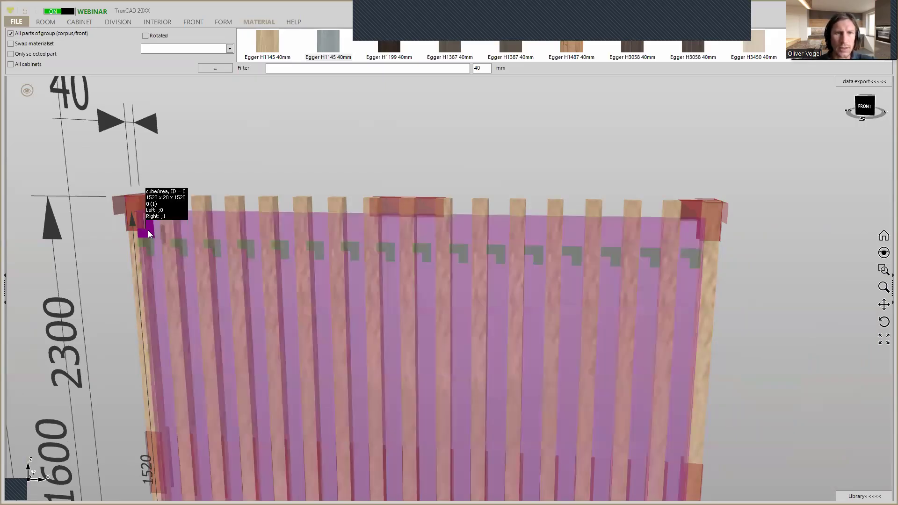
Add four more evenly spaced slats to the full interior area, making 19 slats between the cabinet sides
right_click(148, 230)
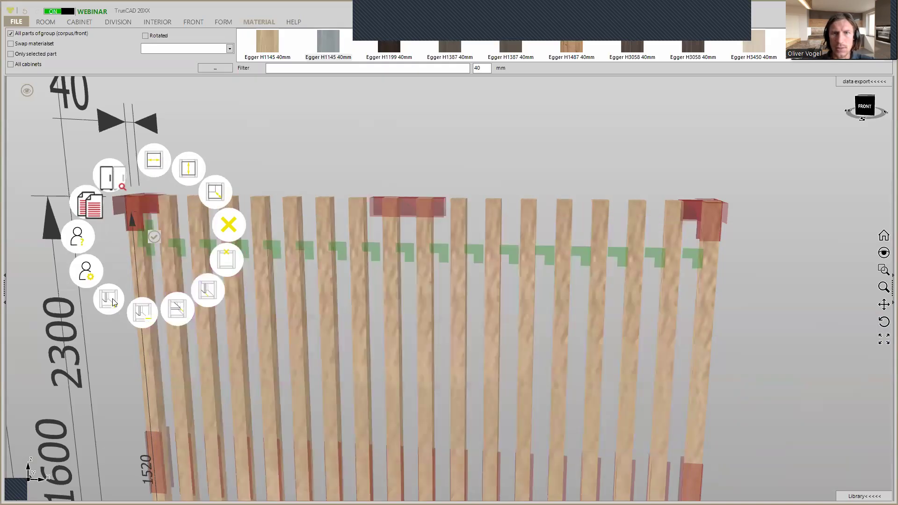
click(113, 302)
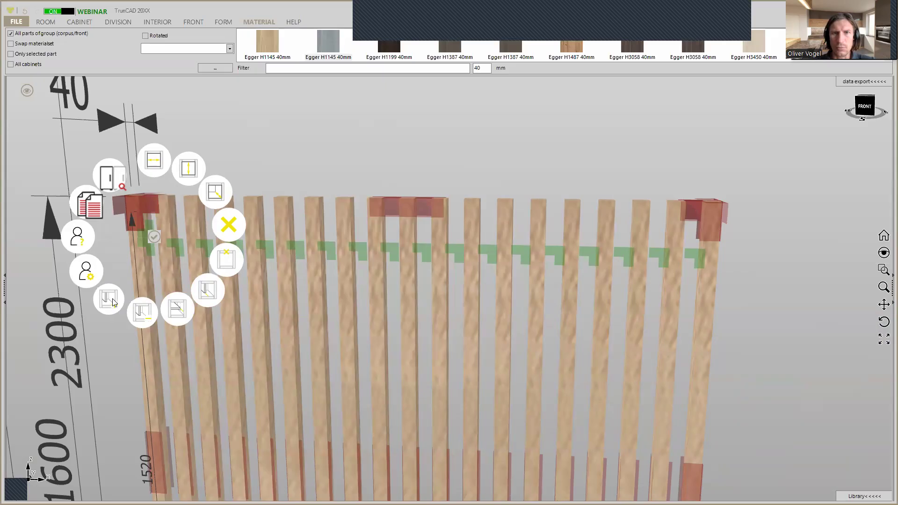
click(113, 303)
click(500, 165)
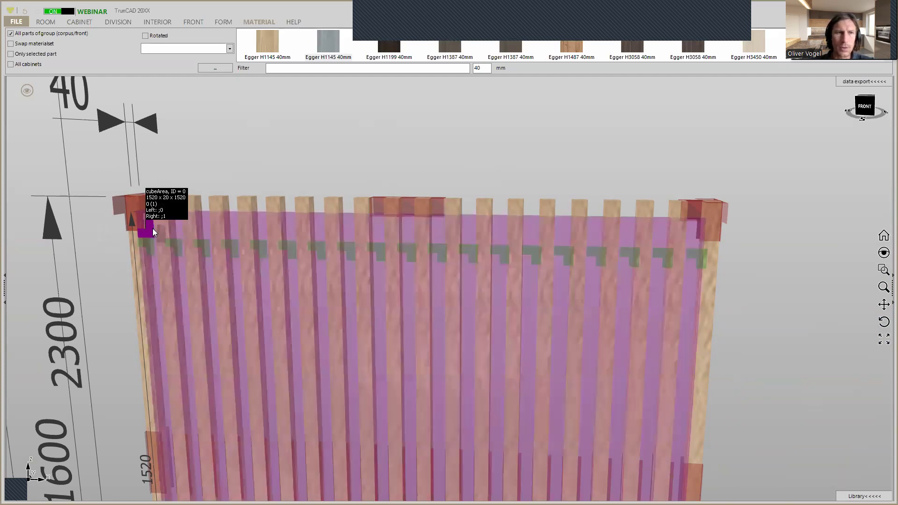
click(150, 229)
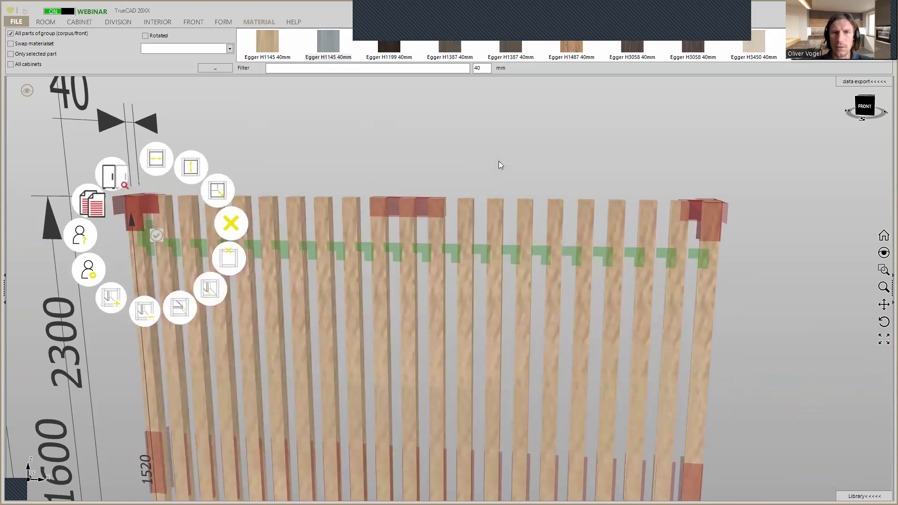
click(499, 162)
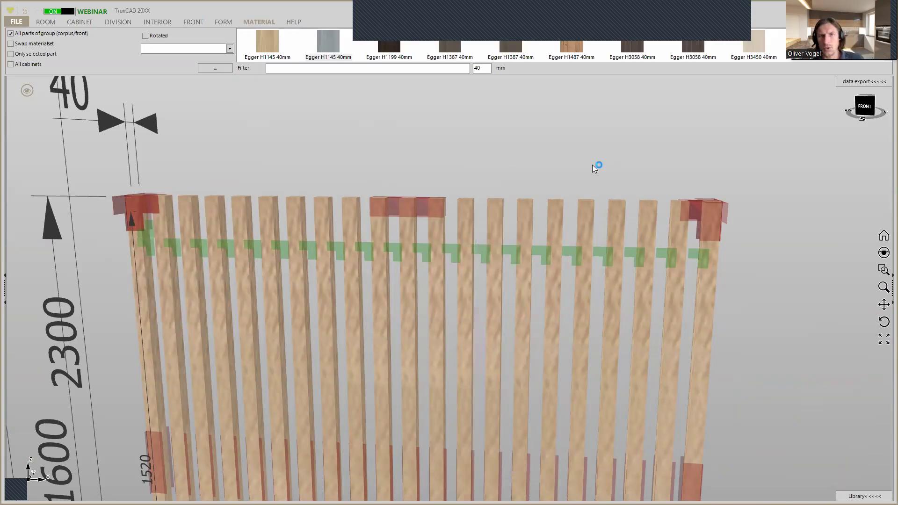
Hide the selection markers, dimensions and room surfaces so that only the slatted wall is displayed
scroll(592, 165, down, 3)
middle_drag(592, 165, 573, 172)
scroll(572, 170, down, 2)
scroll(572, 171, down, 2)
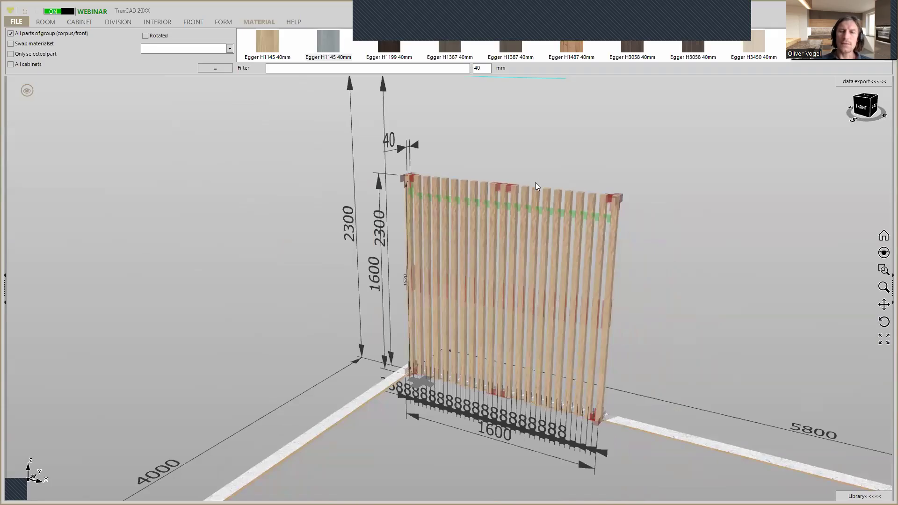
scroll(559, 167, up, 1)
scroll(559, 167, down, 2)
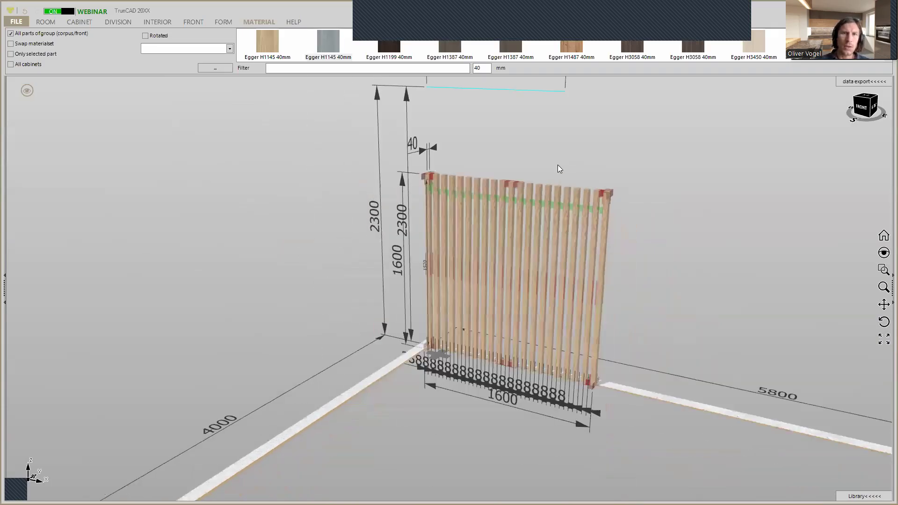
click(29, 91)
click(80, 130)
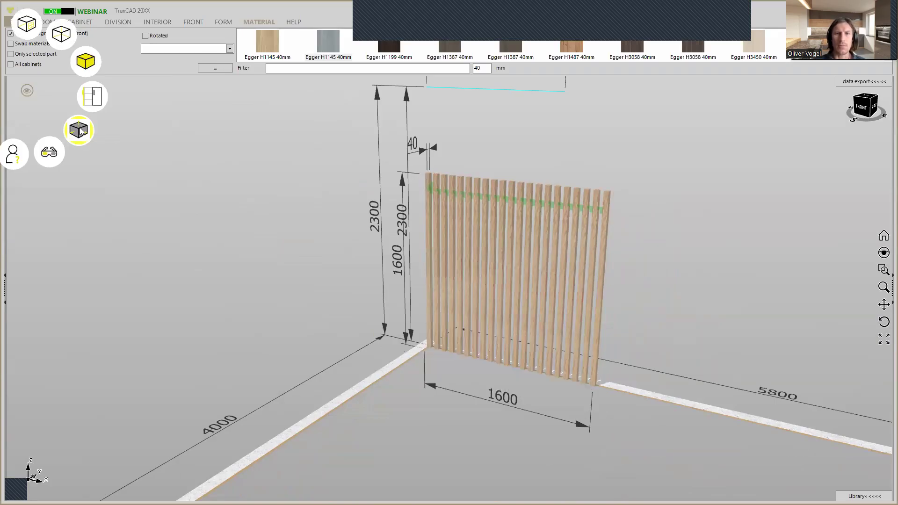
click(80, 131)
click(80, 132)
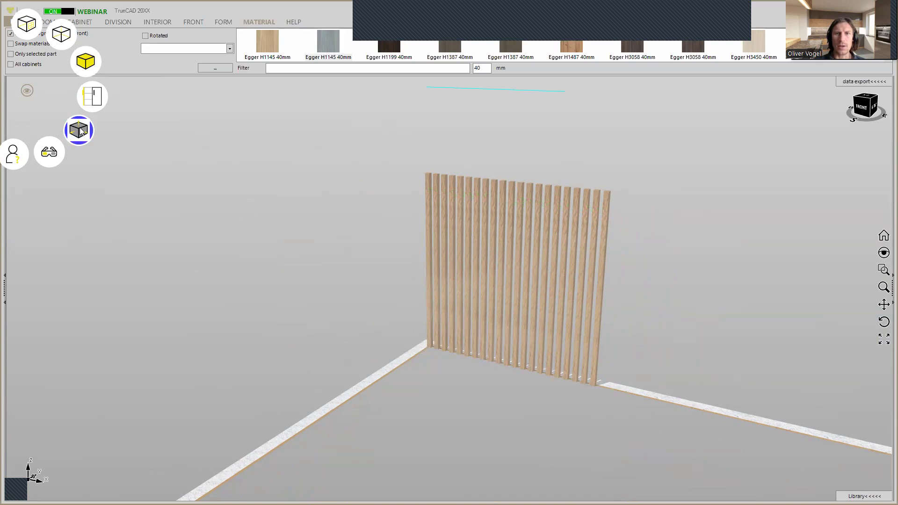
click(26, 25)
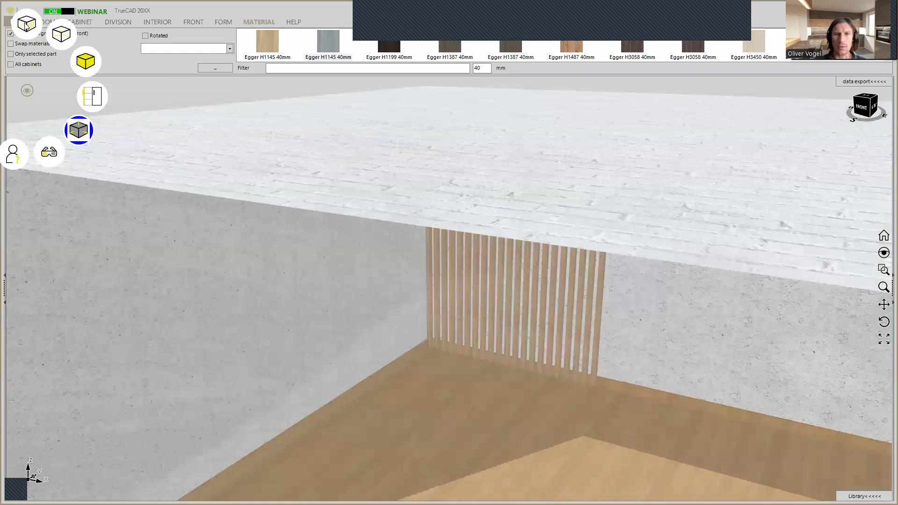
click(25, 25)
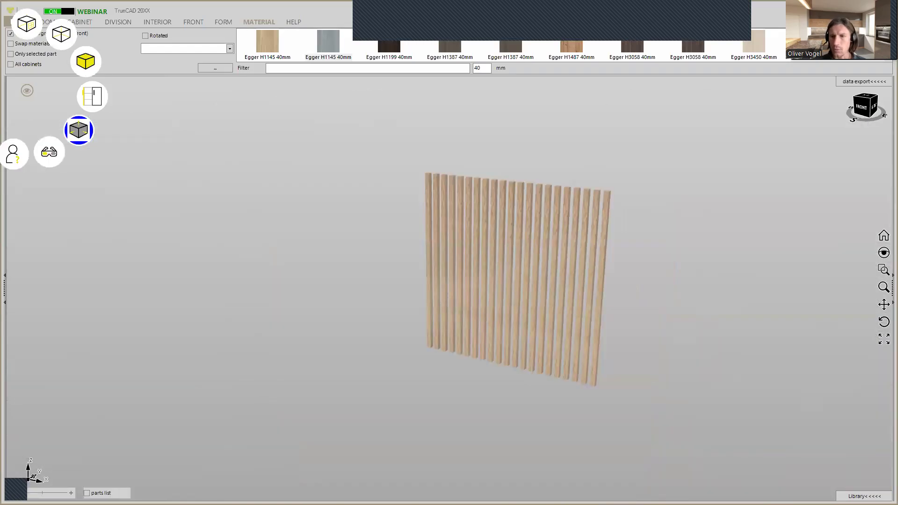
Open the library and browse the saved Lamellenwand models
click(864, 496)
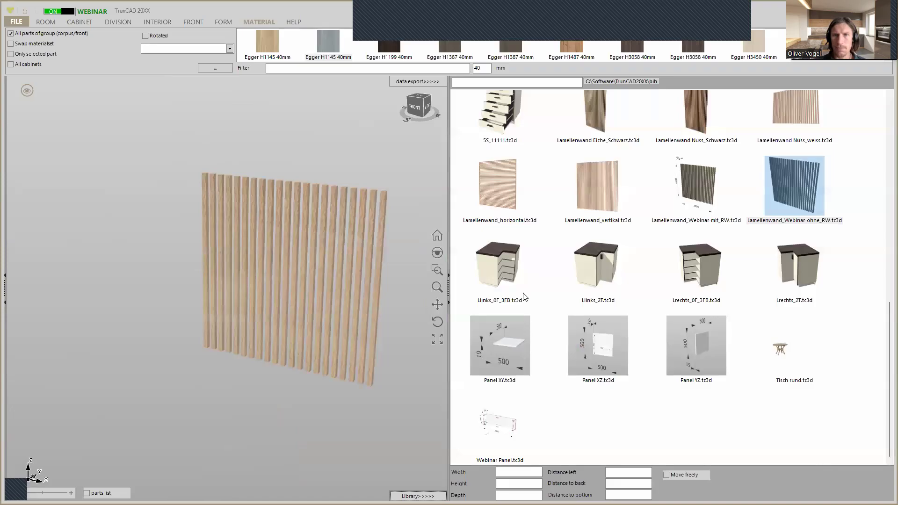
middle_drag(360, 281, 320, 304)
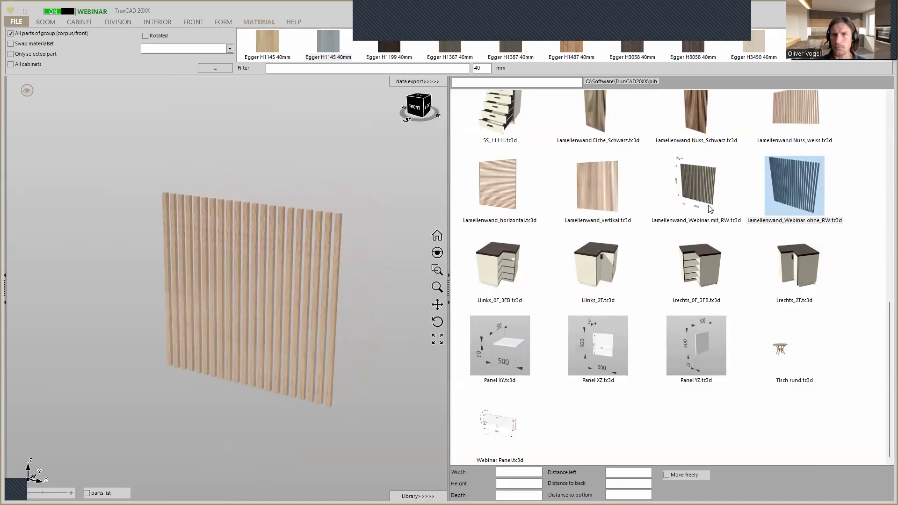
scroll(711, 209, up, 3)
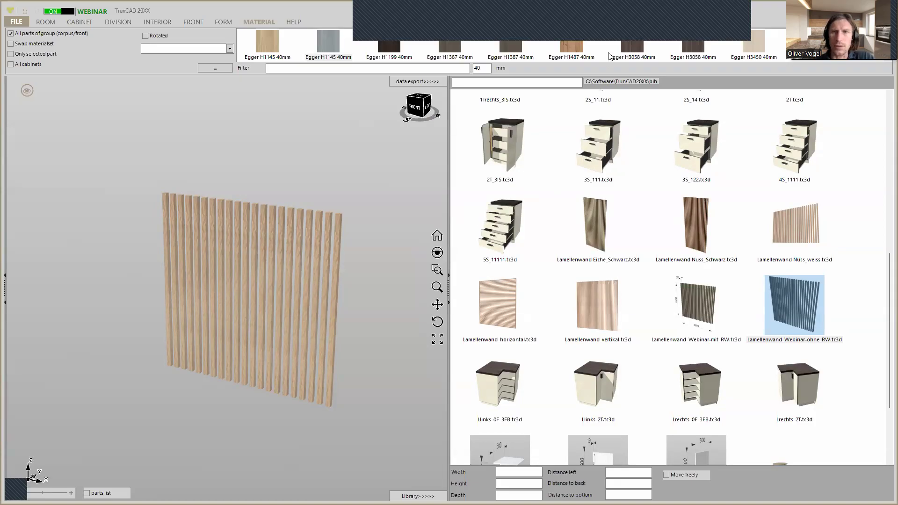
Apply the Egger H3450 40mm material to all slats of the wall
drag(755, 42, 342, 234)
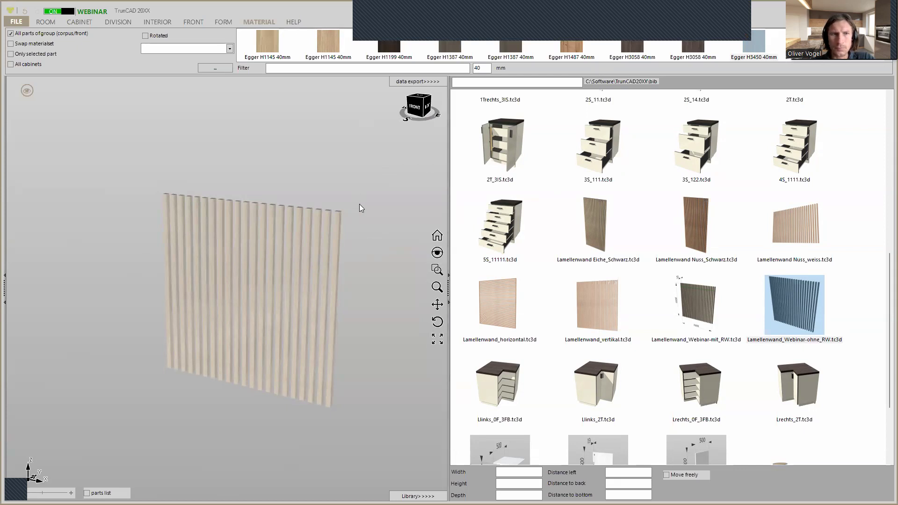
mouse_move(355, 211)
mouse_down()
mouse_move(358, 187)
mouse_move(373, 189)
mouse_move(355, 200)
mouse_move(363, 211)
mouse_move(386, 187)
mouse_move(361, 212)
mouse_move(356, 204)
mouse_up()
scroll(318, 248, up, 5)
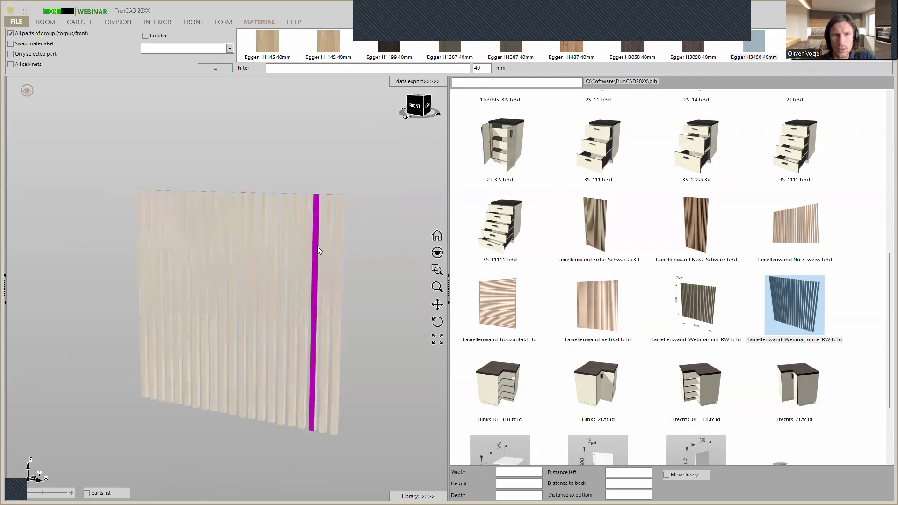
drag(315, 233, 355, 183)
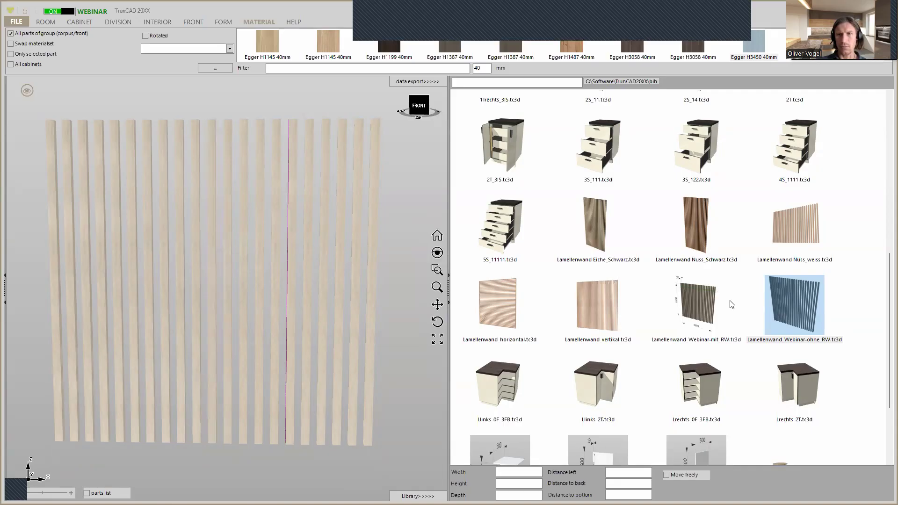
middle_drag(389, 240, 380, 246)
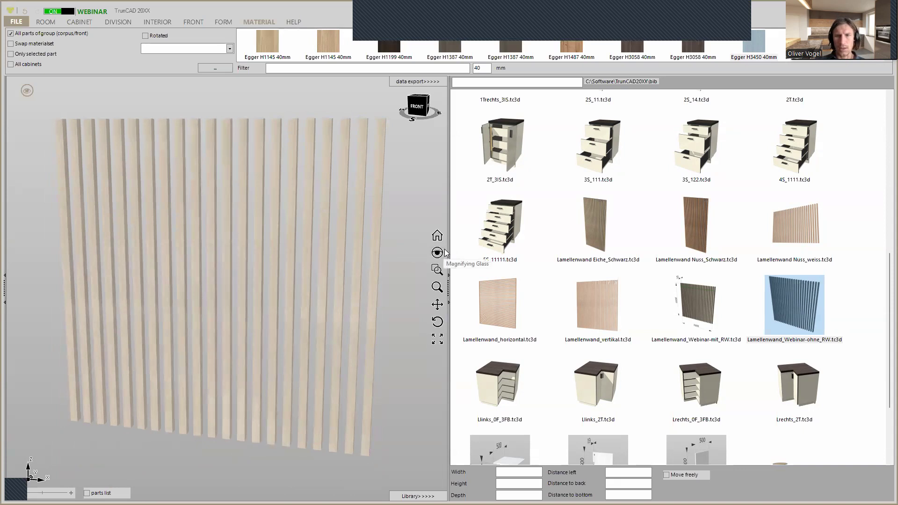
Save the slatted wall as a single cabinet named "Webinar Wall pannels" in the Bib folder
click(22, 21)
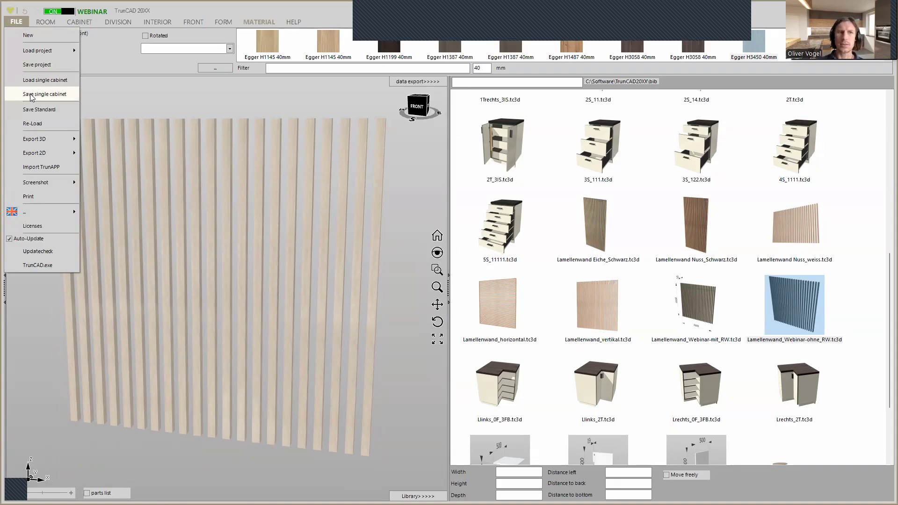
click(31, 95)
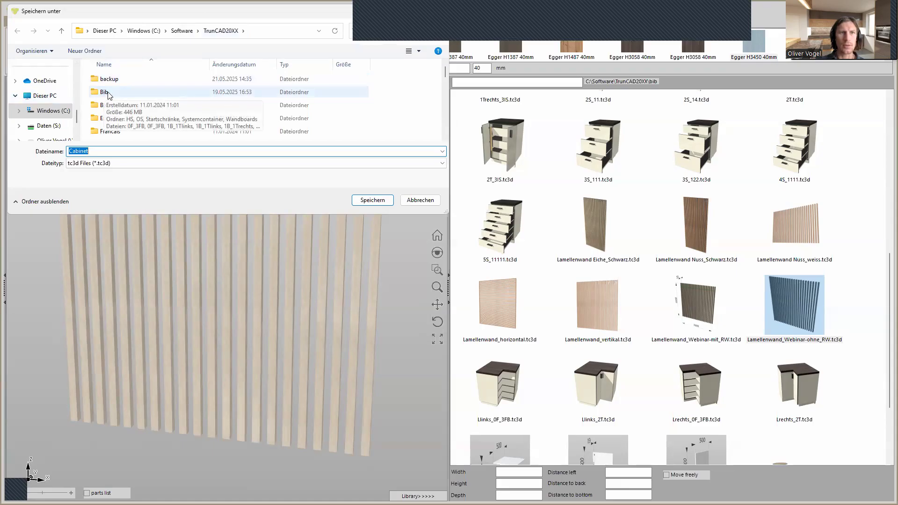
double_click(107, 93)
double_click(92, 167)
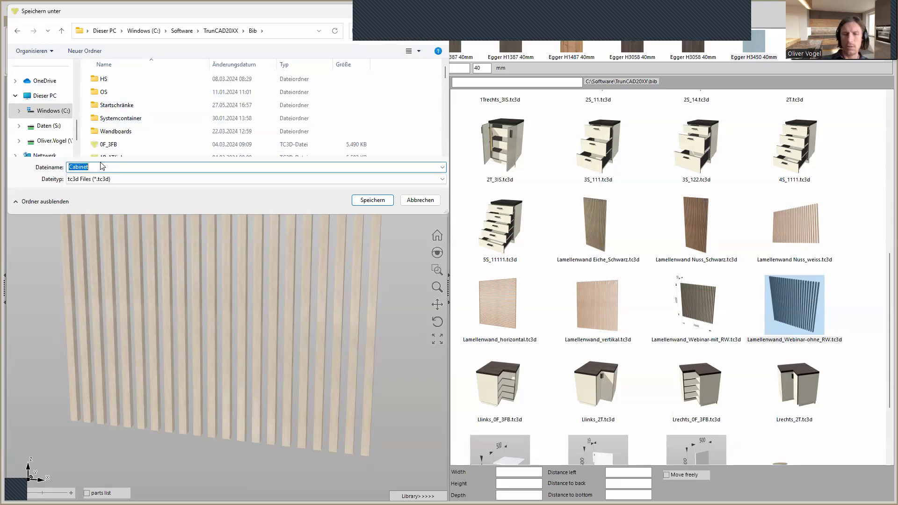
text(Webinar)
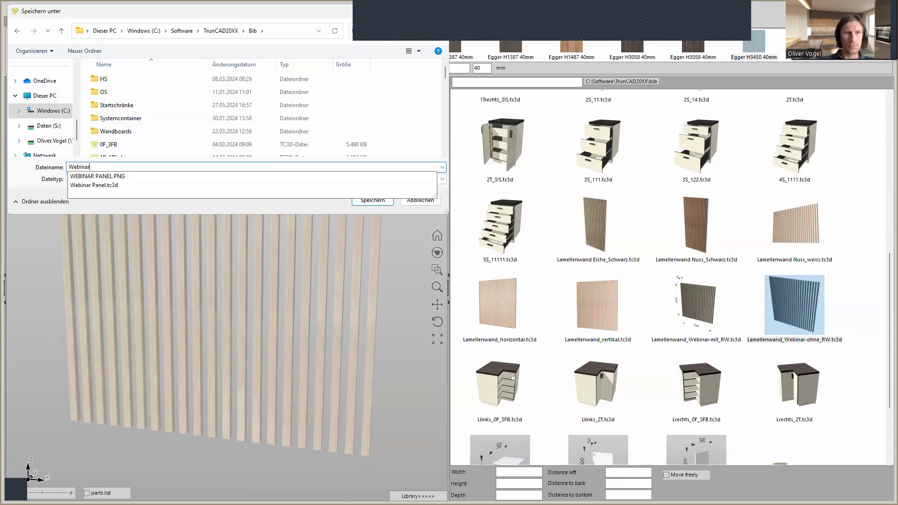
text( W)
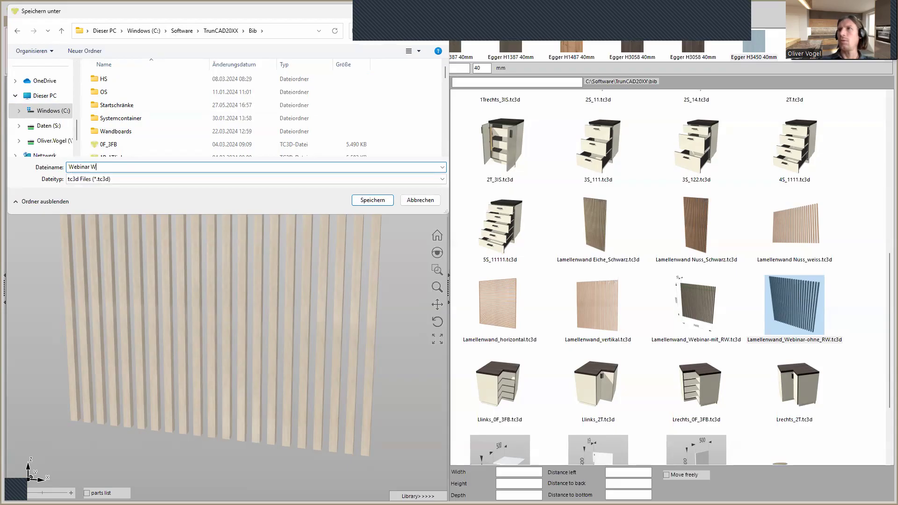
text(all pannels)
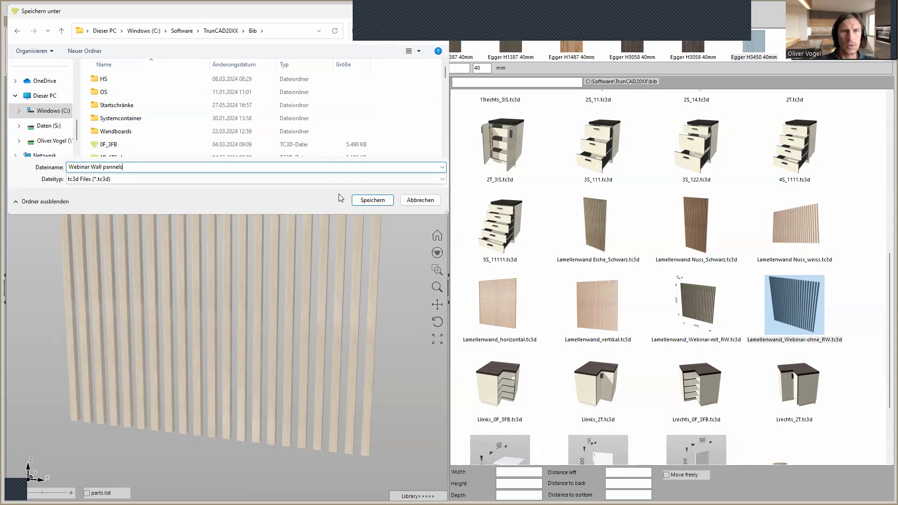
click(366, 201)
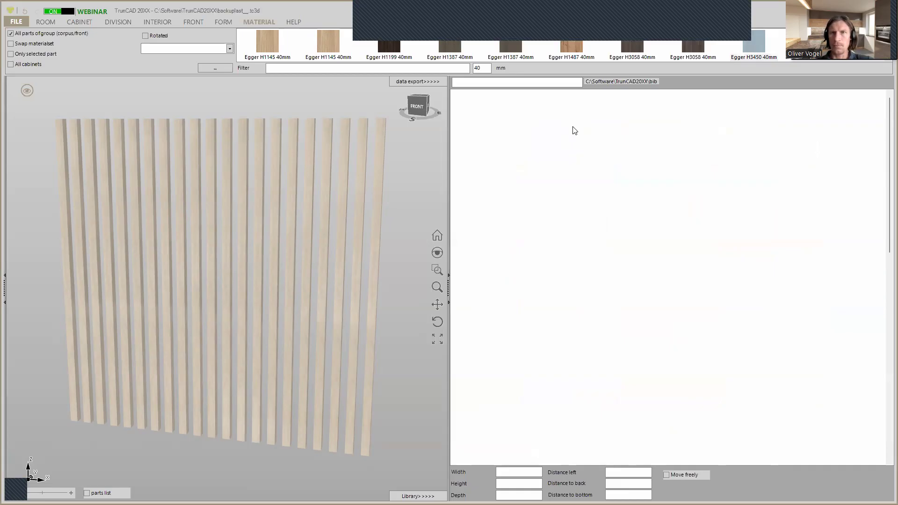
Locate the saved Webinar Wall pannels entry in the library and close the library
scroll(650, 185, down, 10)
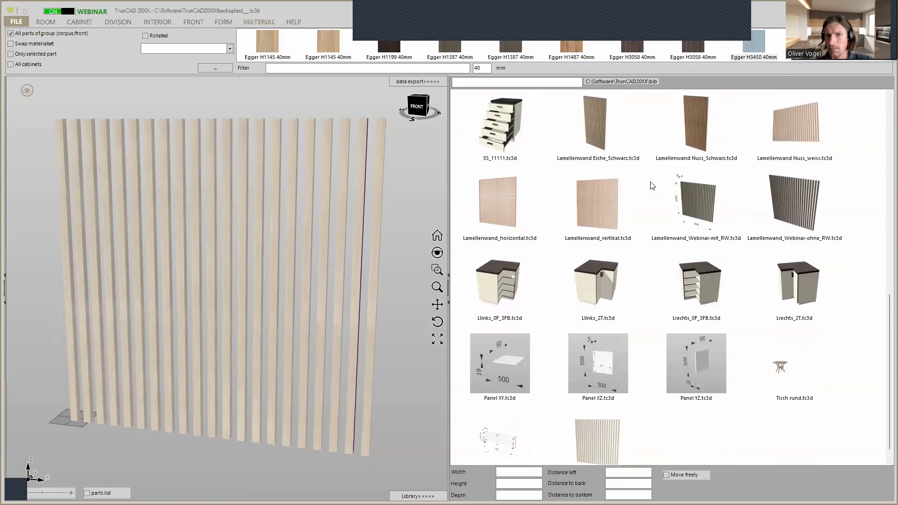
scroll(653, 186, down, 1)
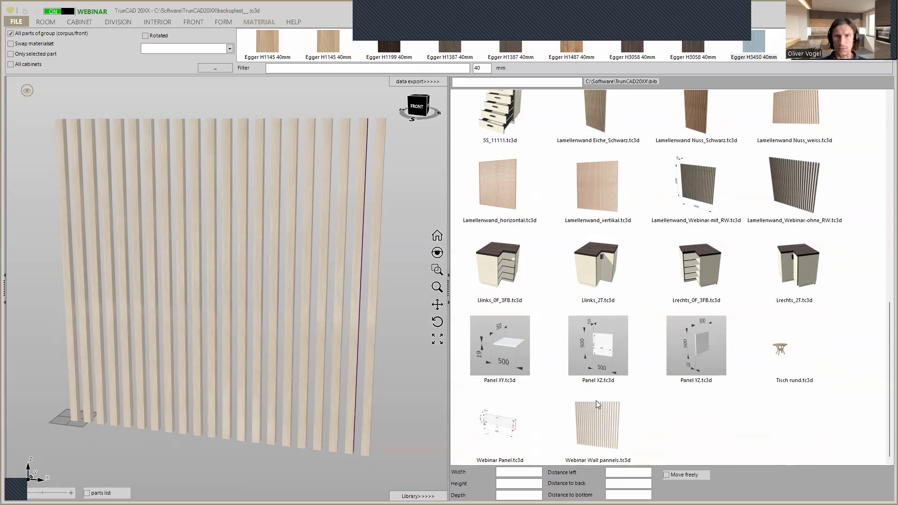
click(418, 496)
Show the selection markers and dimensions of the slatted wall again
middle_drag(433, 257, 426, 275)
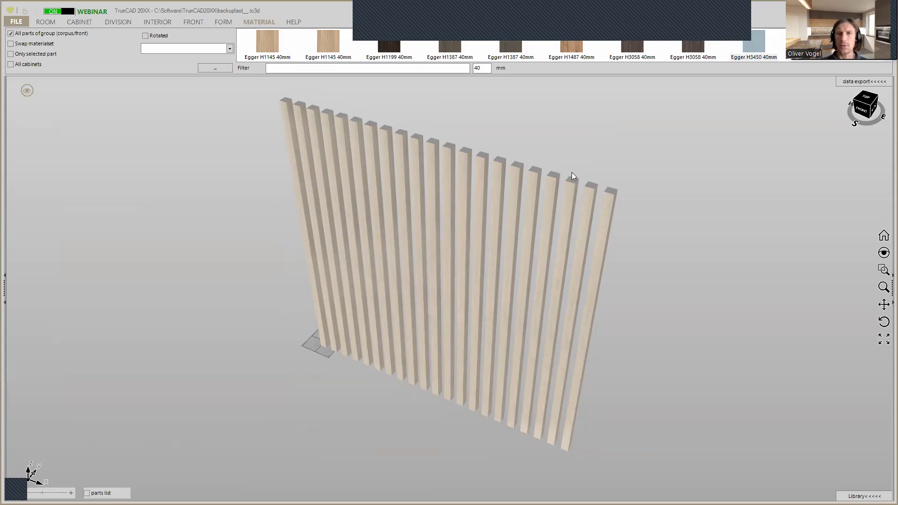
scroll(599, 169, up, 3)
scroll(599, 170, down, 4)
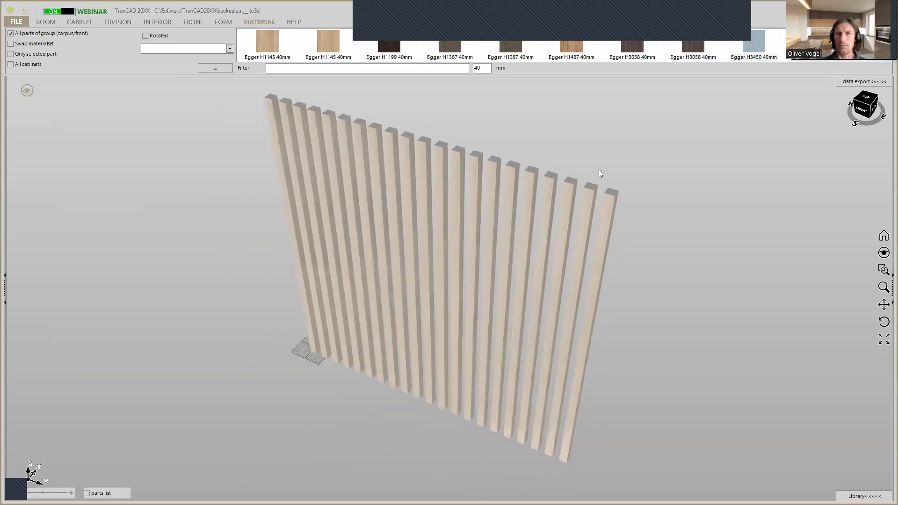
middle_drag(599, 169, 606, 158)
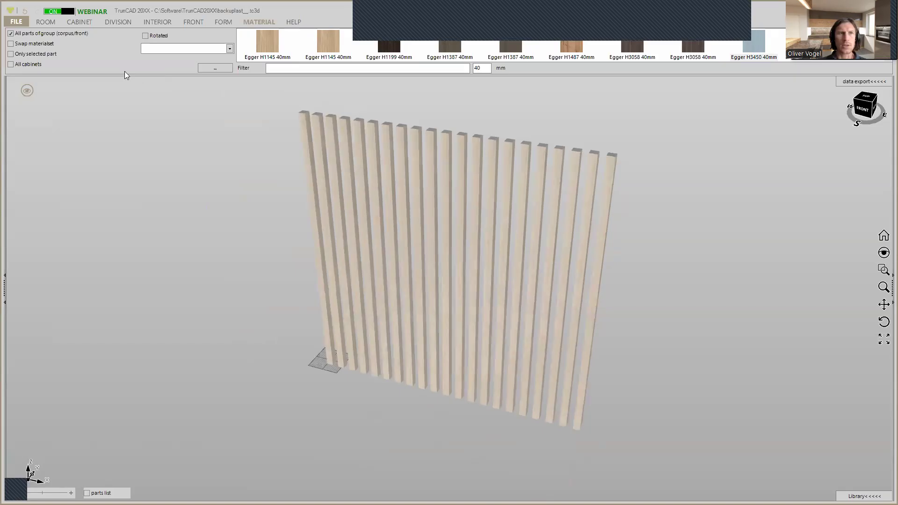
click(27, 91)
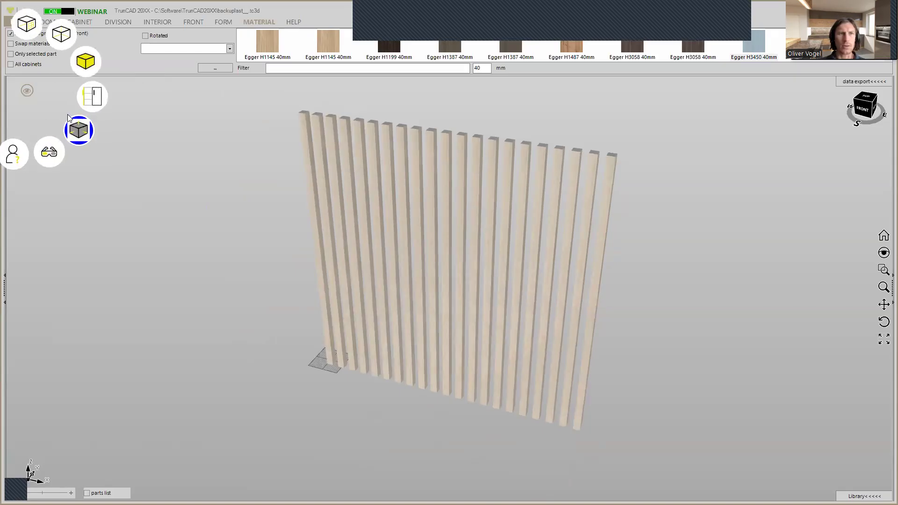
click(78, 130)
click(78, 130)
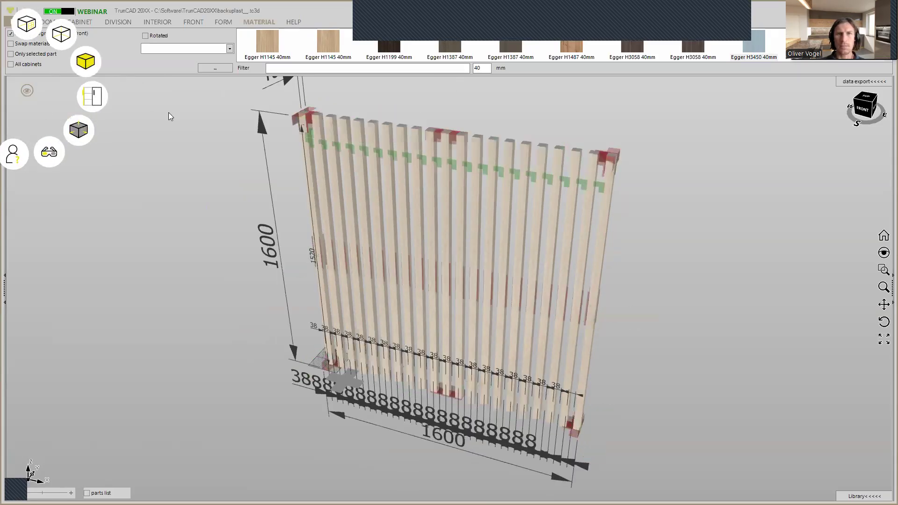
scroll(471, 108, down, 4)
middle_drag(471, 108, 412, 161)
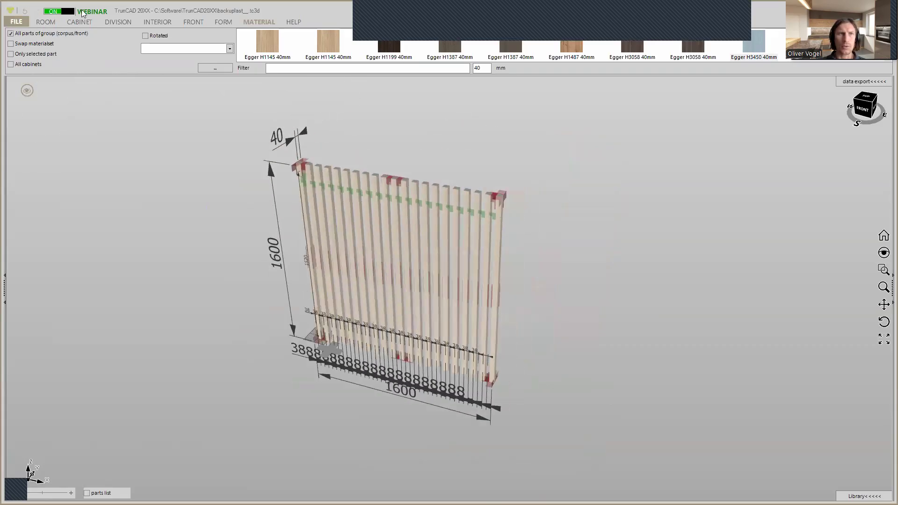
Add a back of type Flat to the slatted wall and inspect it from the rear
click(82, 22)
click(93, 41)
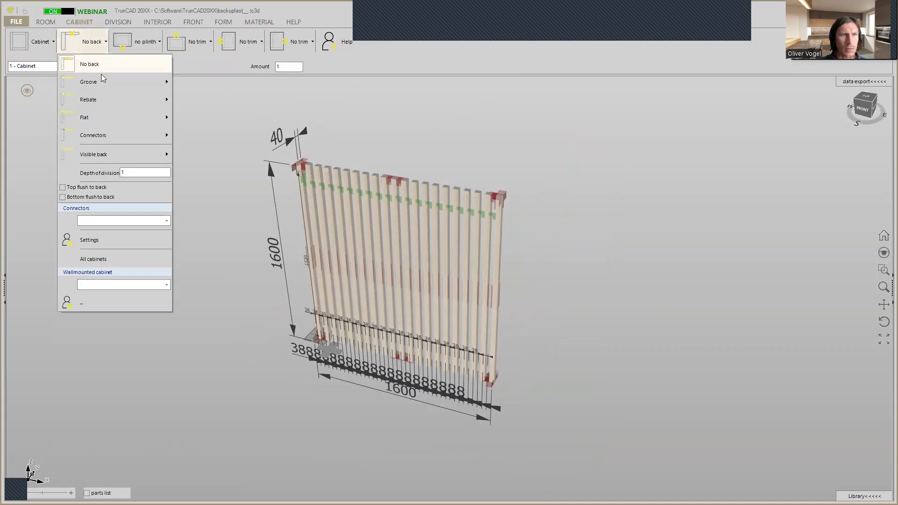
mouse_move(116, 119)
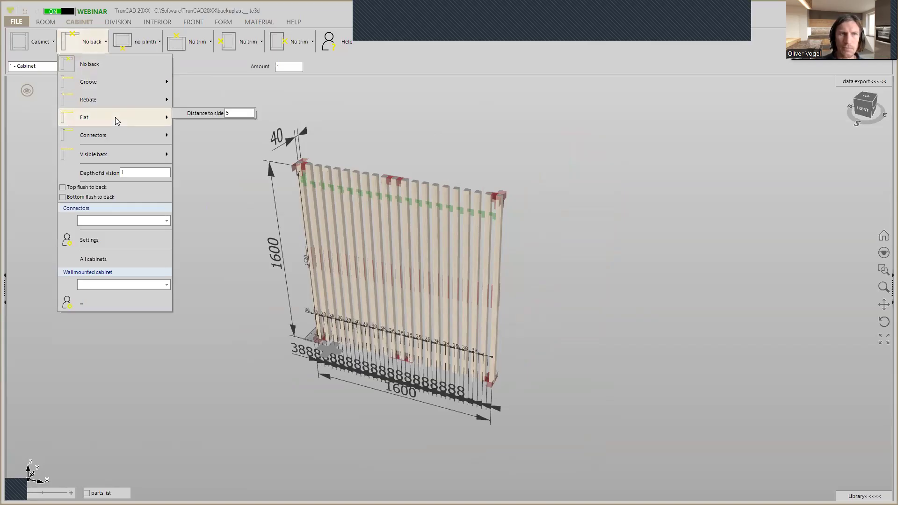
click(114, 117)
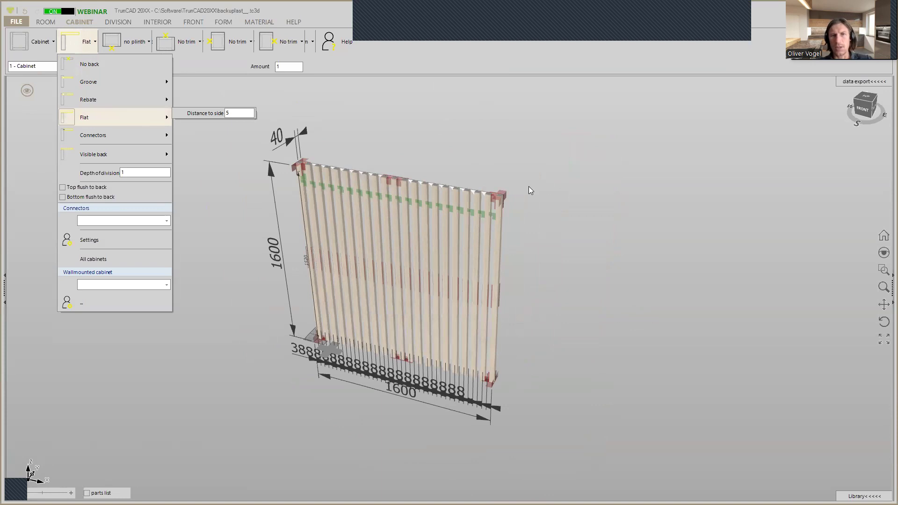
scroll(468, 192, up, 4)
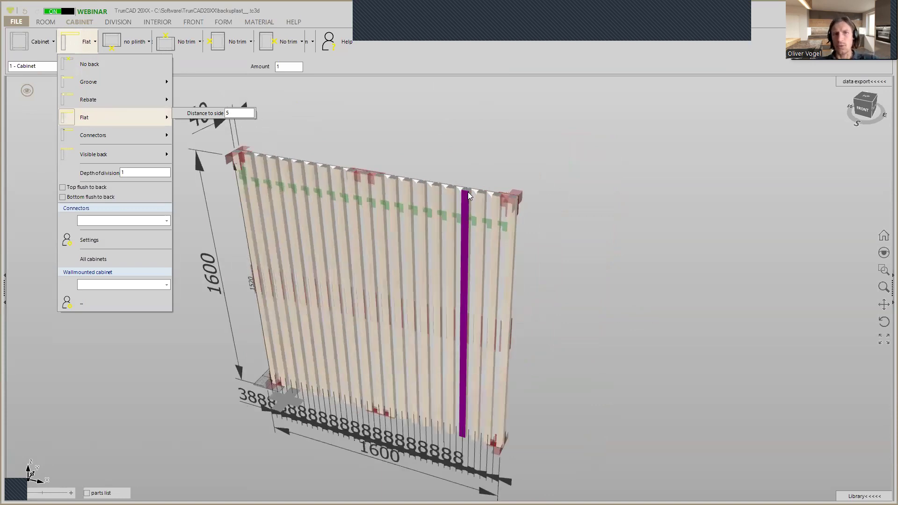
middle_drag(484, 154, 354, 151)
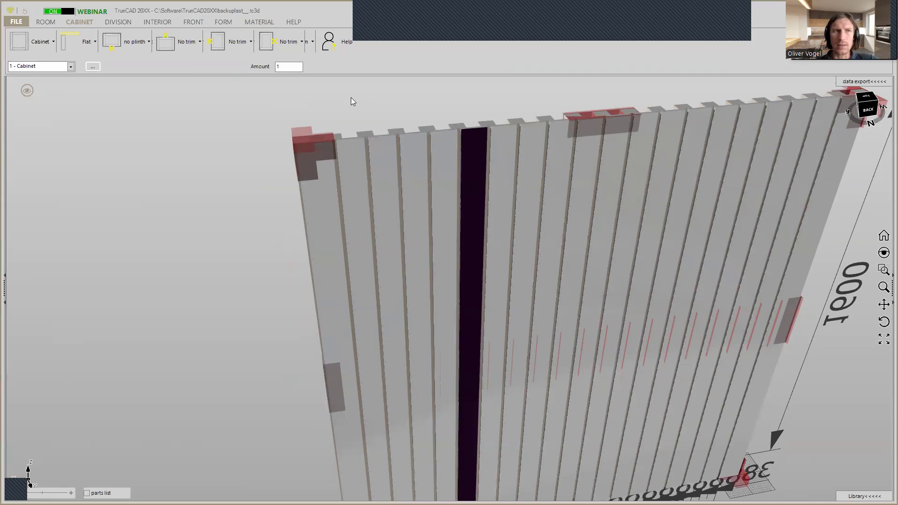
Set the back's depth of division to 0 so that it forms one continuous panel
click(92, 44)
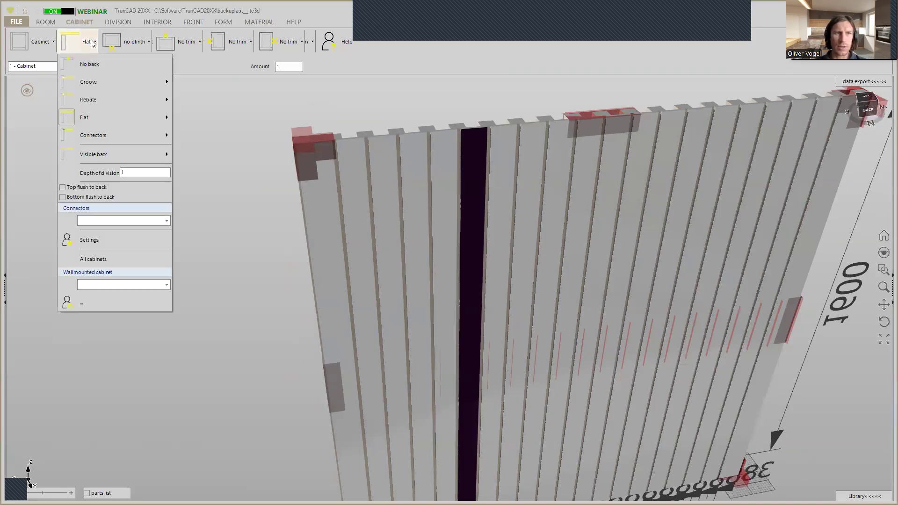
double_click(124, 173)
text(0)
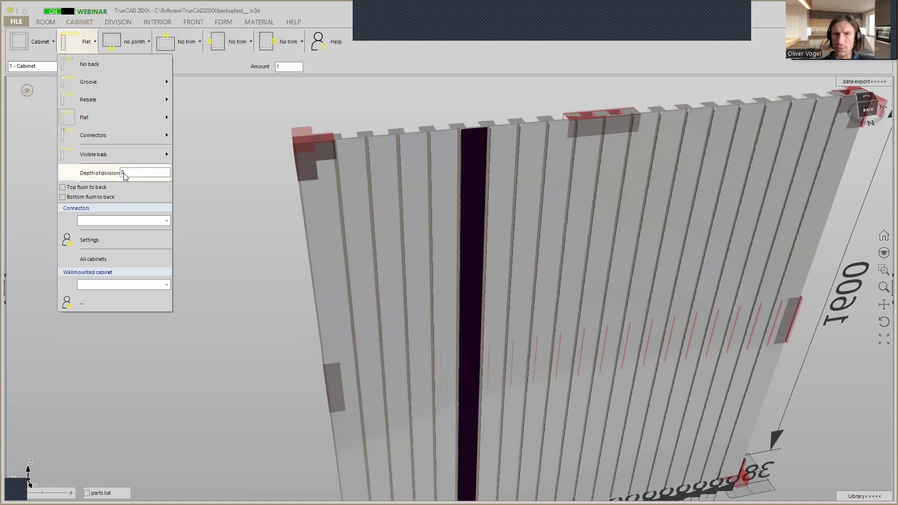
key(Return)
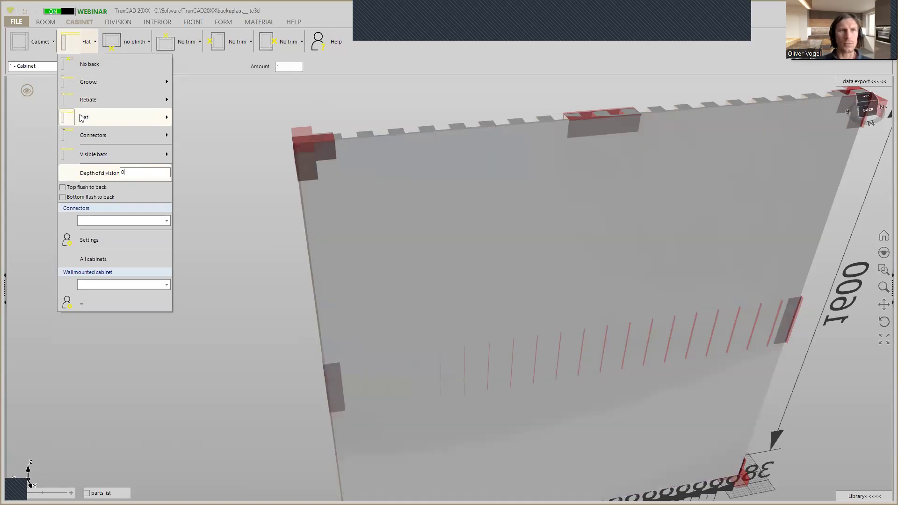
Set the flat back's distance to side to 0 so that it runs flush with the outer slats
mouse_move(82, 118)
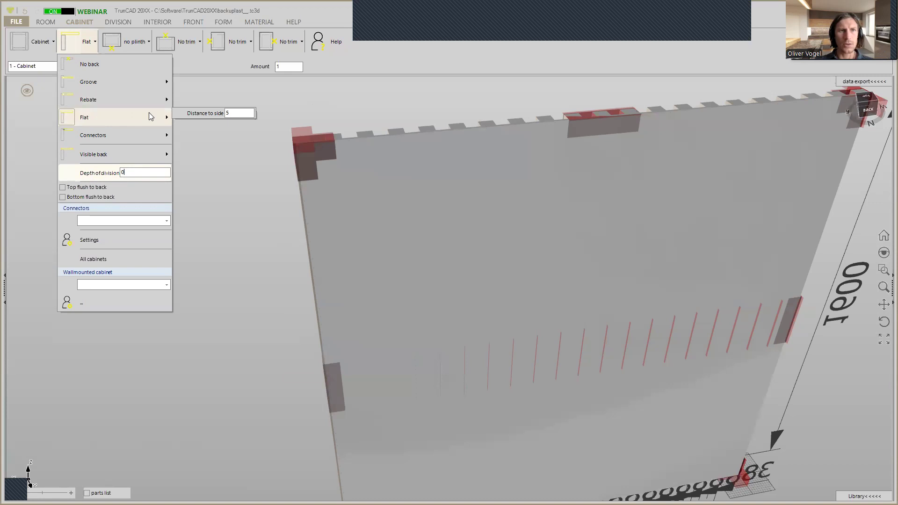
scroll(293, 143, up, 5)
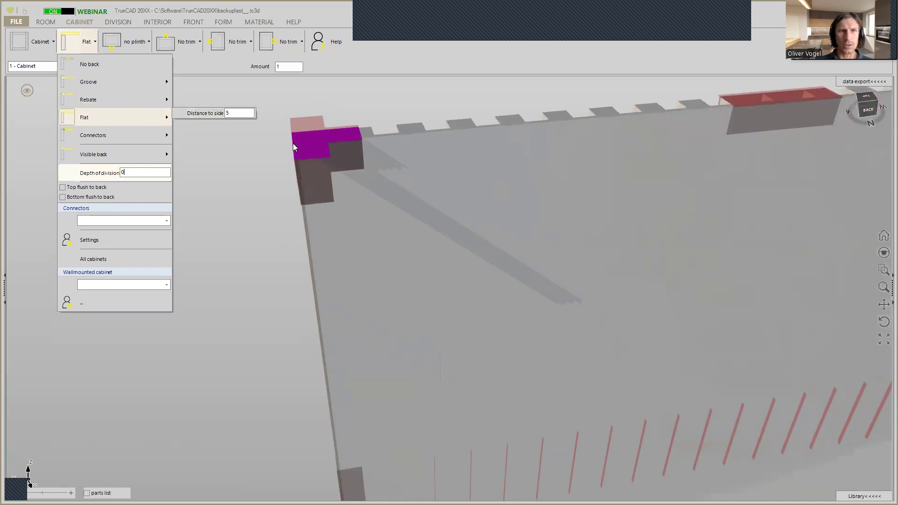
double_click(234, 112)
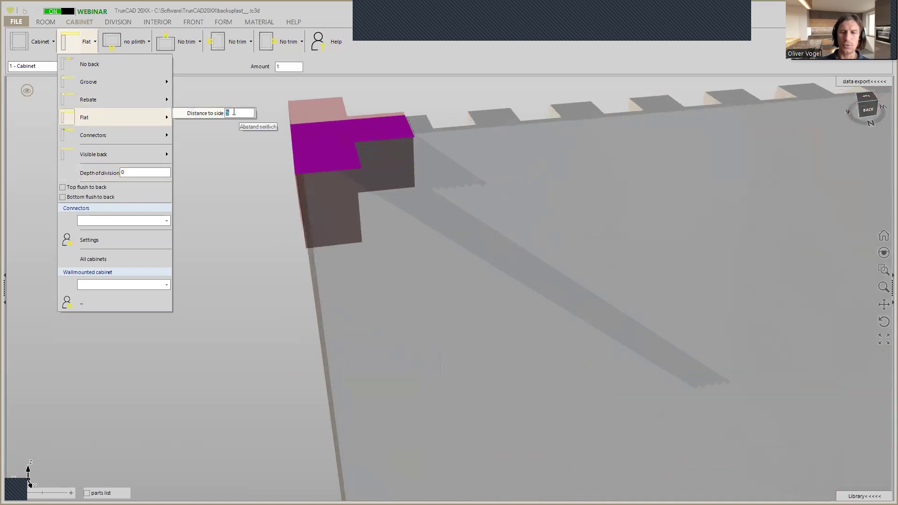
text(0)
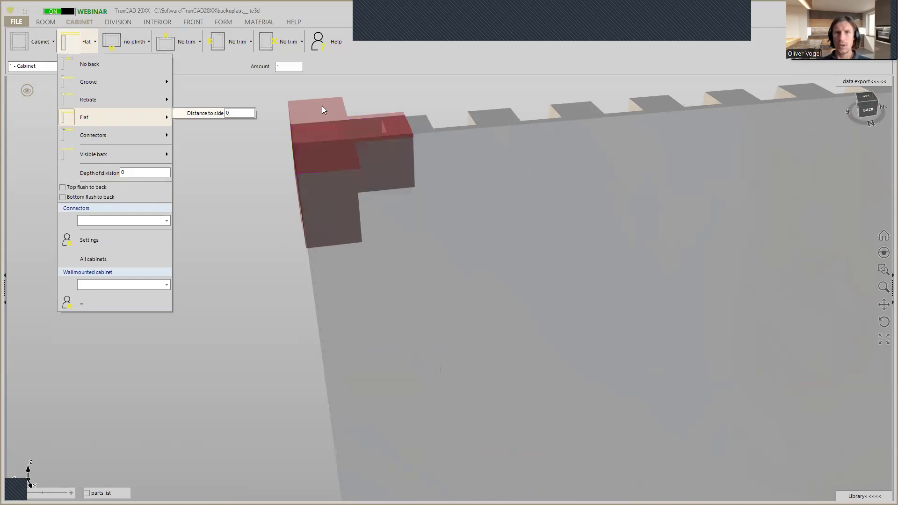
scroll(489, 132, down, 3)
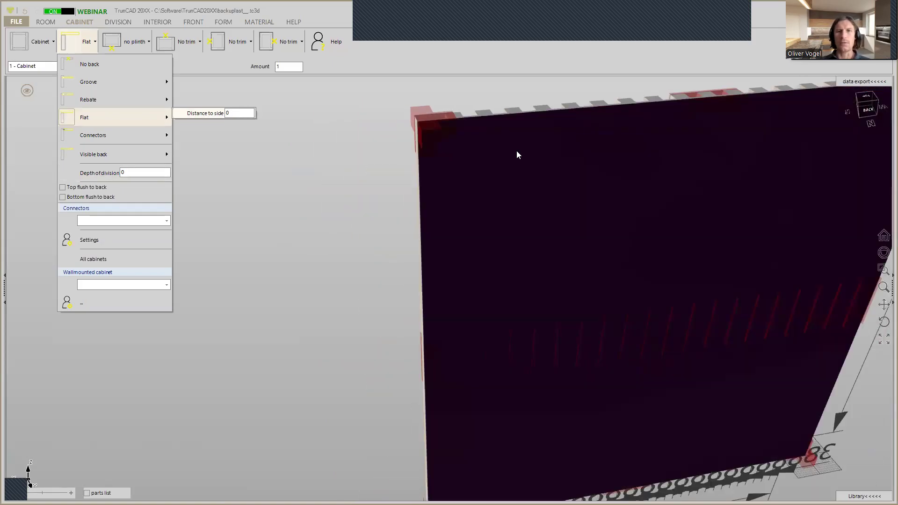
mouse_move(482, 95)
middle_down()
mouse_move(568, 105)
mouse_move(641, 96)
mouse_move(496, 89)
middle_up()
middle_drag(461, 94, 379, 161)
scroll(480, 100, down, 3)
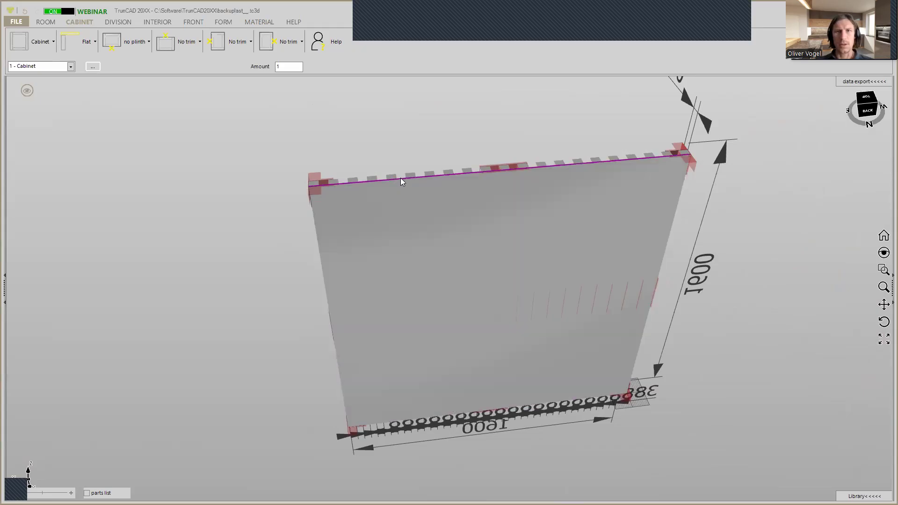
Filter the materials to 25 mm thickness and apply Egger H1199 25mm to the flat back of the slatted wall
middle_drag(630, 147, 637, 231)
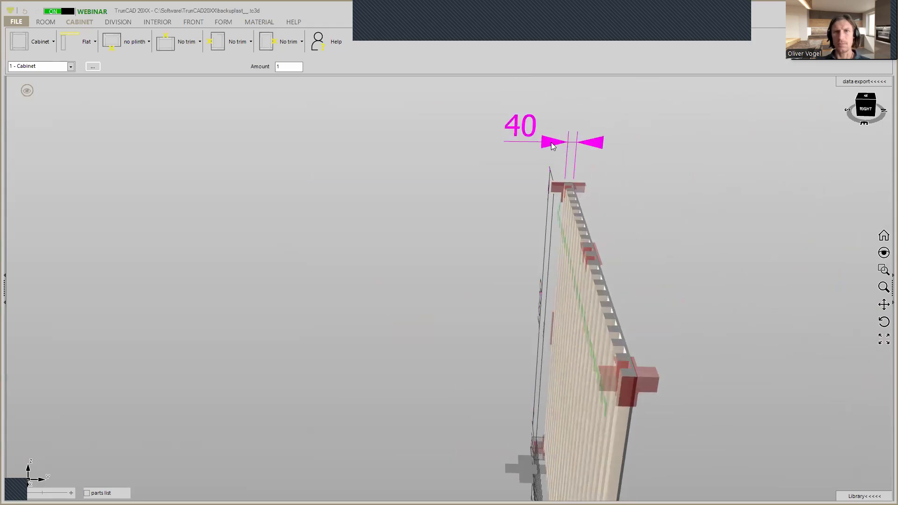
click(251, 23)
double_click(484, 68)
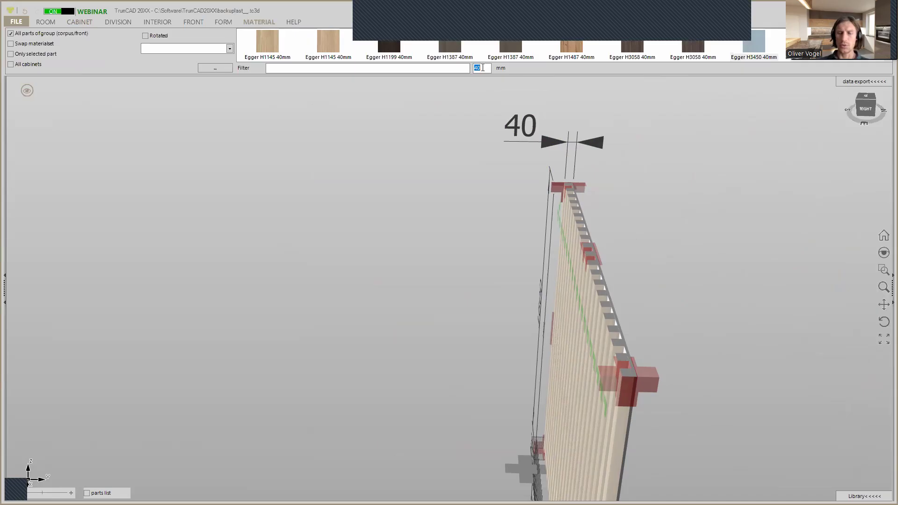
text(25)
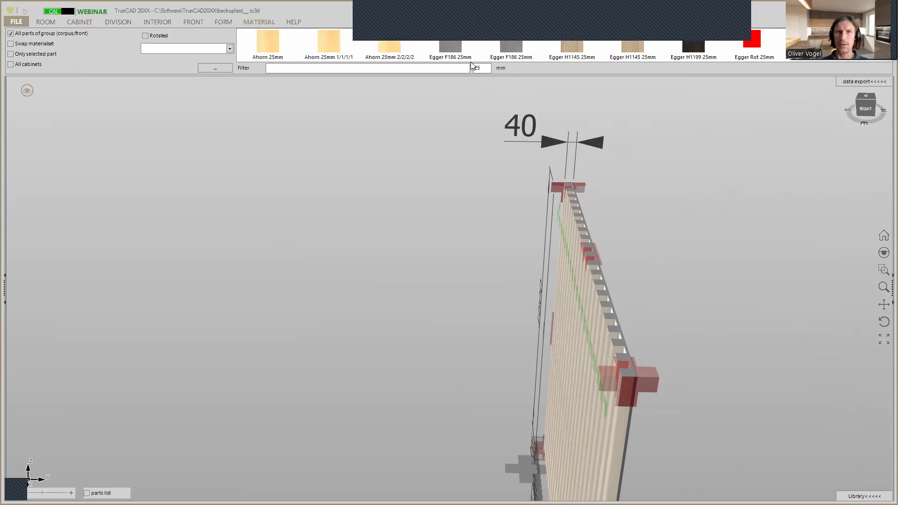
middle_drag(648, 203, 603, 198)
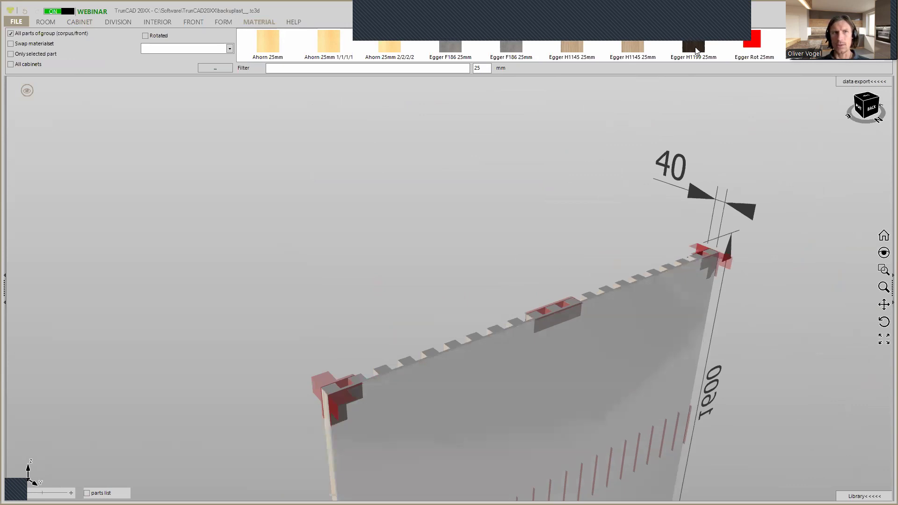
drag(694, 54, 682, 147)
drag(677, 313, 676, 313)
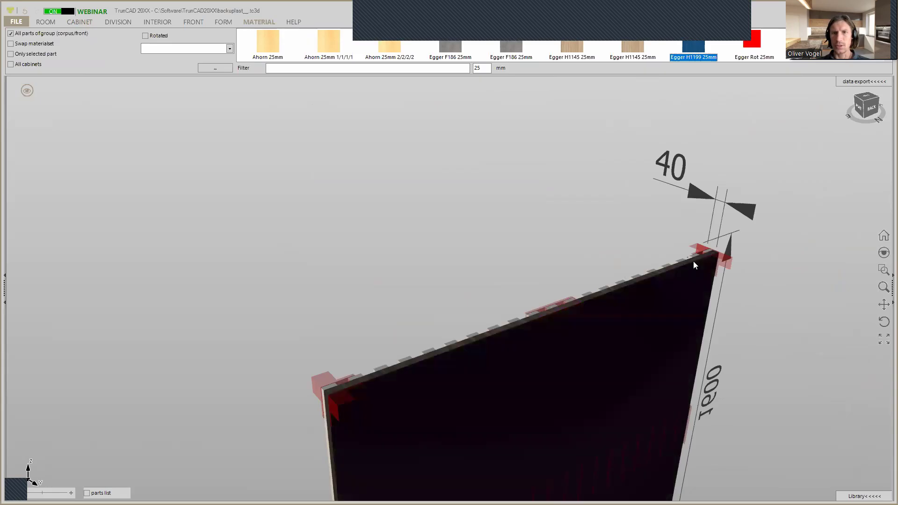
Set the overall depth of the slatted wall to 50 mm
scroll(696, 262, up, 2)
scroll(696, 259, up, 3)
middle_drag(654, 259, 717, 259)
scroll(620, 266, down, 3)
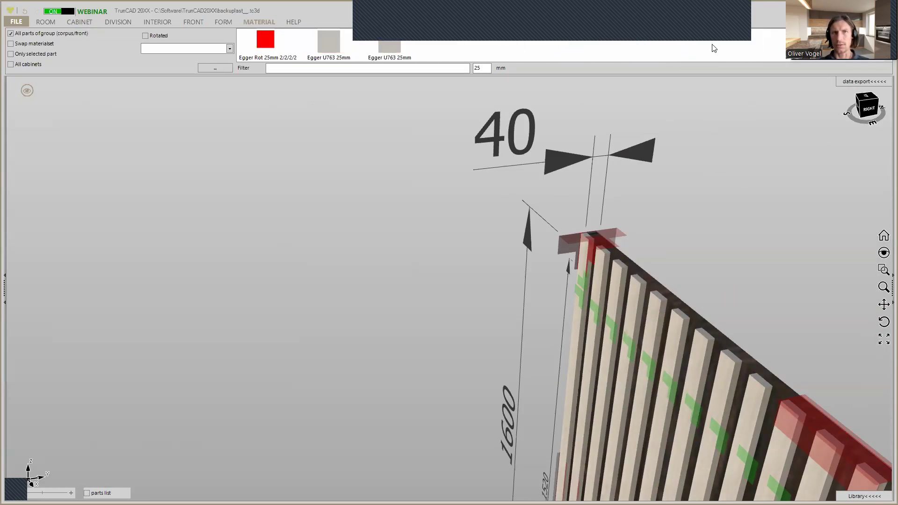
click(561, 161)
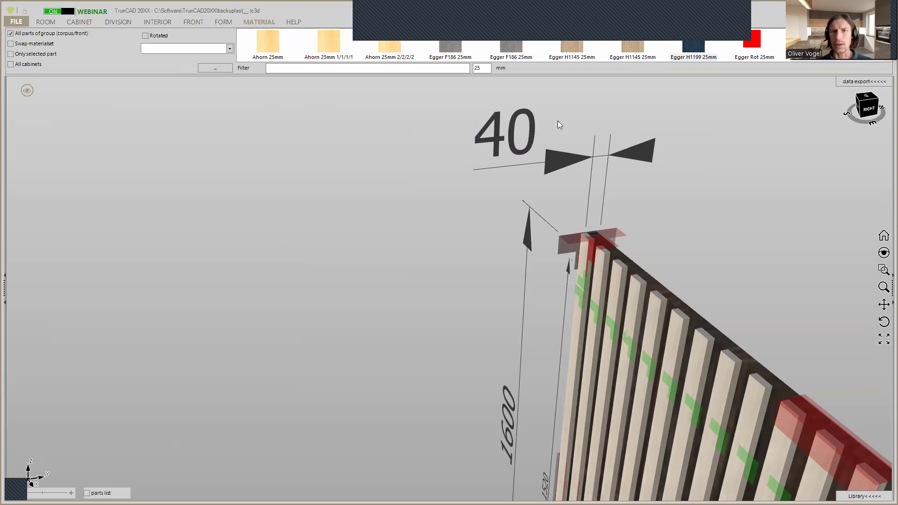
mouse_move(715, 199)
middle_down()
mouse_move(725, 202)
mouse_move(716, 200)
middle_up()
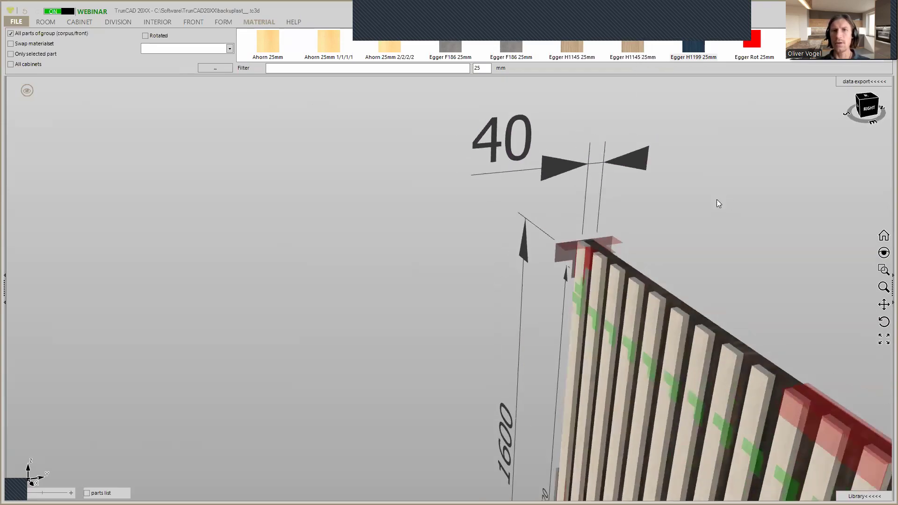
click(563, 172)
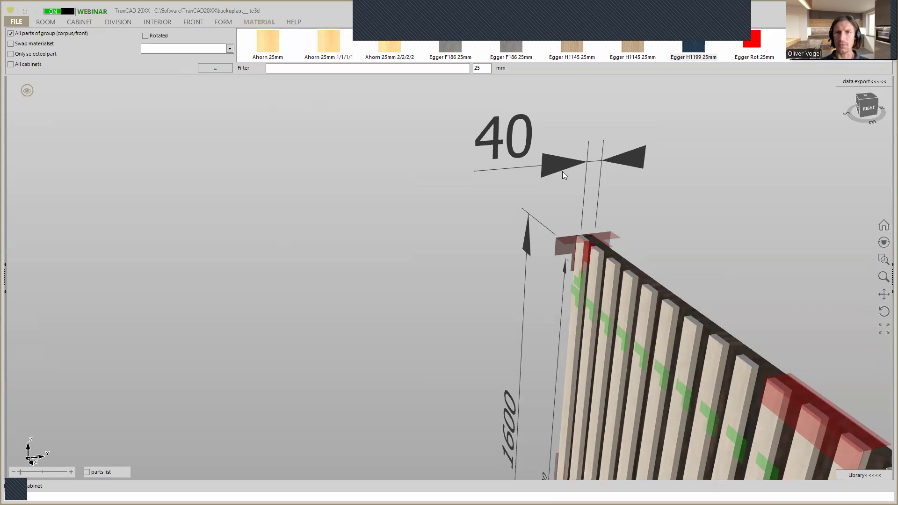
text(50)
key(Return)
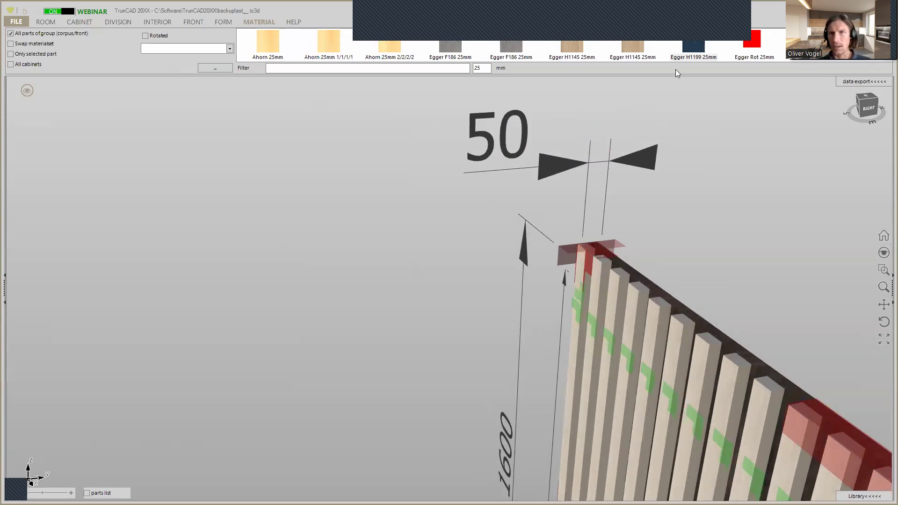
Apply the Egger H1145 25mm material to the slats and check the look from the front
drag(634, 48, 578, 299)
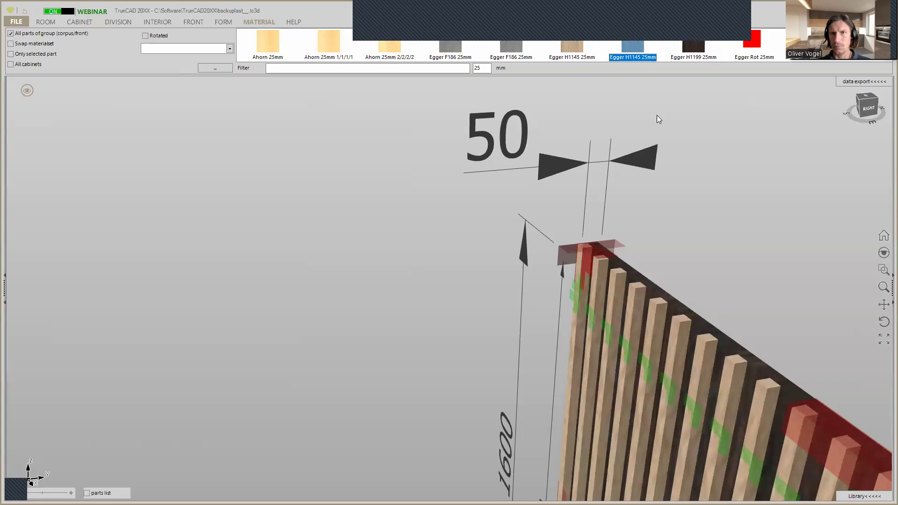
scroll(664, 245, down, 1)
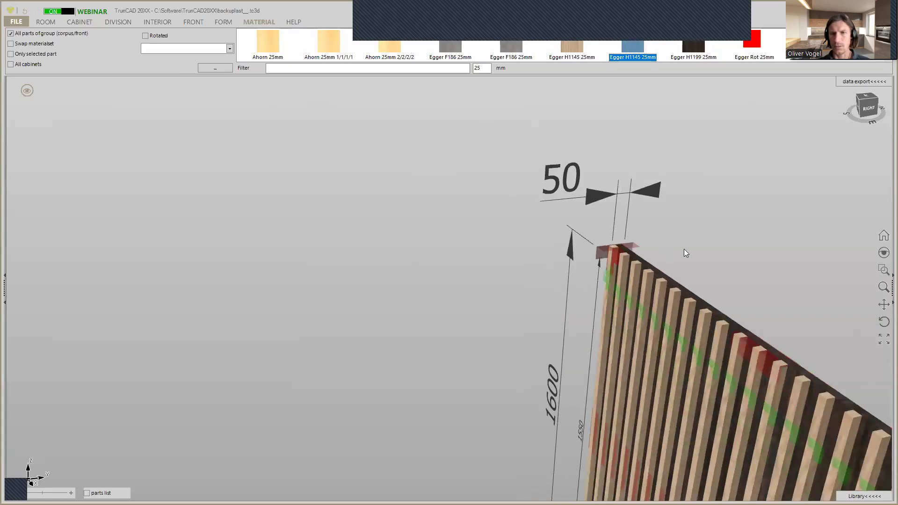
scroll(640, 245, up, 2)
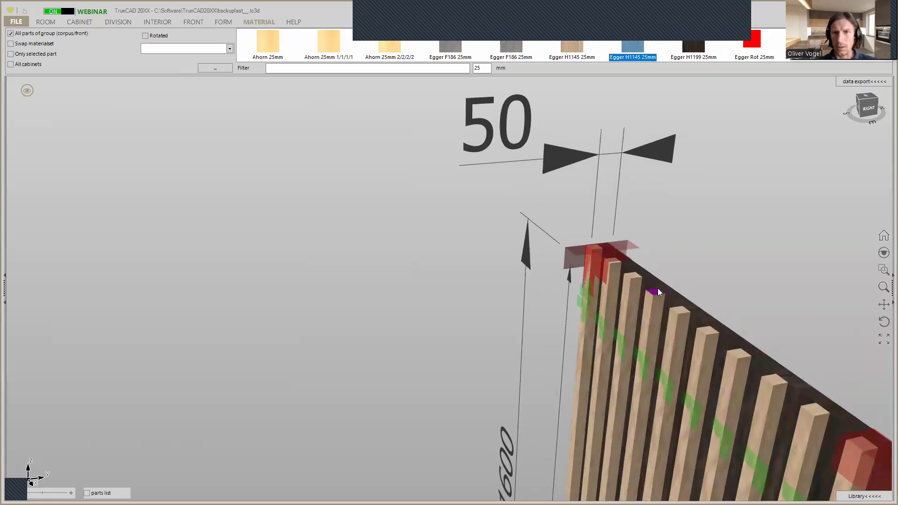
Measure the outer slat's top face between opposite corners and the wall's overall depth from the back panel to the slat front
scroll(657, 291, up, 3)
middle_drag(684, 266, 751, 362)
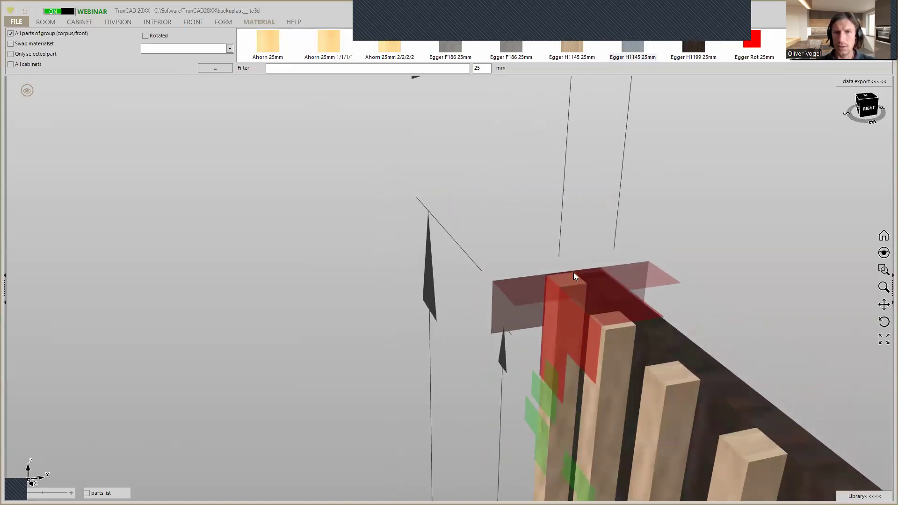
scroll(557, 265, up, 2)
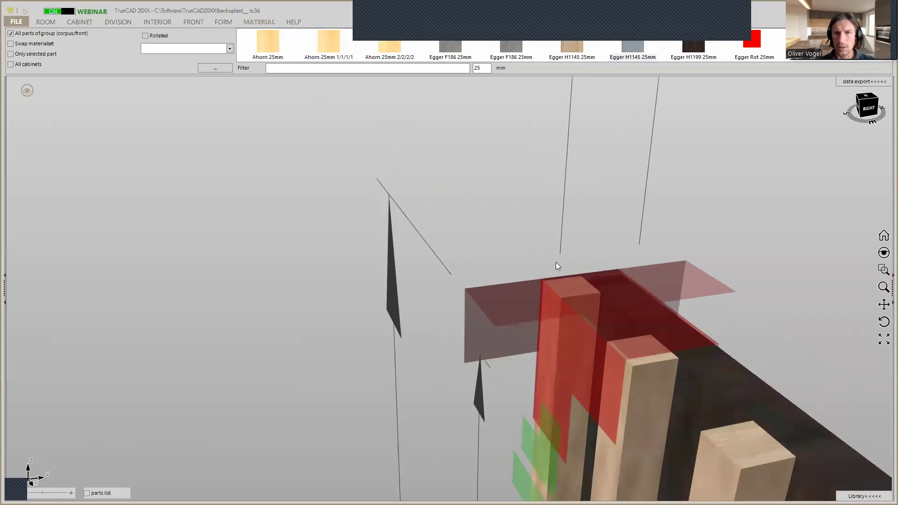
click(561, 300)
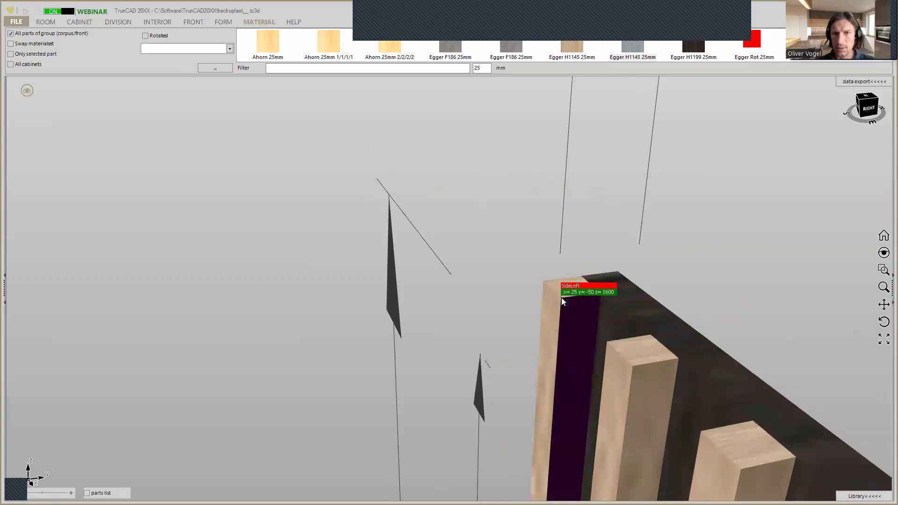
click(580, 279)
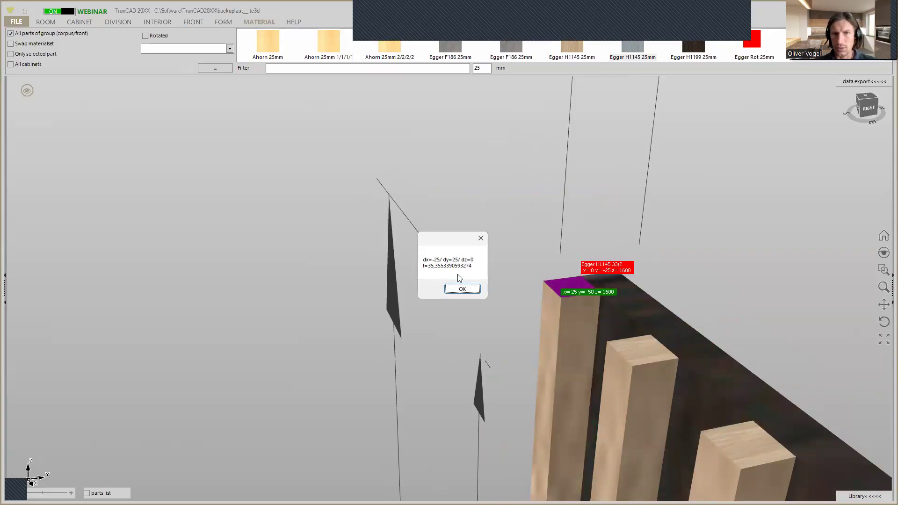
click(462, 289)
click(616, 274)
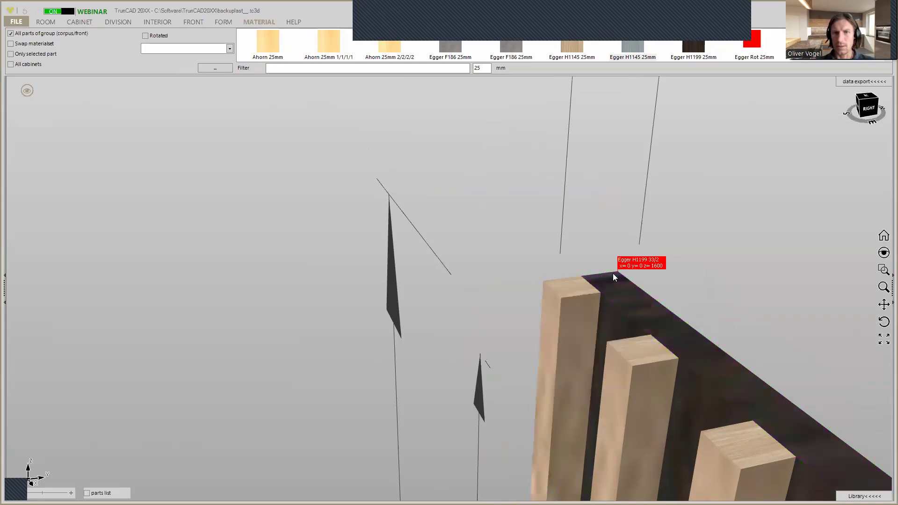
click(544, 283)
click(477, 288)
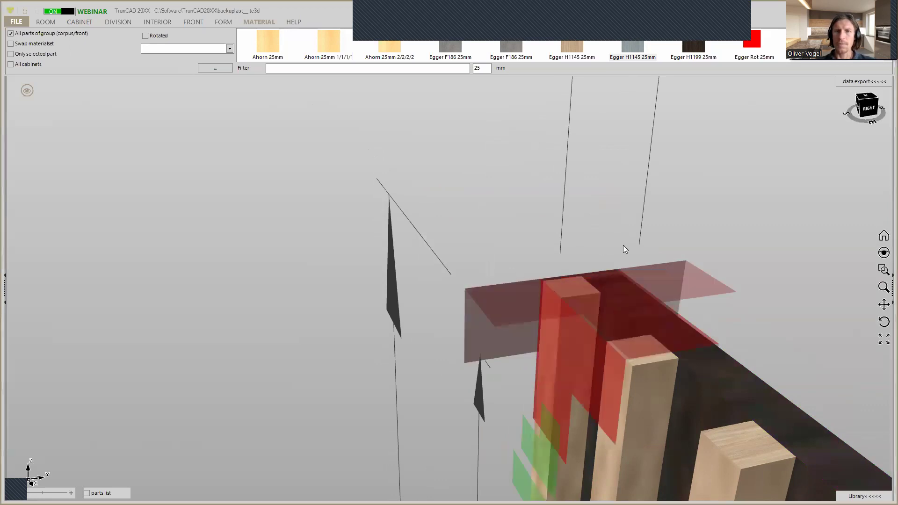
Resize the slatted wall to a height of 1200 mm and a width of 1800 mm
scroll(624, 245, down, 10)
middle_drag(632, 242, 573, 184)
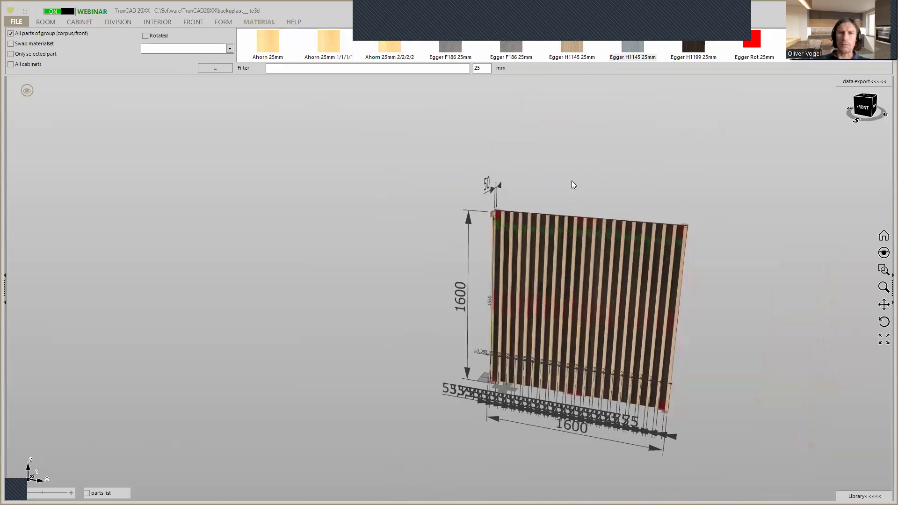
click(468, 221)
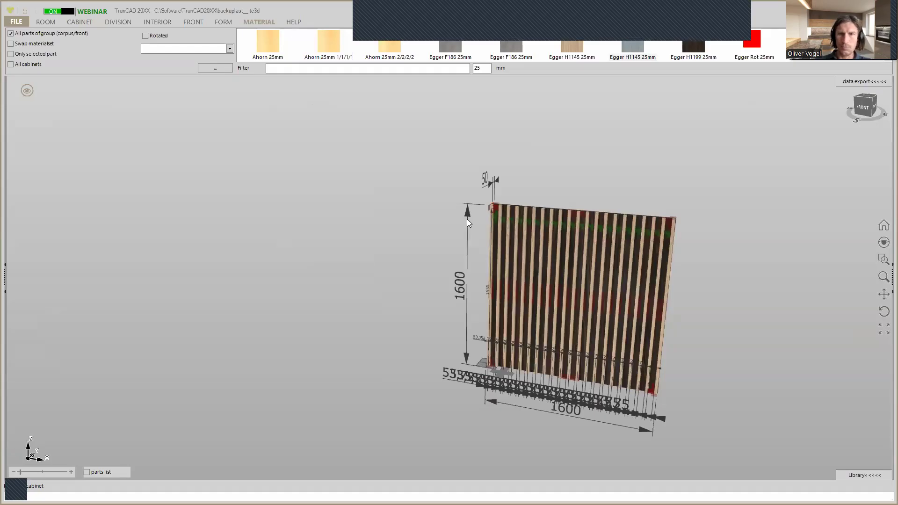
key(Return)
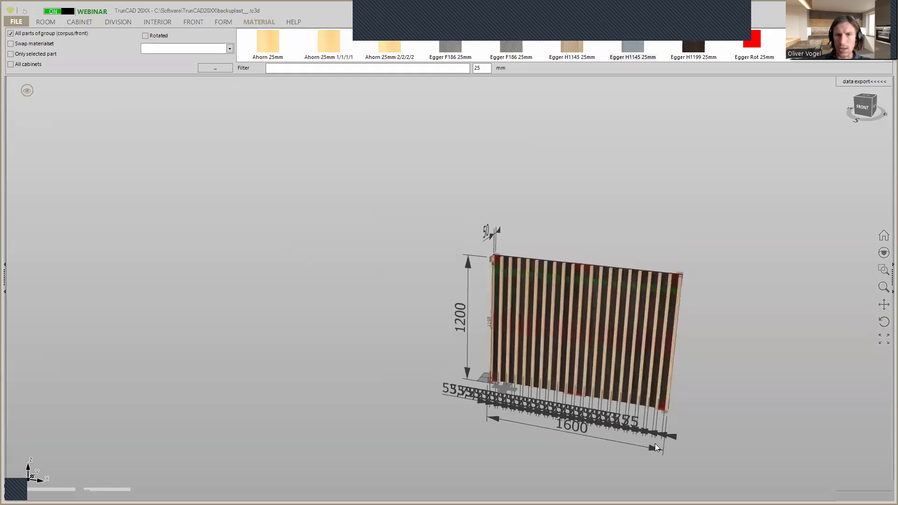
click(656, 449)
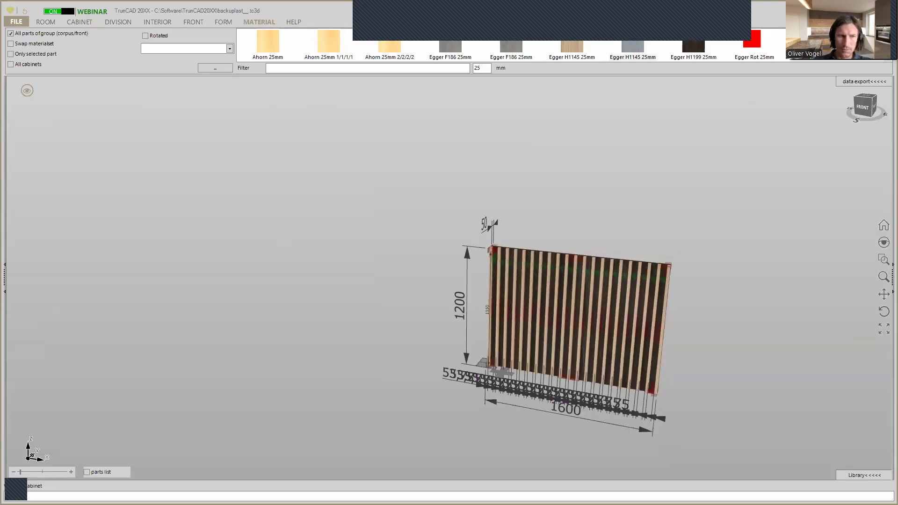
key(Return)
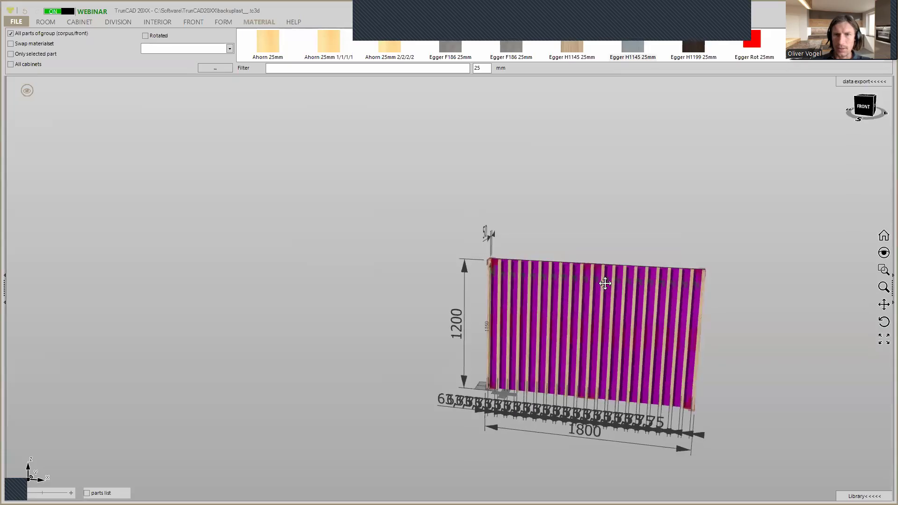
Add more vertical slats to the wall one at a time until the gaps between them narrow to about 28.8 mm
scroll(530, 274, up, 3)
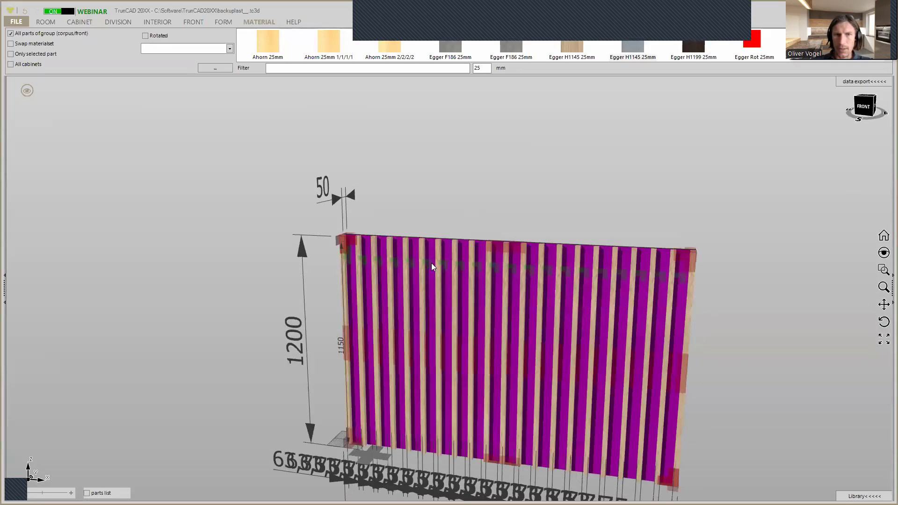
right_click(346, 252)
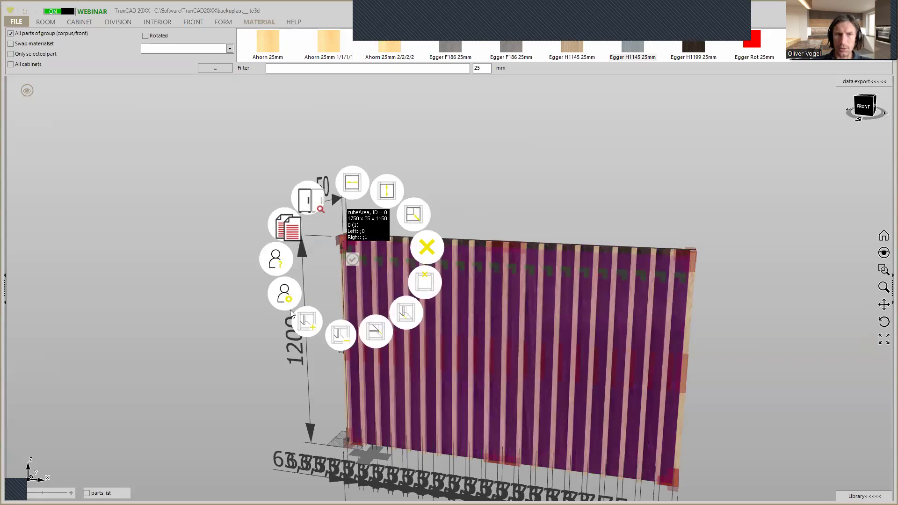
click(307, 323)
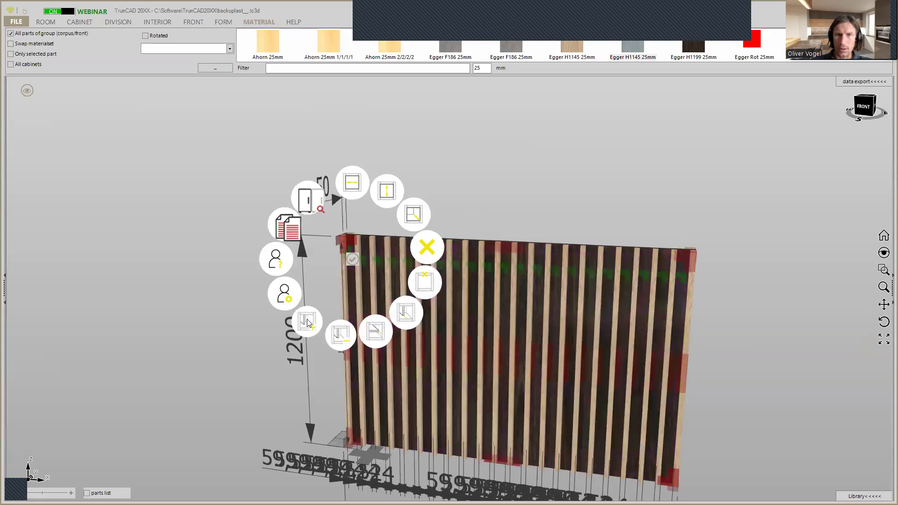
click(308, 323)
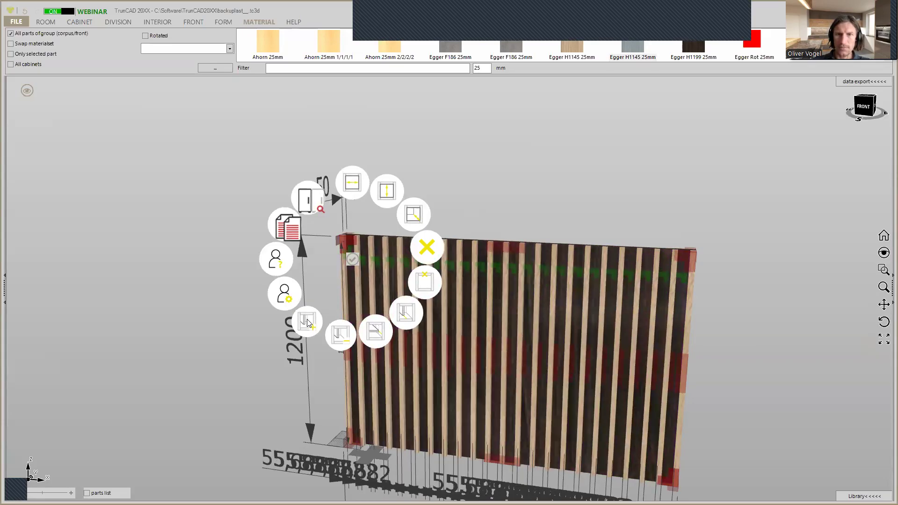
click(308, 323)
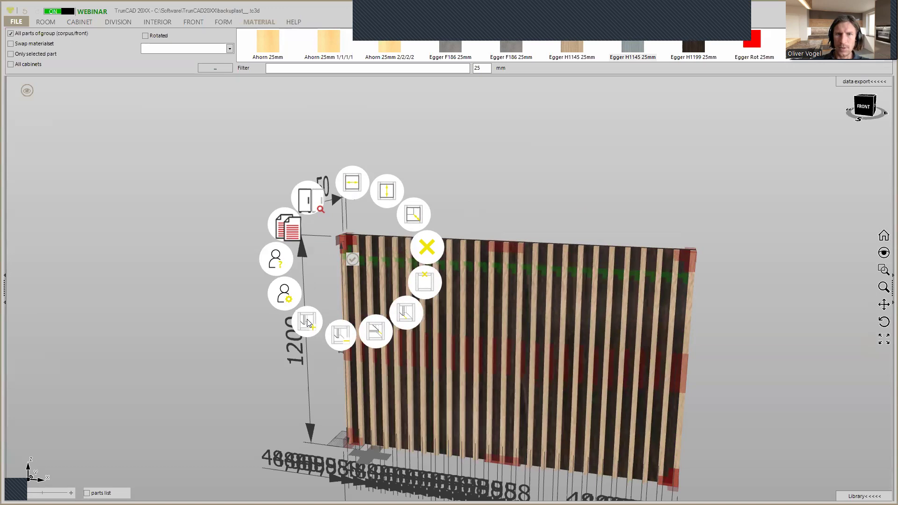
click(307, 322)
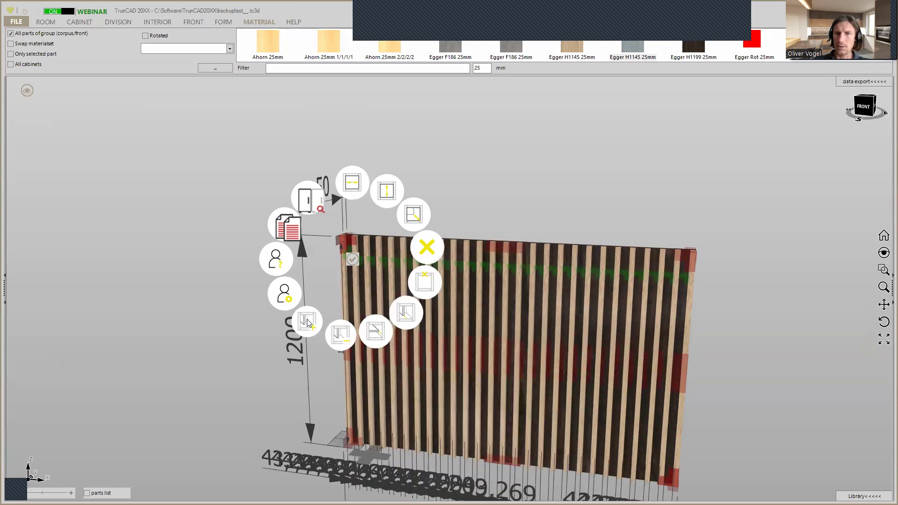
click(307, 323)
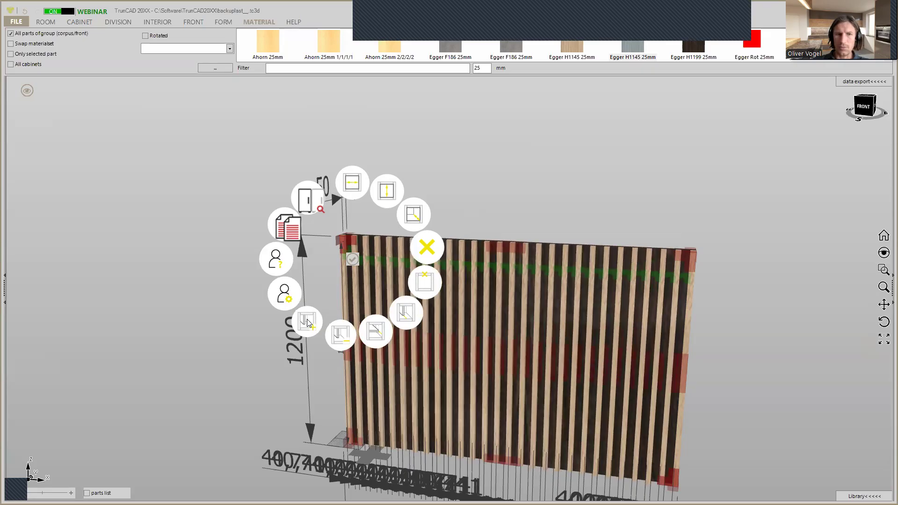
click(308, 323)
click(307, 323)
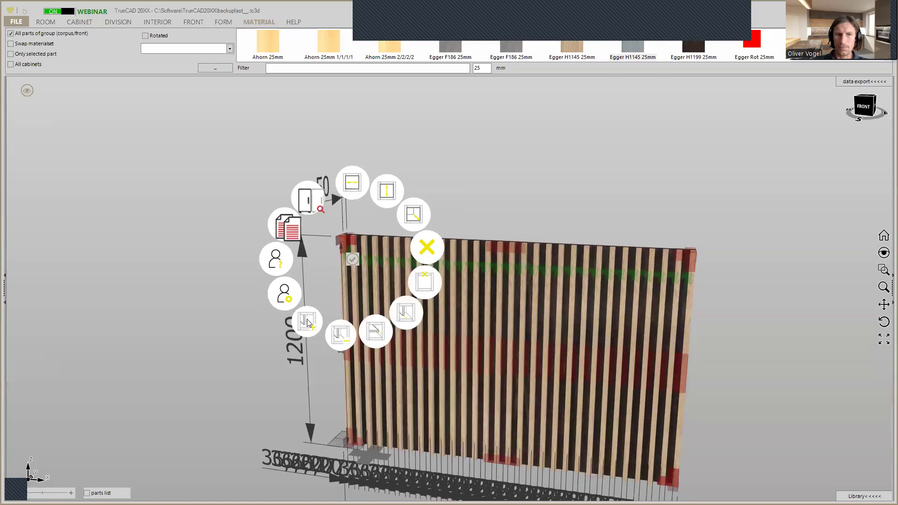
click(308, 323)
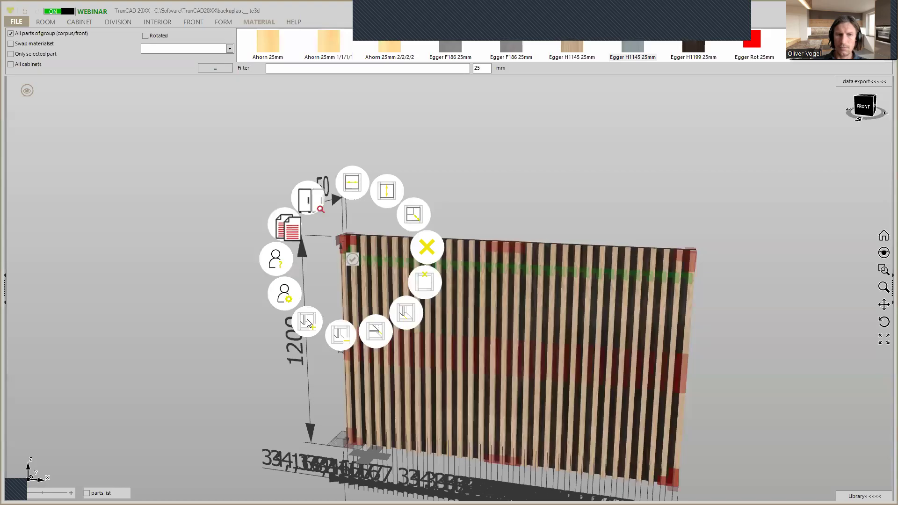
click(308, 323)
click(307, 323)
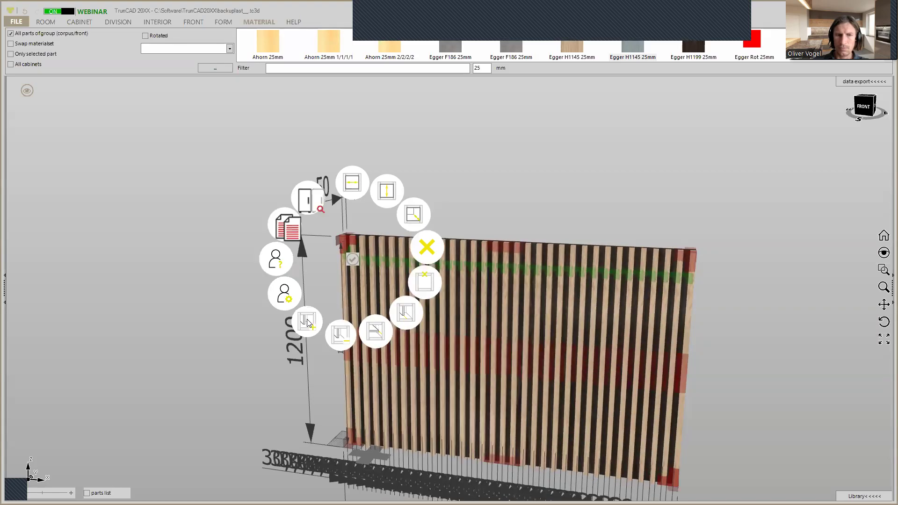
click(307, 323)
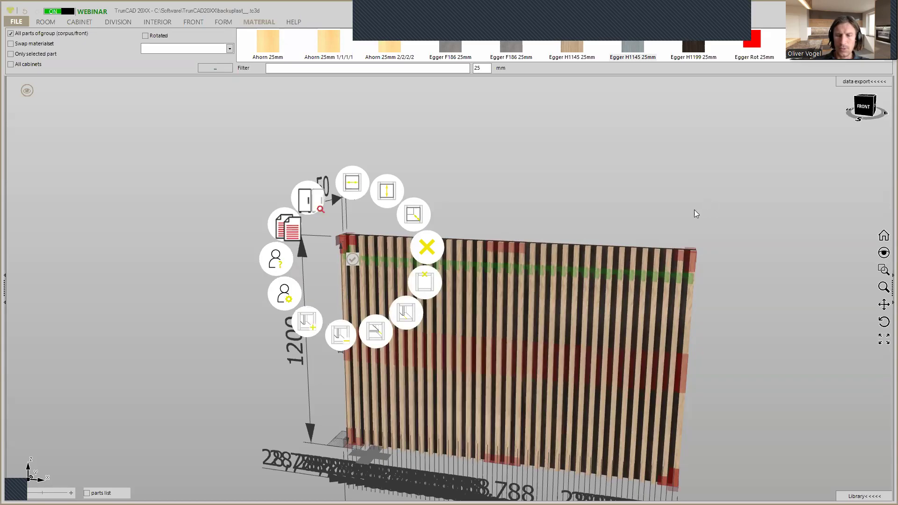
Set the slatted wall's overall width to 1600 mm and check the size of the gap between two slats
scroll(692, 210, up, 5)
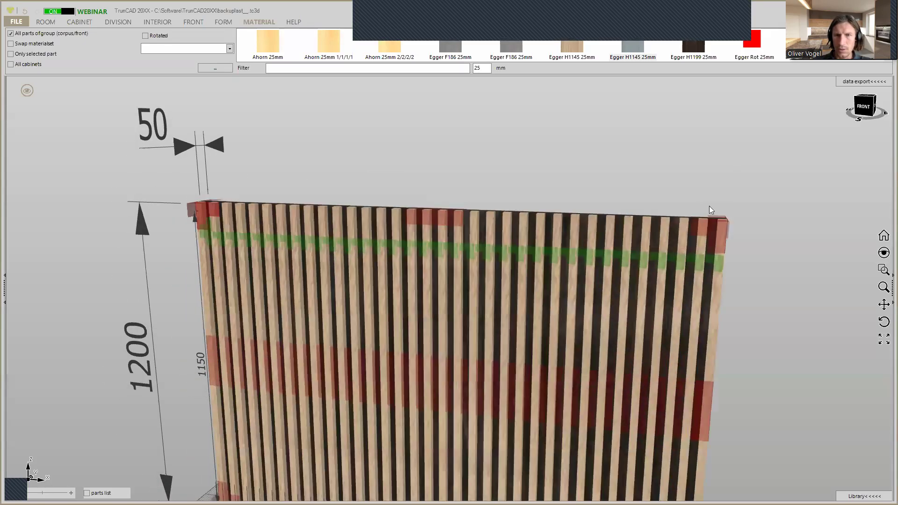
mouse_move(677, 262)
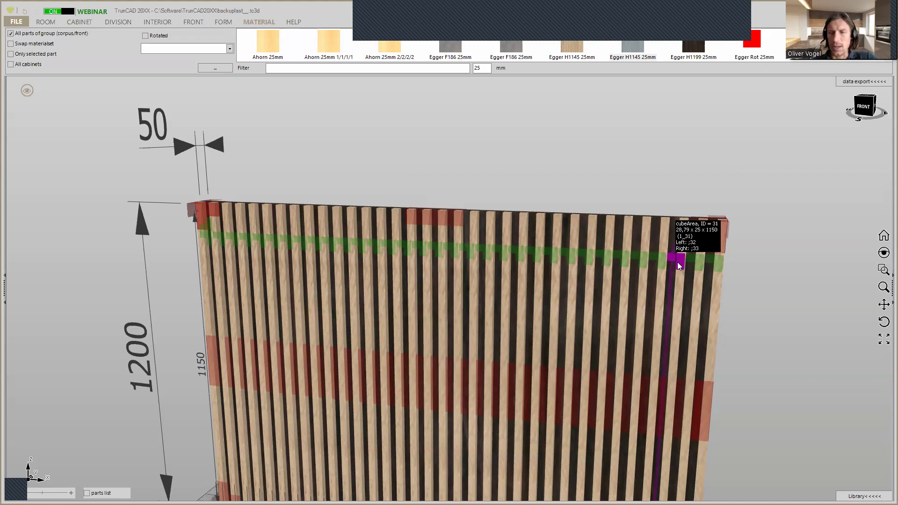
scroll(677, 262, down, 4)
scroll(677, 262, up, 2)
scroll(678, 262, down, 2)
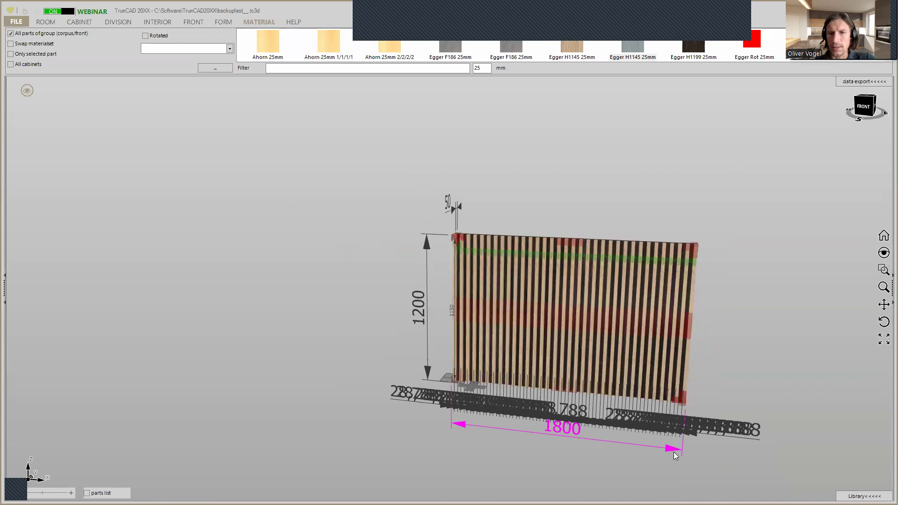
click(673, 452)
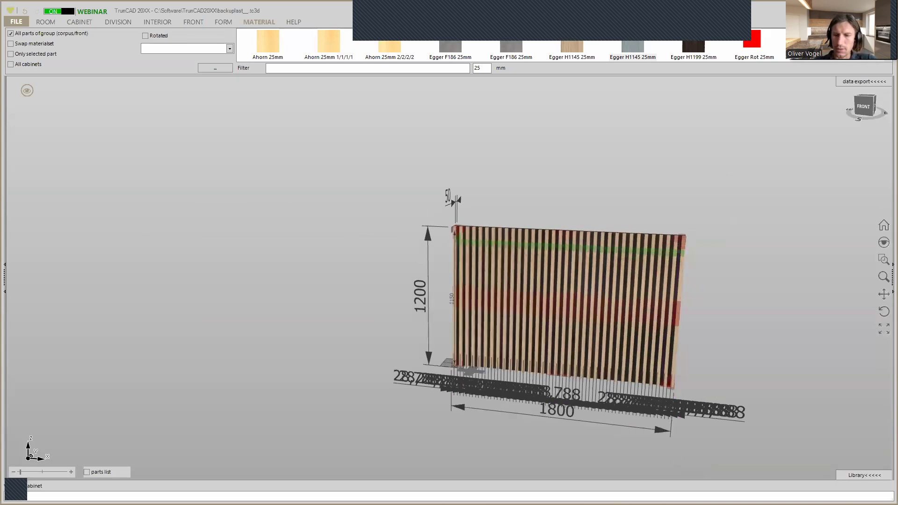
text(1600)
key(Return)
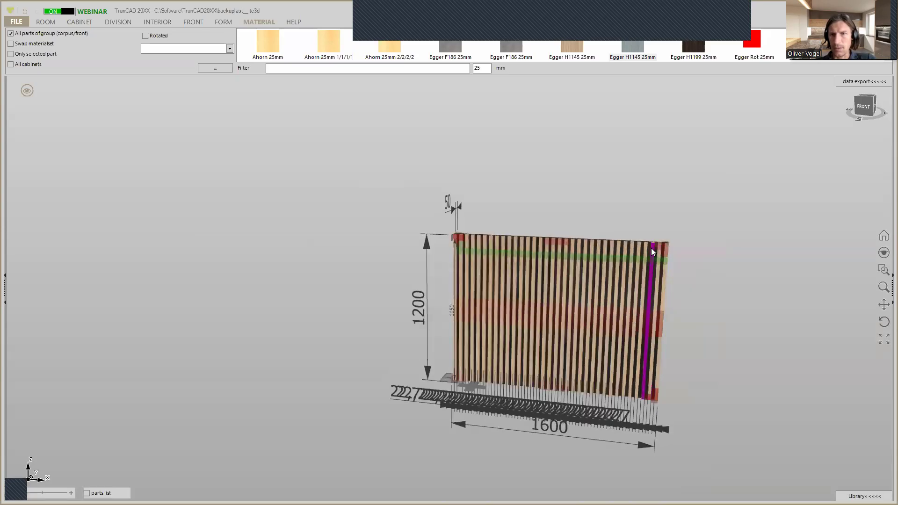
scroll(651, 249, up, 4)
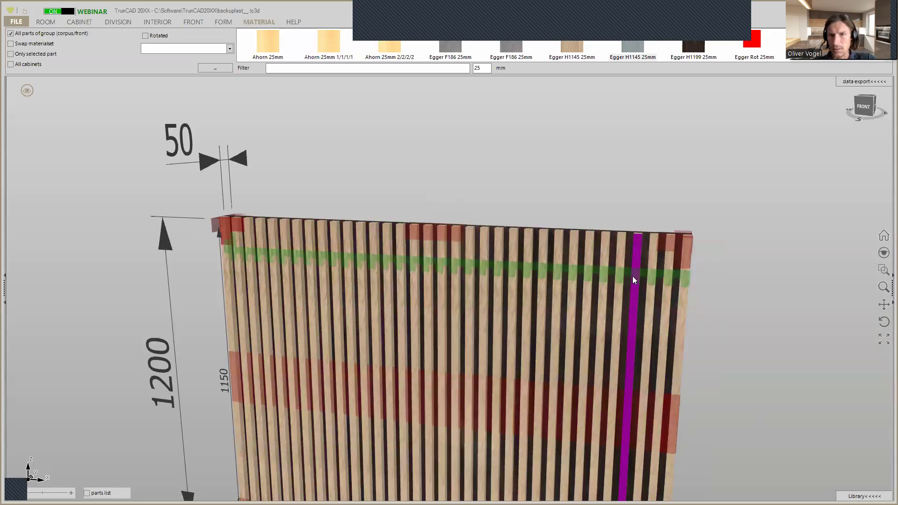
mouse_move(633, 276)
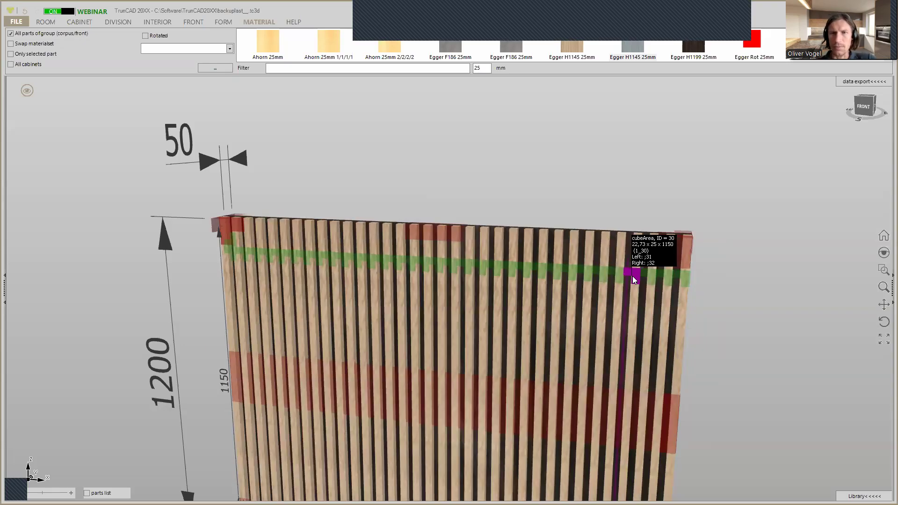
scroll(667, 239, down, 2)
Hide the dimensions and touch areas, open the library beside the model and turn the wall to a nearly frontal view
middle_drag(766, 291, 702, 261)
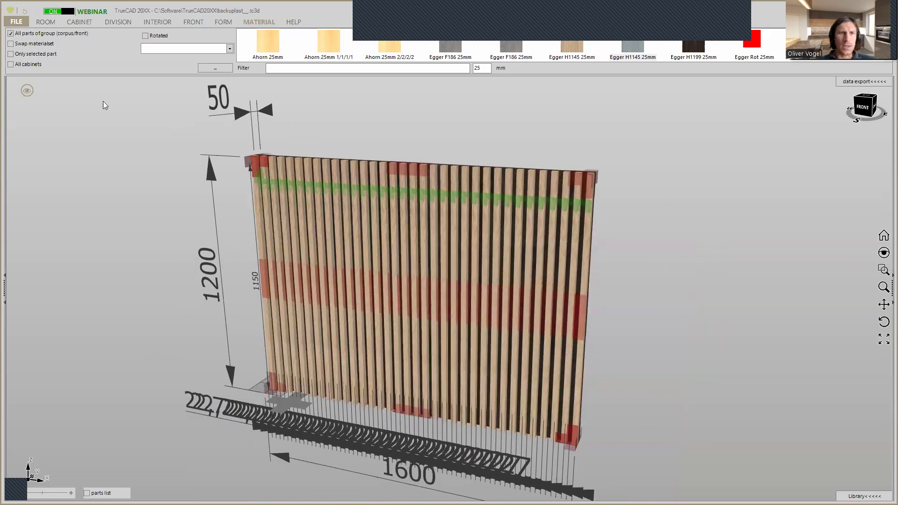
click(25, 95)
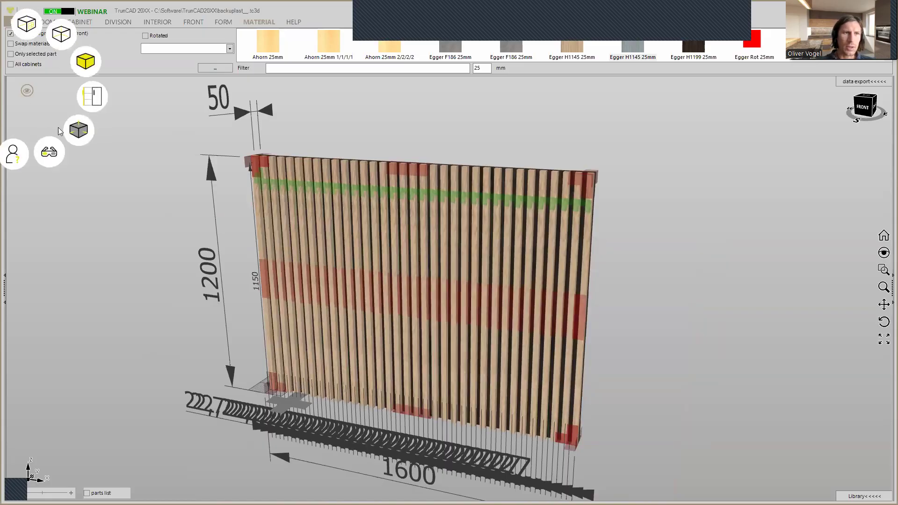
click(79, 130)
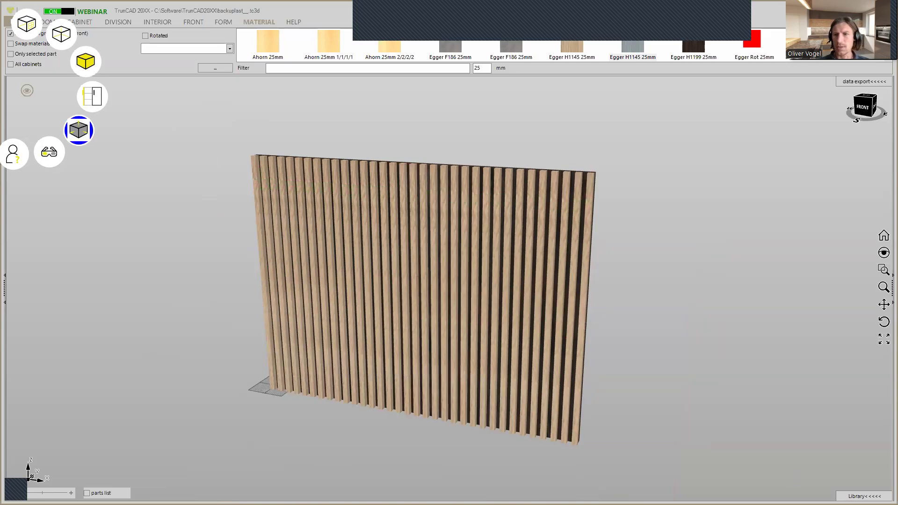
click(864, 497)
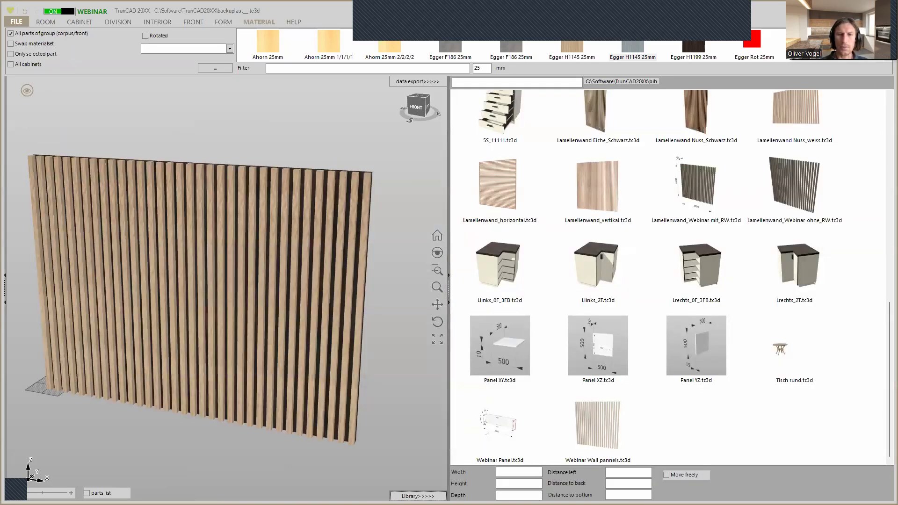
middle_drag(392, 358, 420, 340)
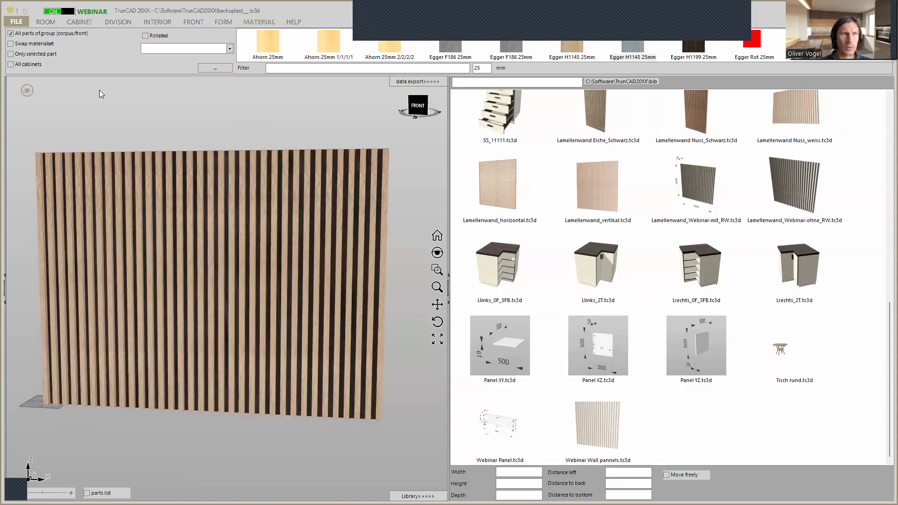
Save the slatted wall as a single cabinet named "Webinar Wall pannels with back" in the Bib folder
click(15, 23)
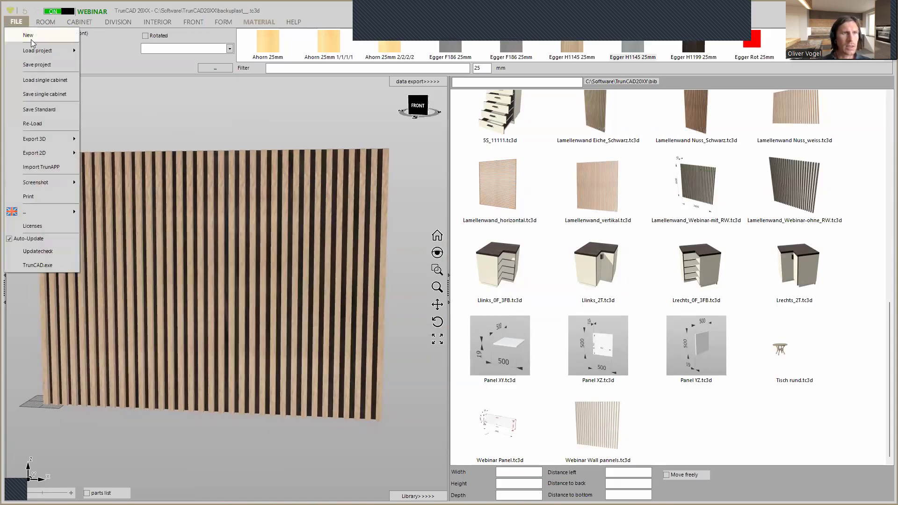
click(49, 94)
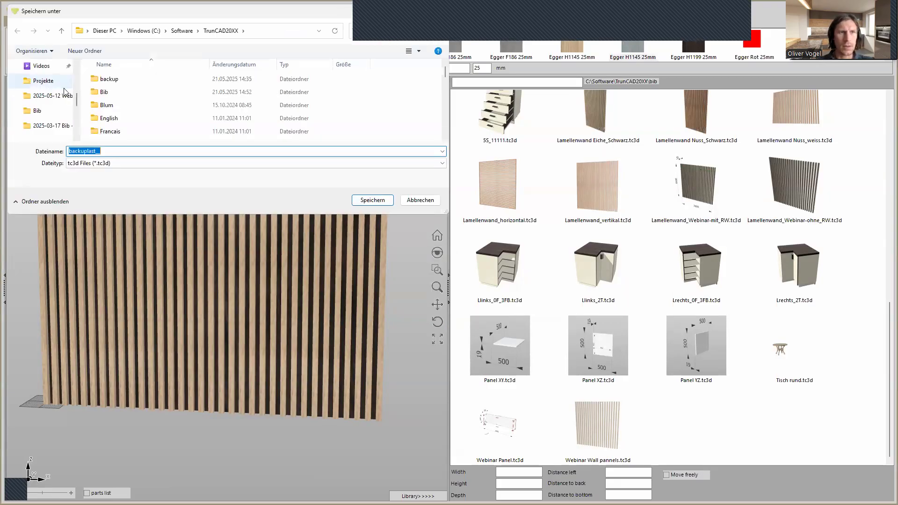
click(120, 94)
double_click(120, 94)
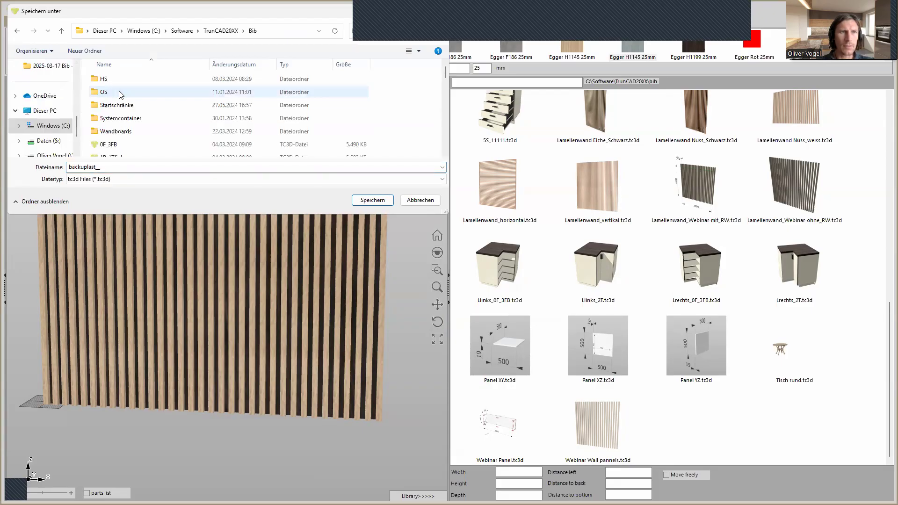
double_click(135, 163)
text(Webinar)
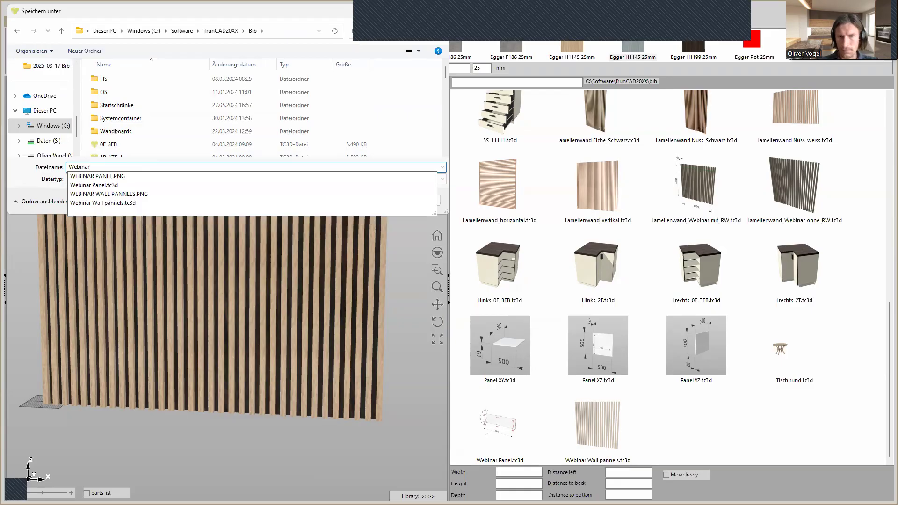
text( W)
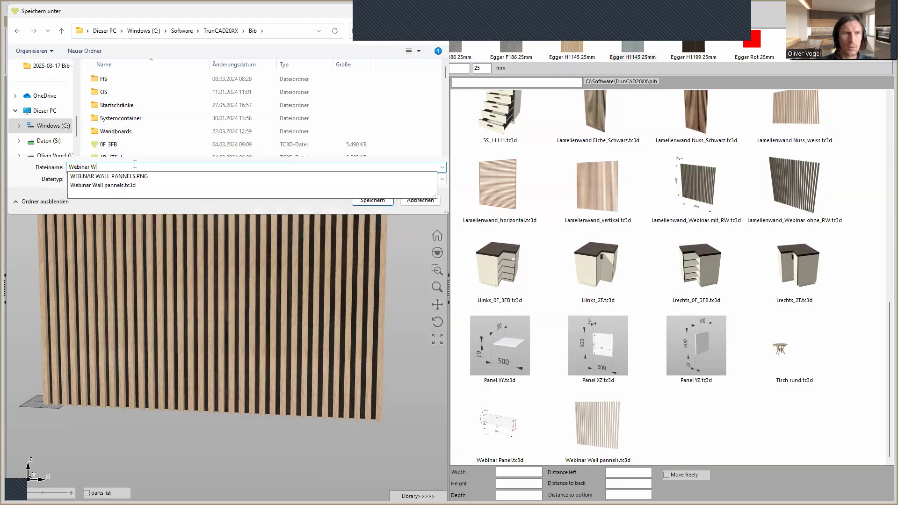
text(all pannels)
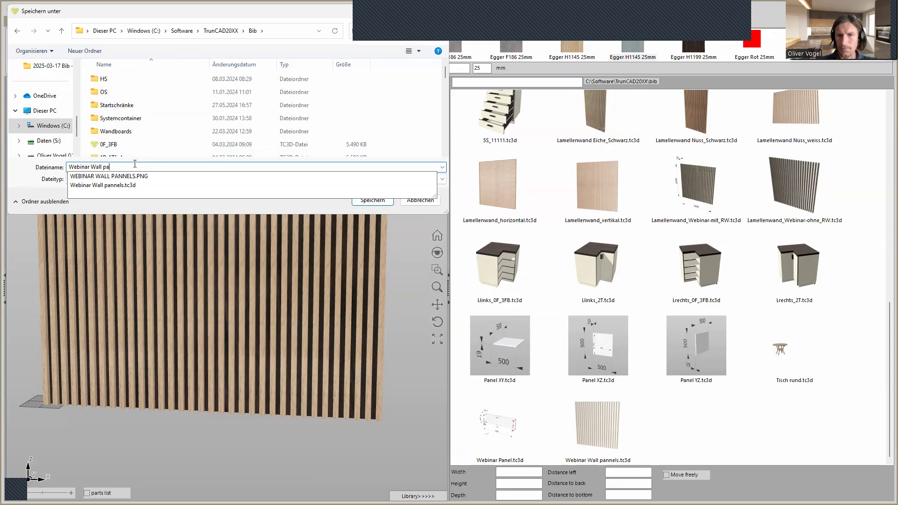
text(with back)
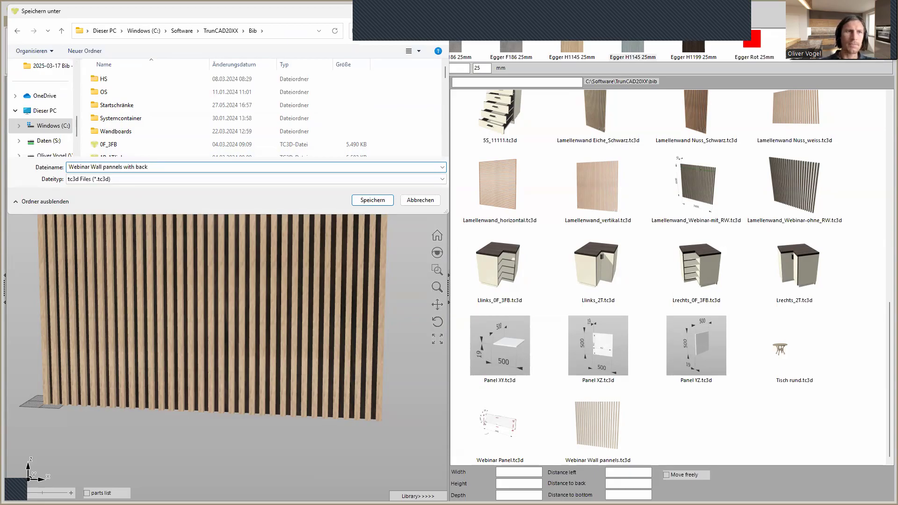
click(375, 200)
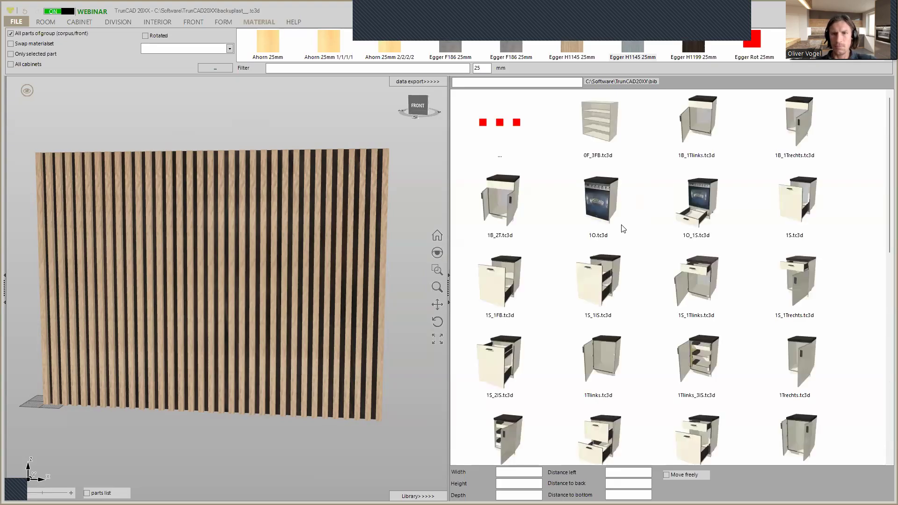
Find and select the "Webinar Wall pannels with back" entry in the library
scroll(688, 351, down, 10)
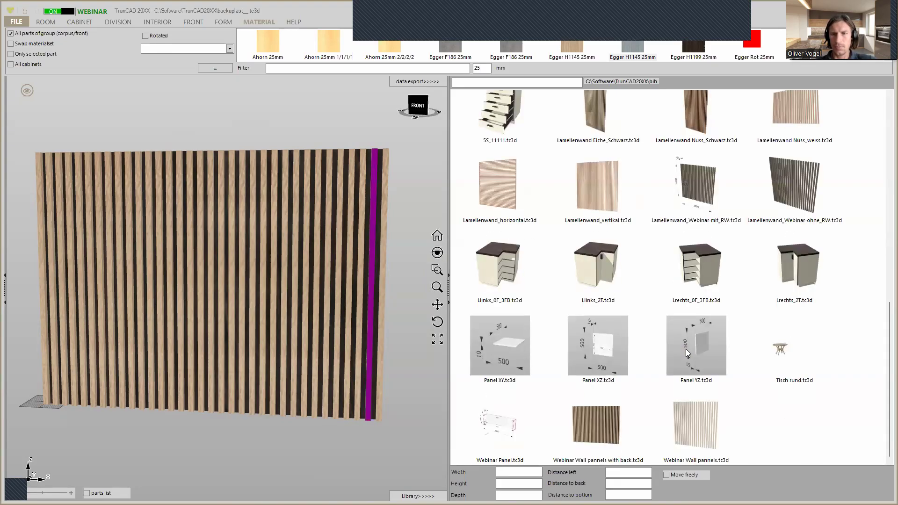
click(601, 424)
scroll(287, 234, down, 3)
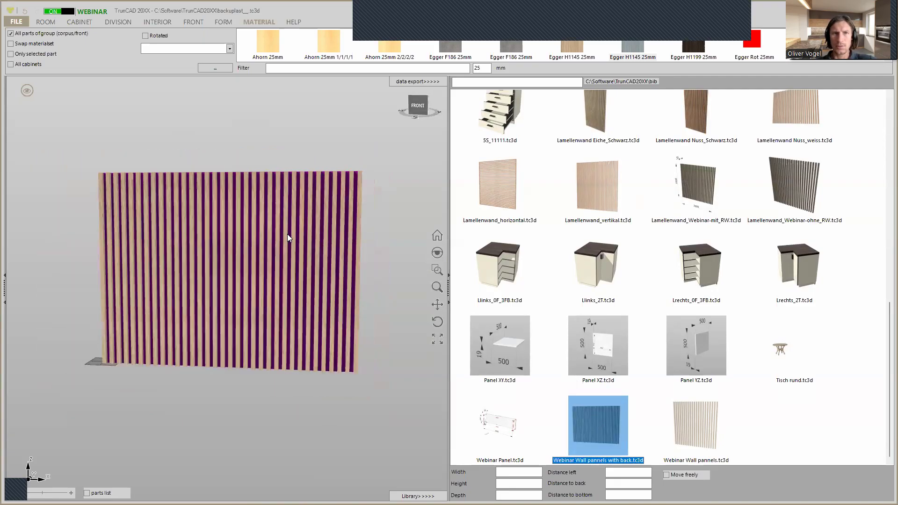
middle_drag(370, 218, 361, 228)
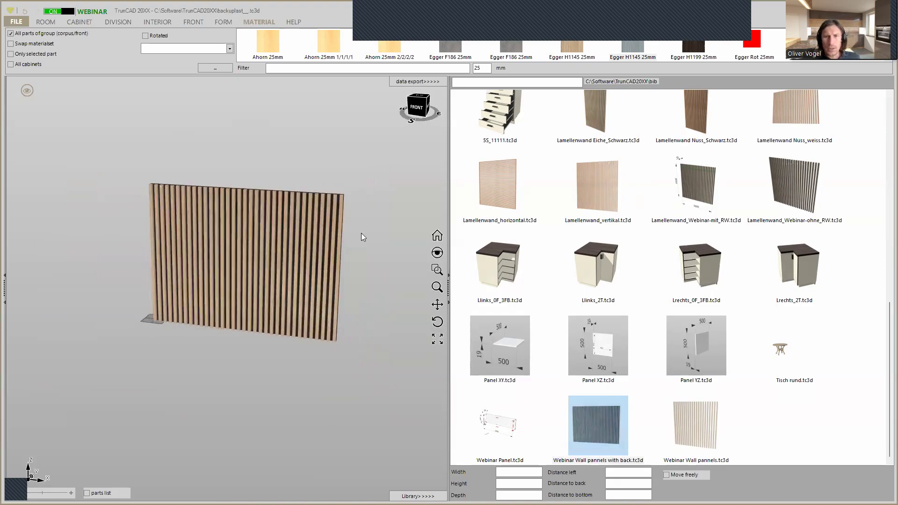
Show the room around the slatted wall and switch the touch areas to the reduced display with dimensions and green areas
click(24, 89)
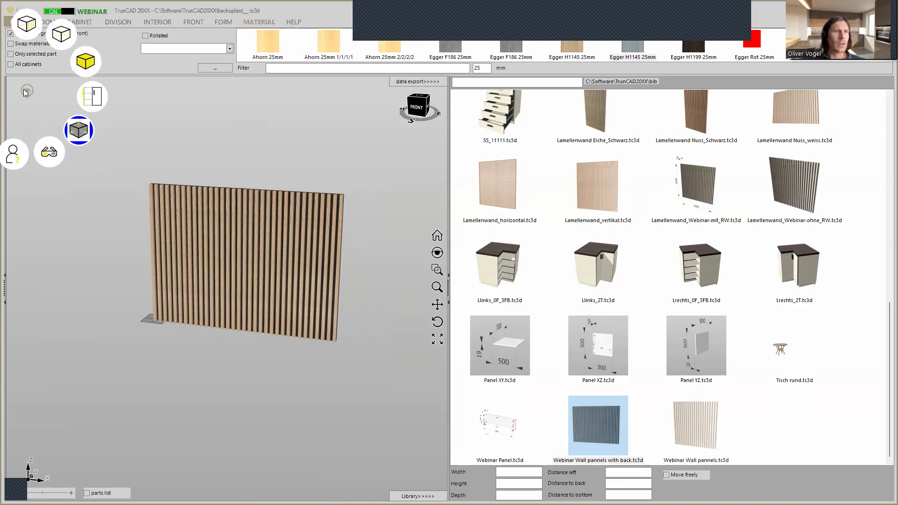
click(31, 34)
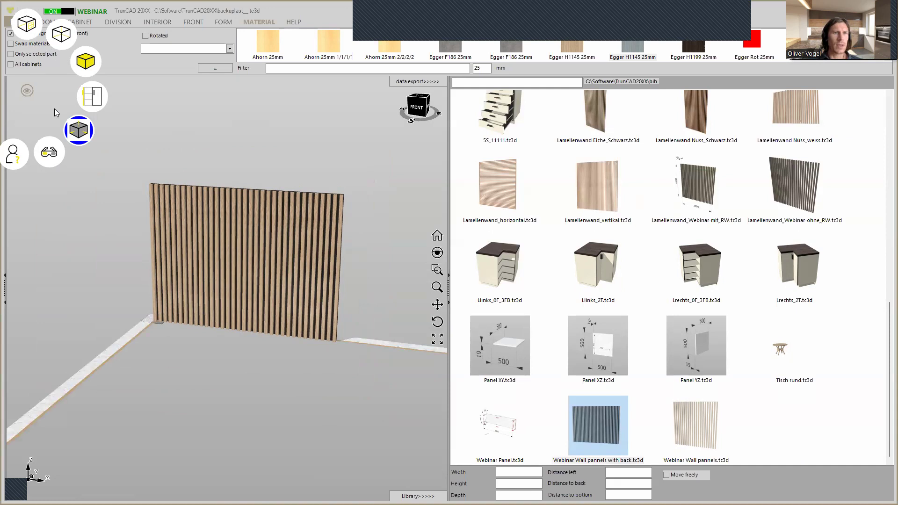
click(76, 129)
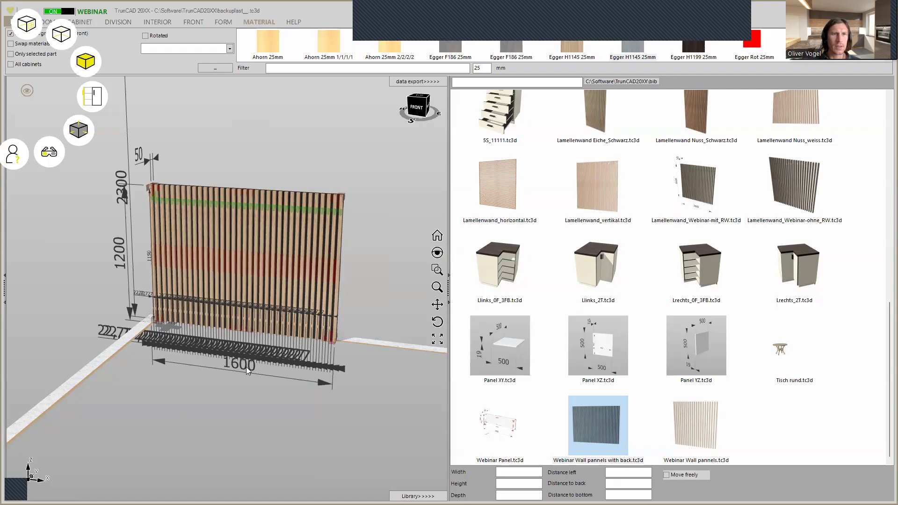
click(84, 136)
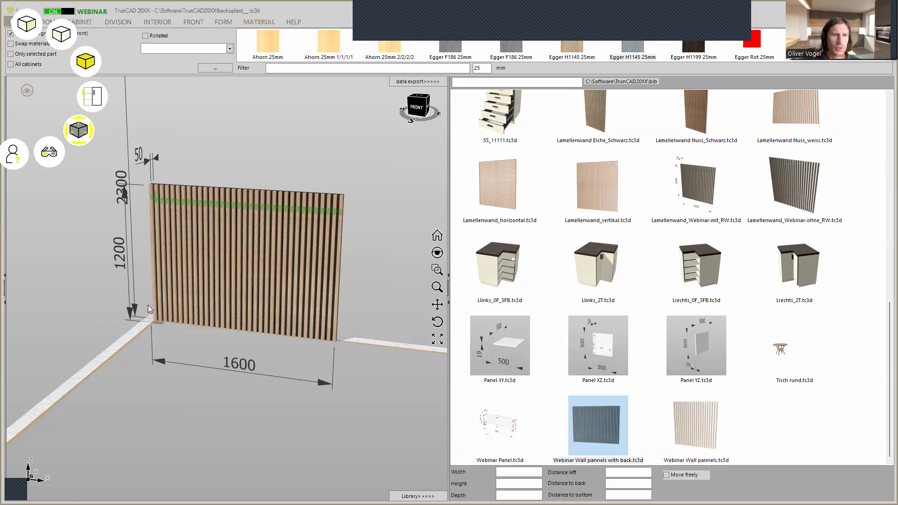
scroll(158, 313, up, 3)
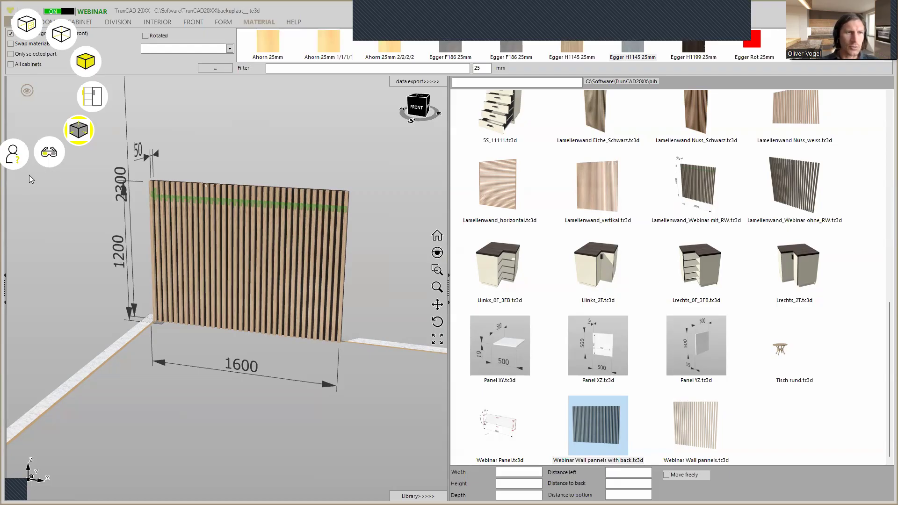
Configure SmartclickSelect to show the red corner areas and the green division areas, with the cabinet and wall-distance dimensions turned off
click(78, 132)
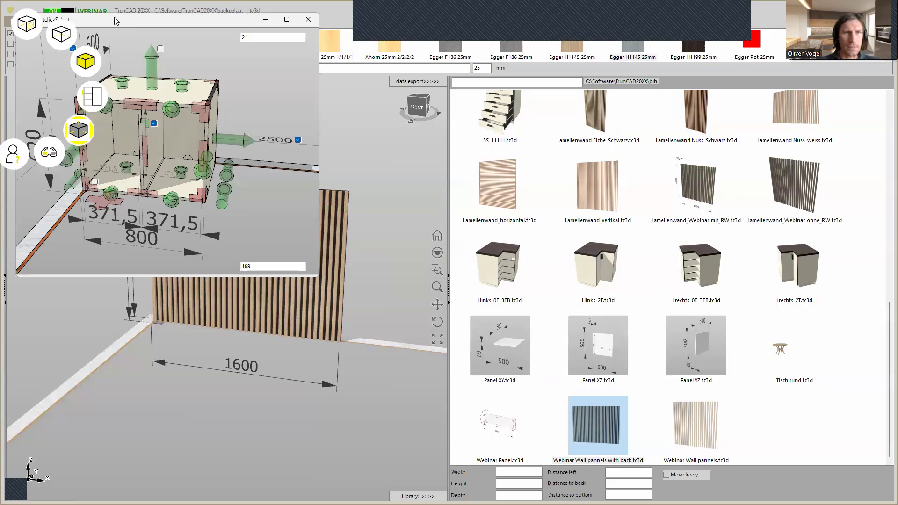
drag(114, 17, 206, 102)
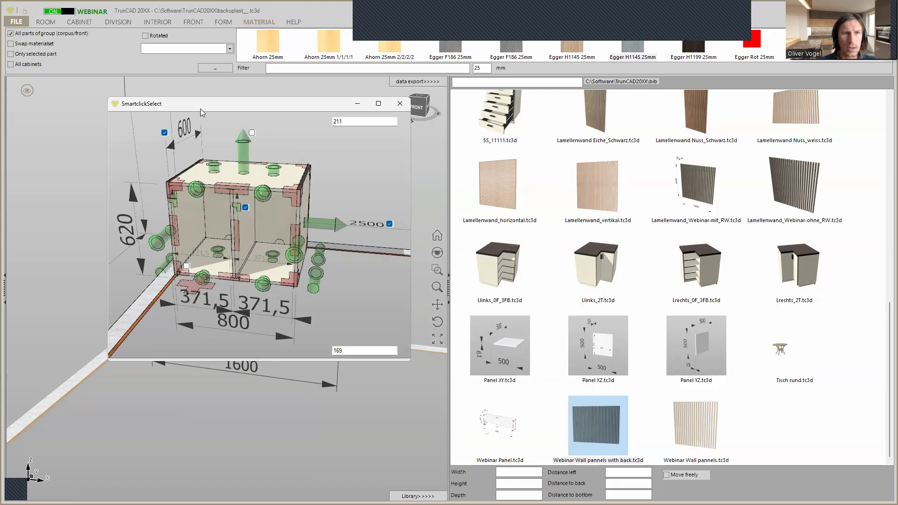
click(187, 266)
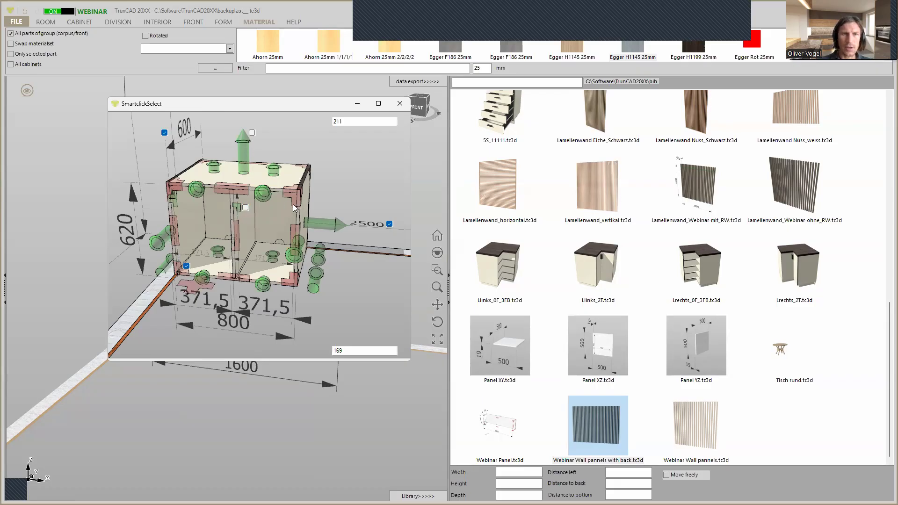
click(245, 207)
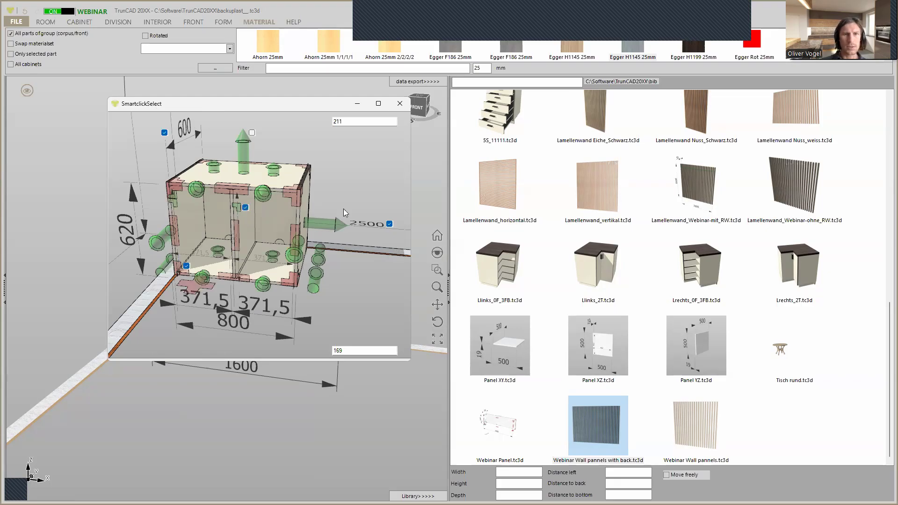
click(390, 224)
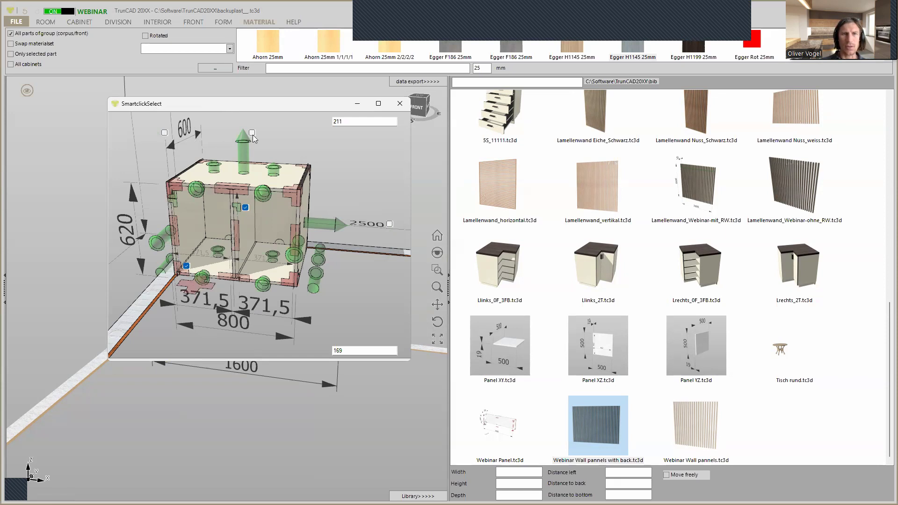
click(400, 104)
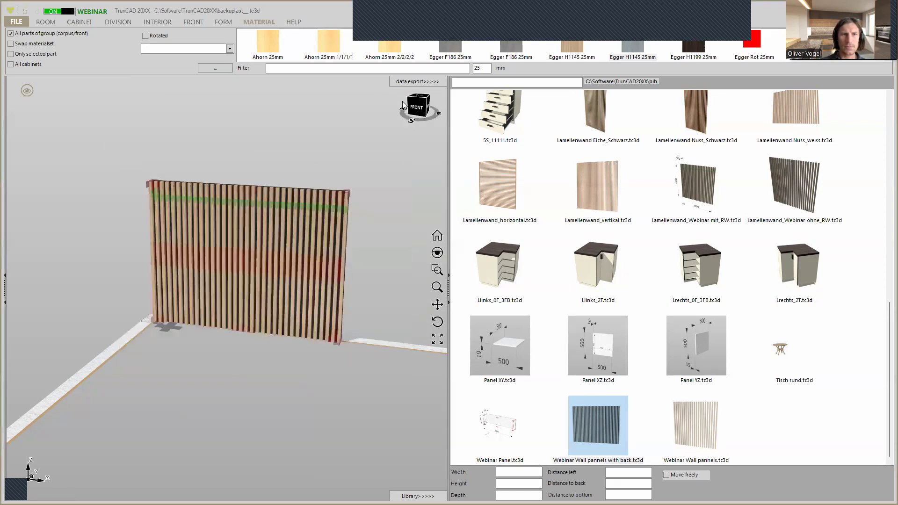
middle_drag(157, 175, 319, 219)
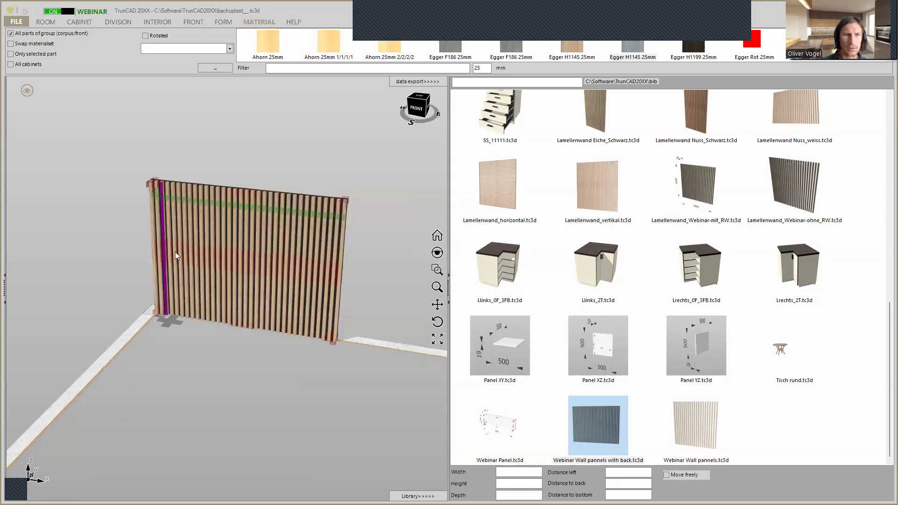
scroll(150, 194, up, 2)
right_click(156, 189)
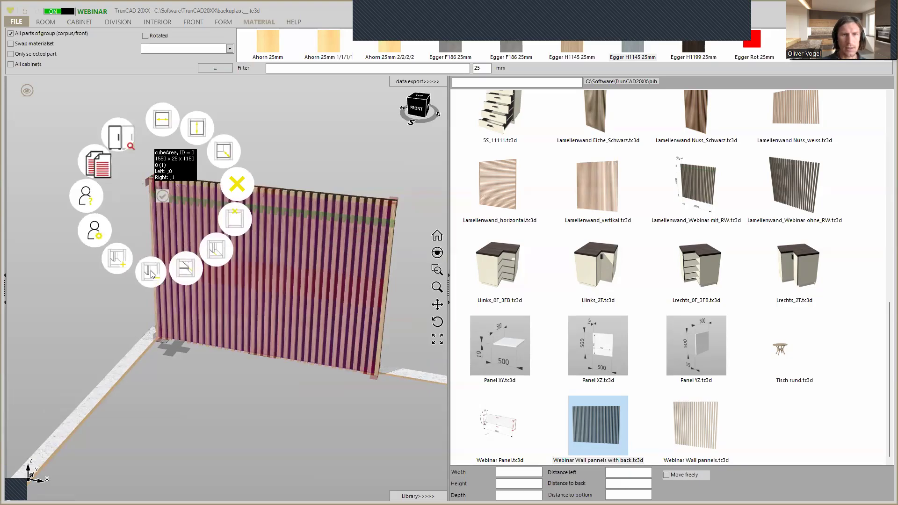
click(151, 272)
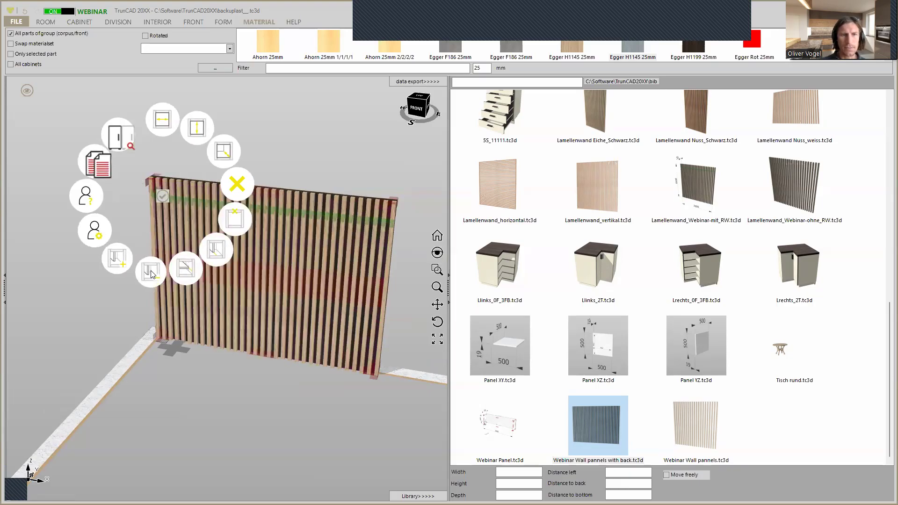
click(177, 392)
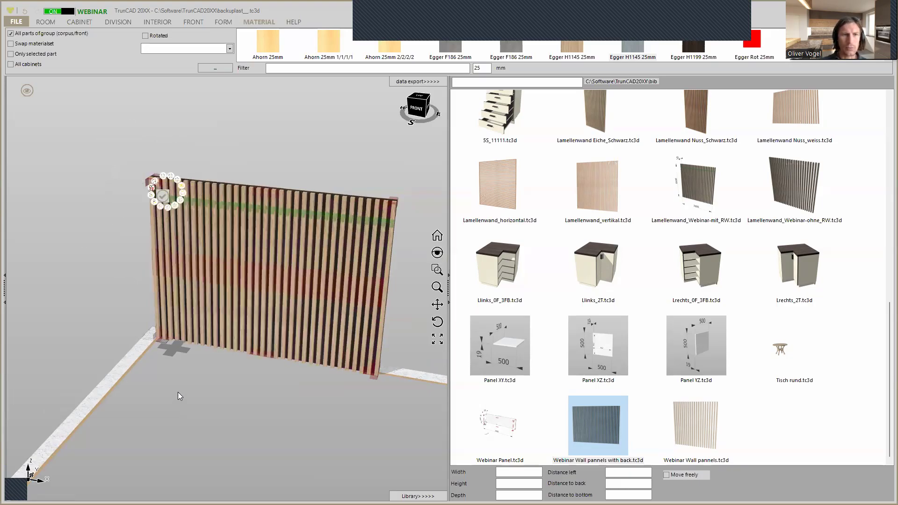
Set the slatted wall's distance to the left to 500 mm and raise it above the floor with its distance to bottom
right_click(177, 347)
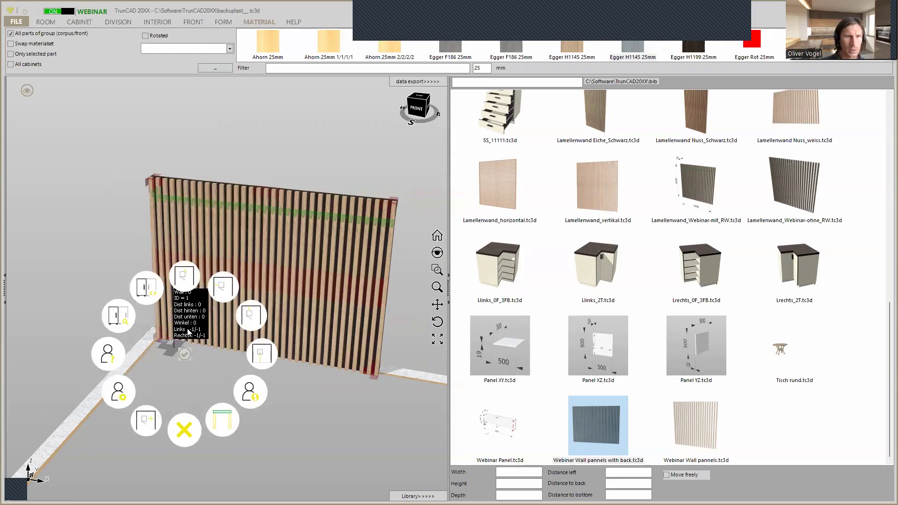
click(220, 287)
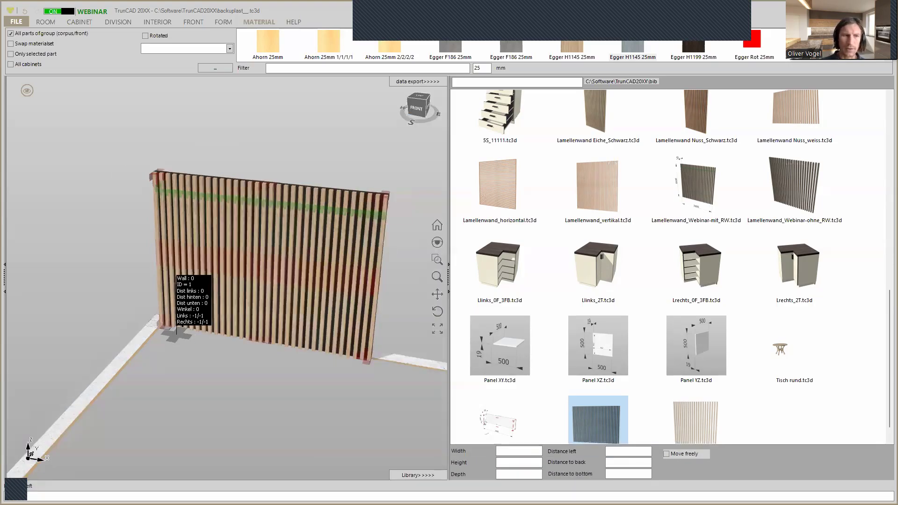
key(Return)
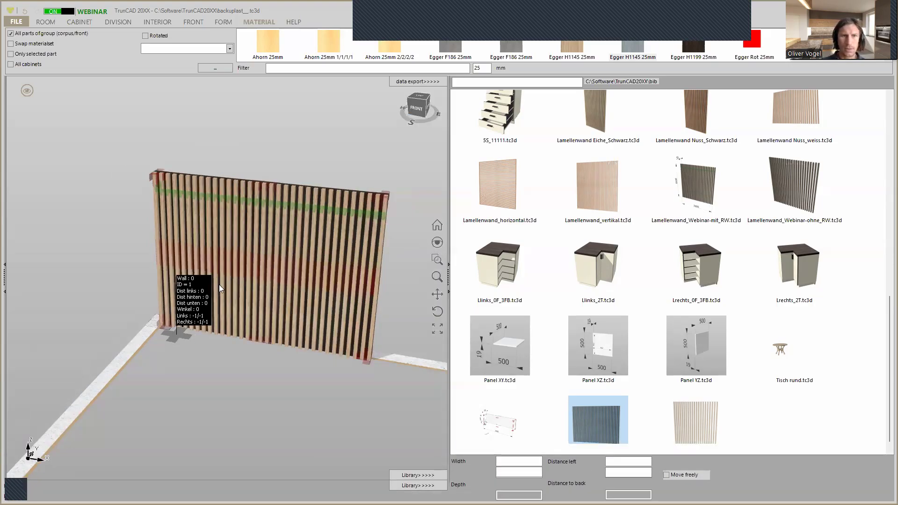
middle_drag(196, 324, 119, 306)
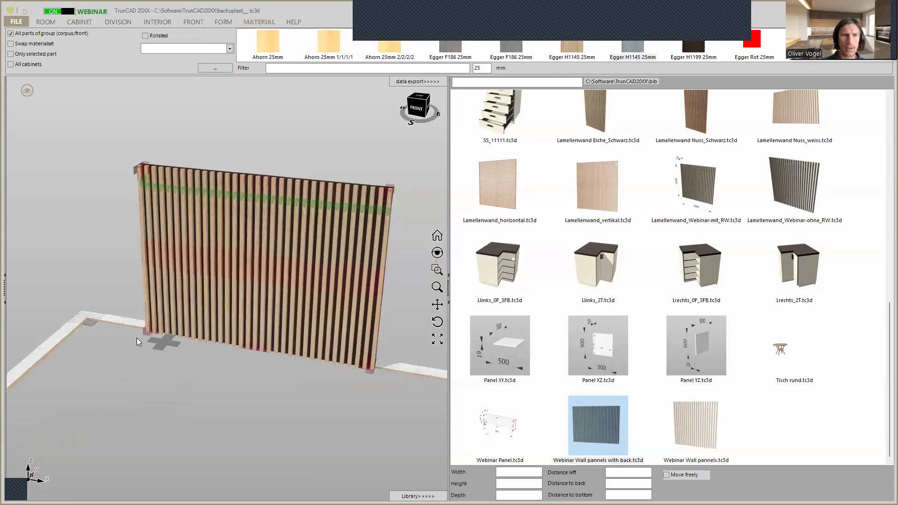
right_click(165, 344)
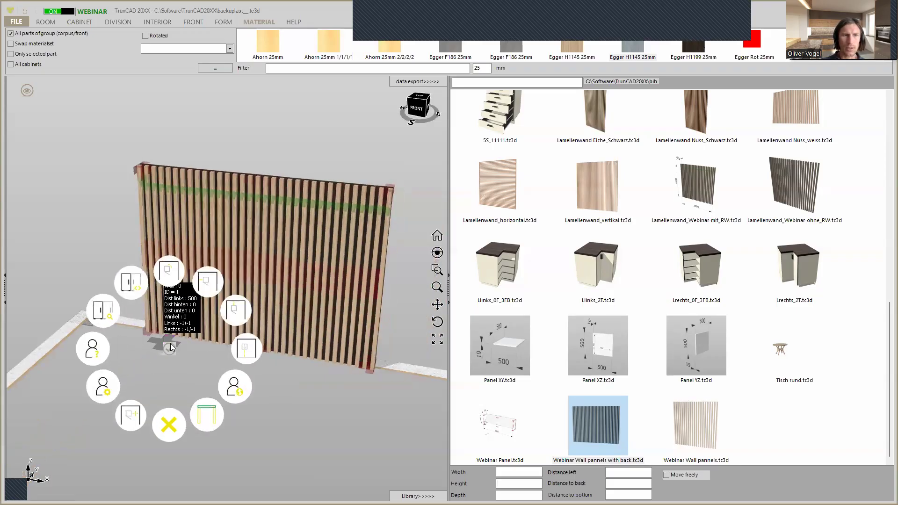
click(253, 348)
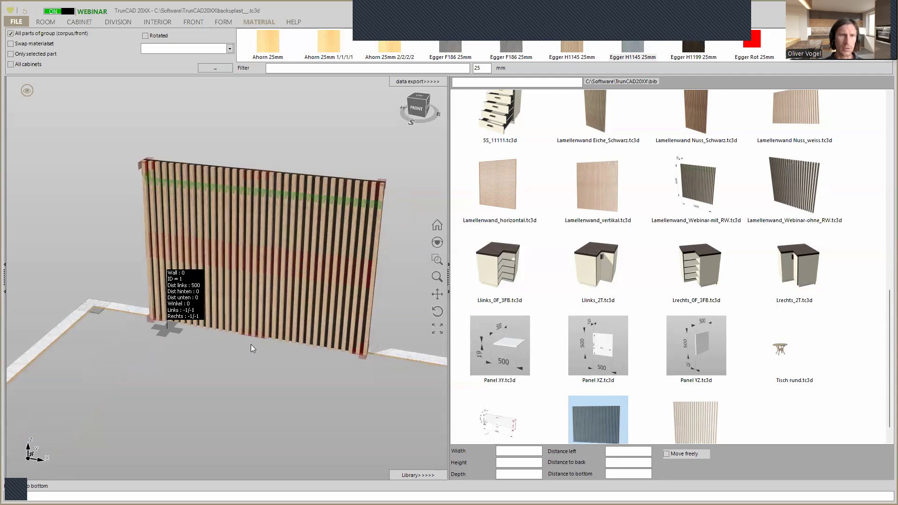
key(Return)
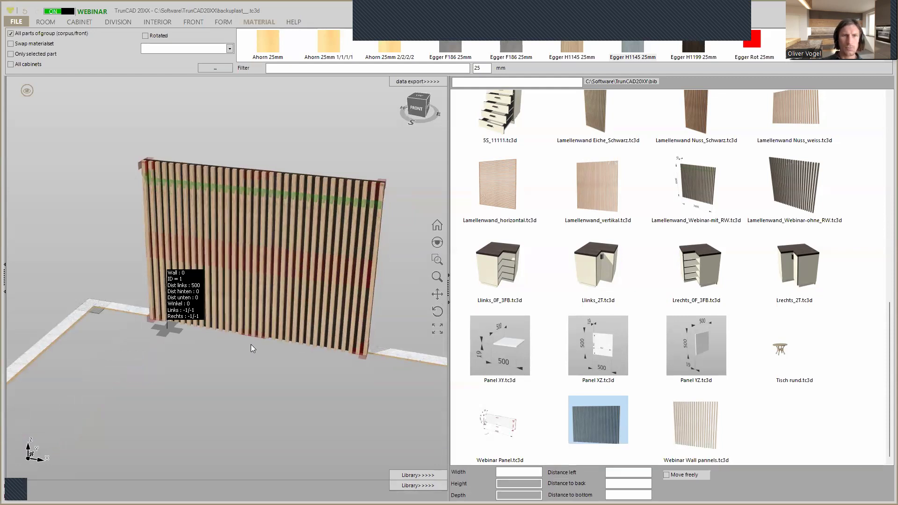
scroll(295, 347, down, 3)
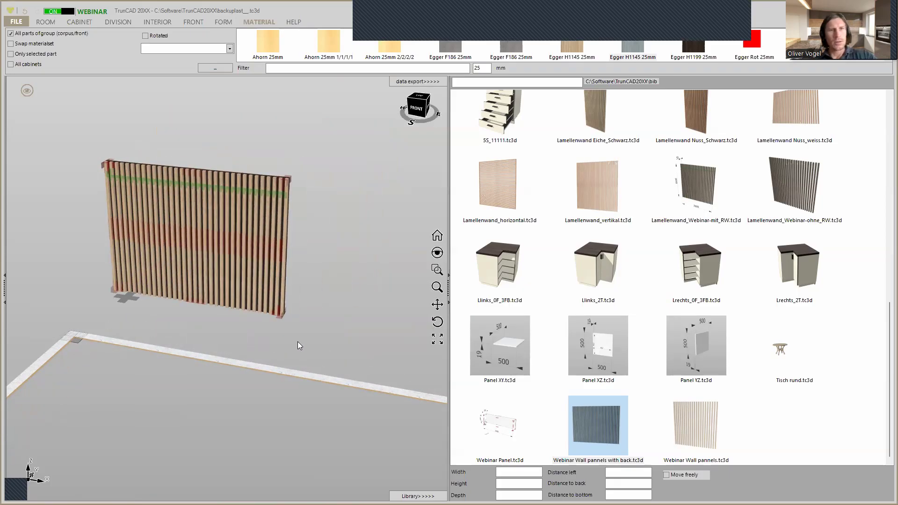
Hide the library and start a new project without saving the current slatted wall project
click(418, 496)
click(14, 23)
click(24, 36)
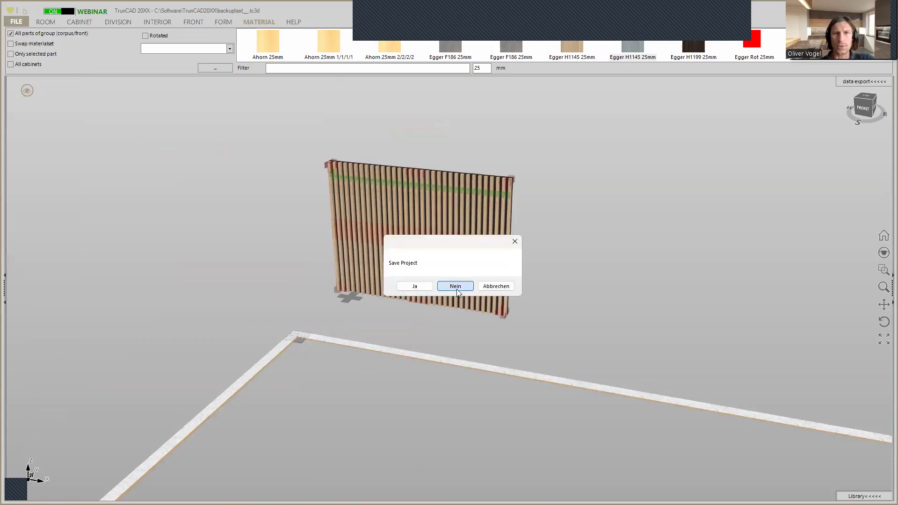
click(457, 289)
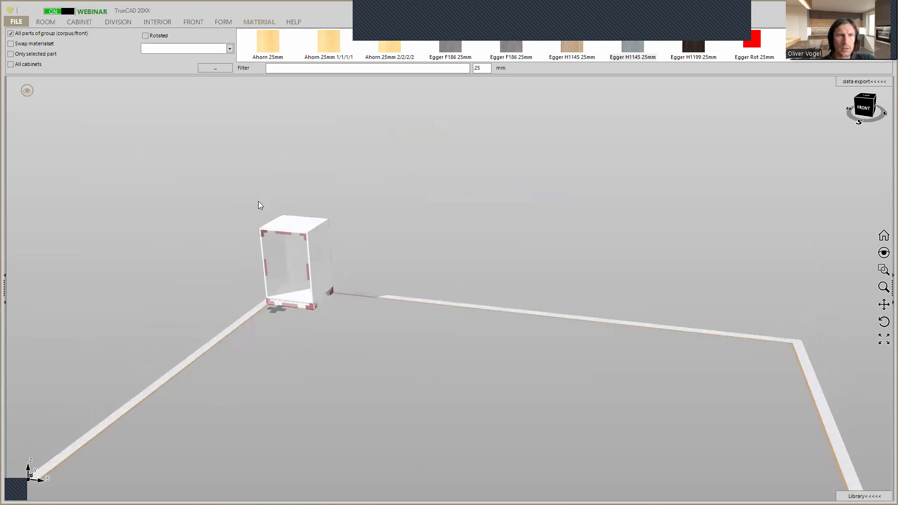
scroll(258, 202, up, 3)
scroll(258, 201, down, 4)
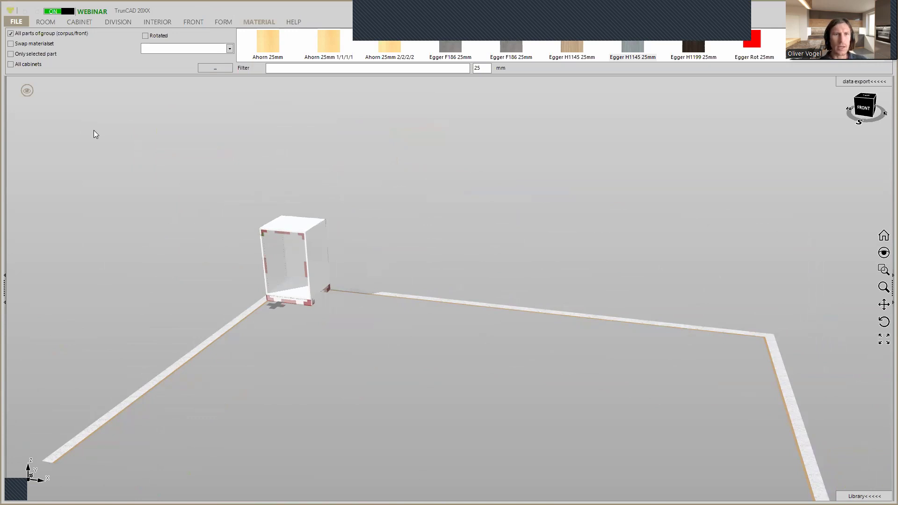
In the cabinet list, set the new cabinet's height to 200 mm and its width to 800 mm
click(80, 22)
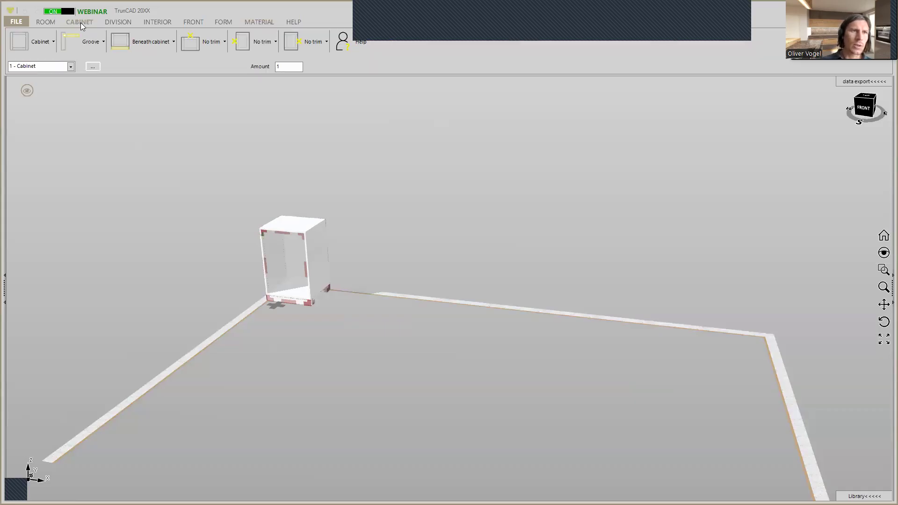
click(92, 67)
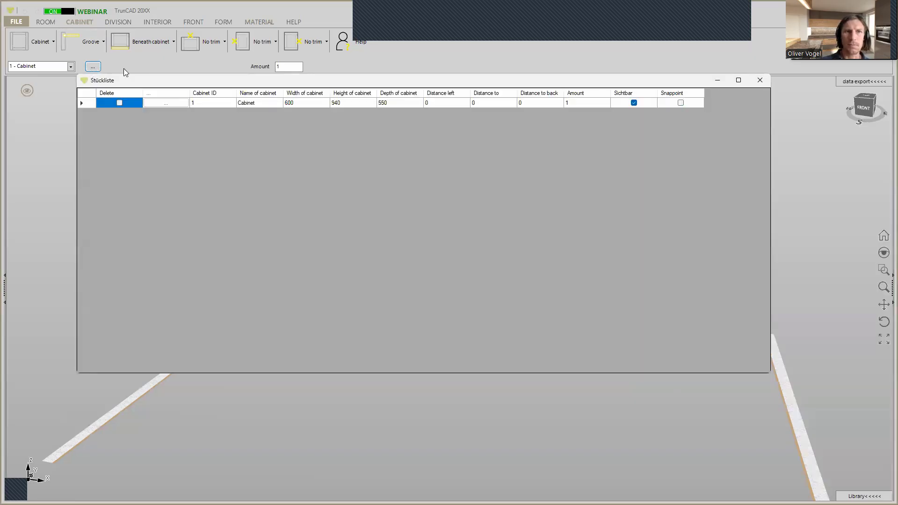
click(347, 103)
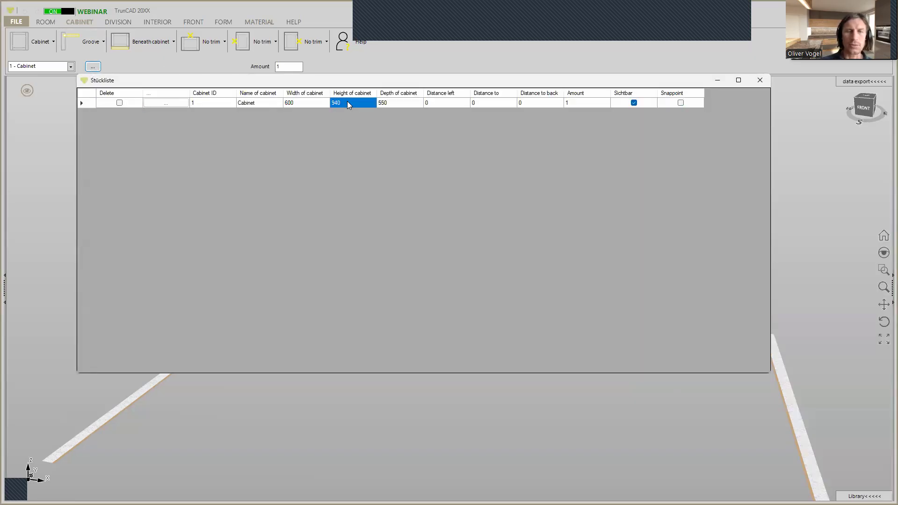
text(200)
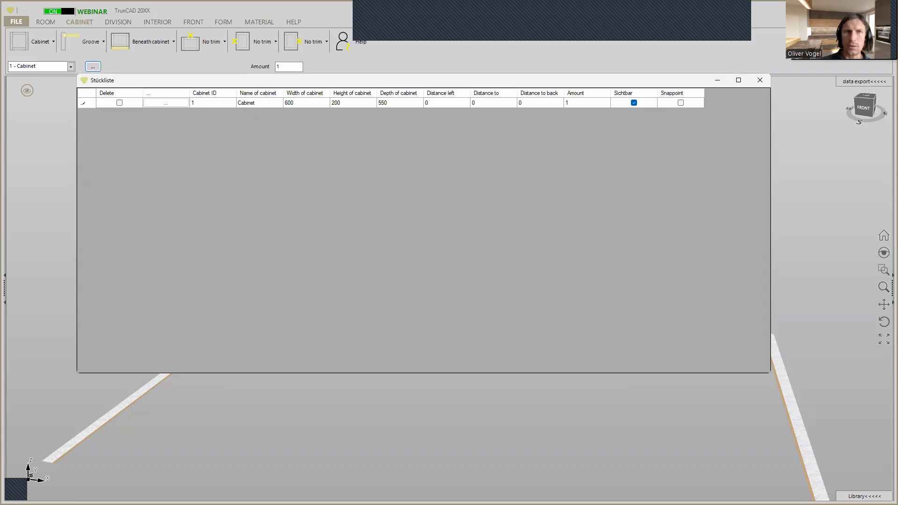
click(297, 103)
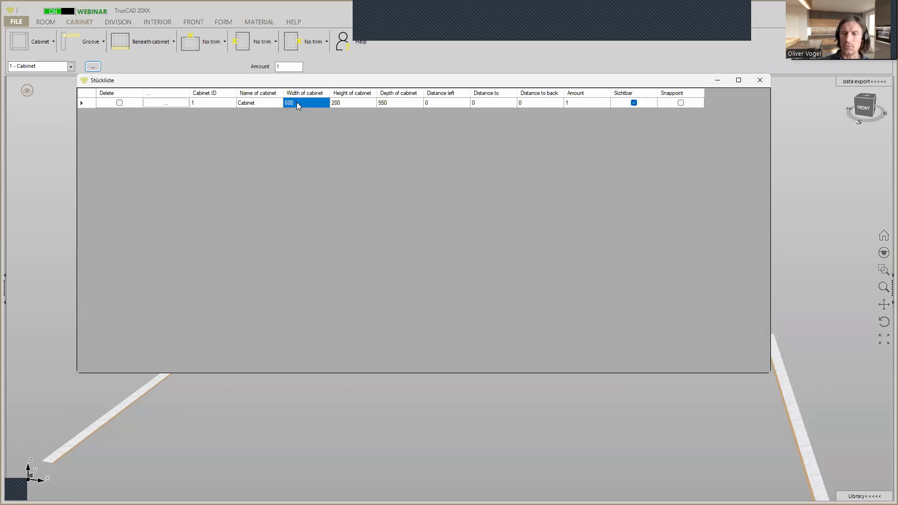
text(800)
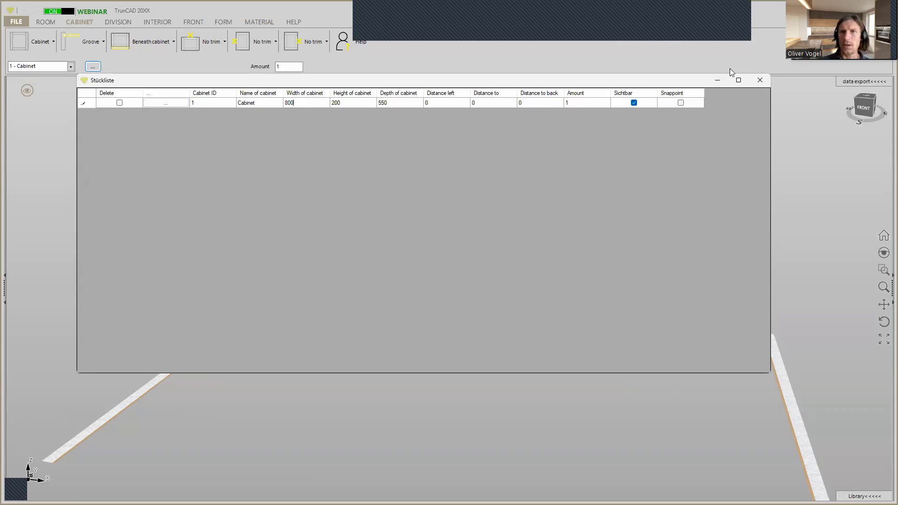
click(759, 81)
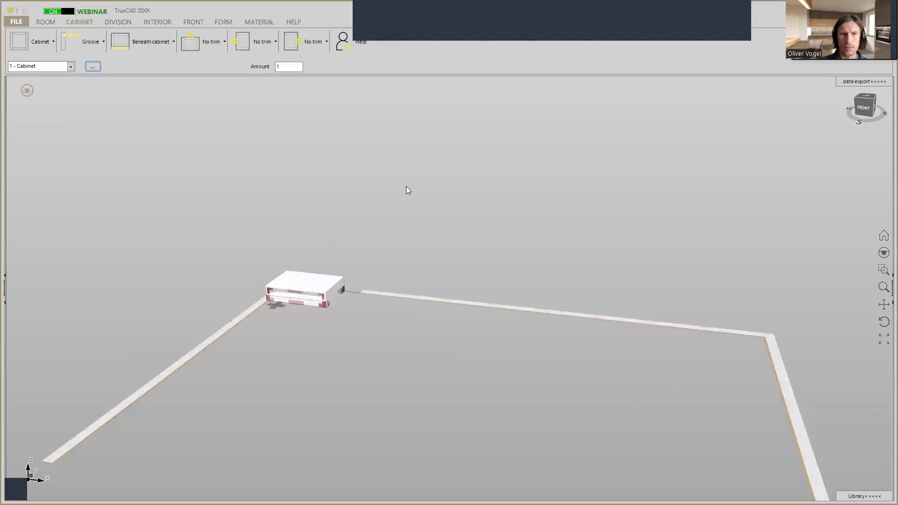
Increase the cabinet's height in the cabinet list to turn it into a tall cabinet
mouse_move(277, 308)
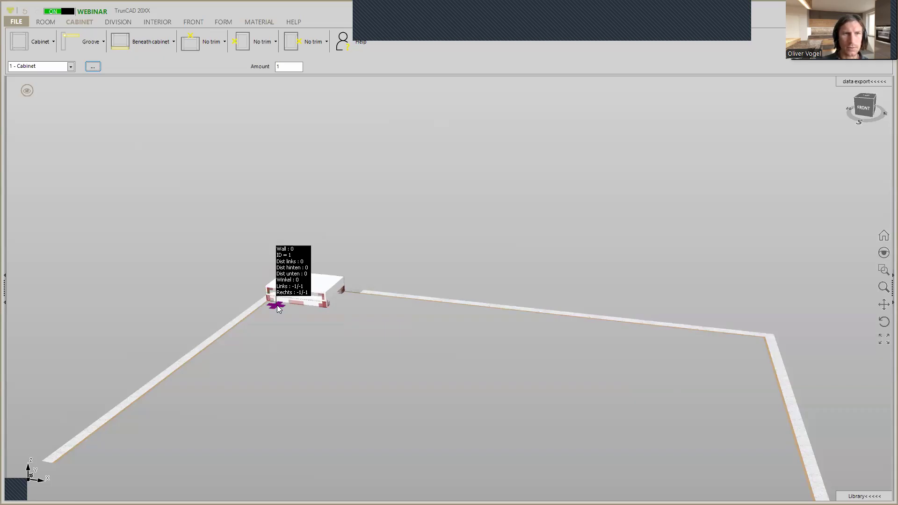
click(92, 66)
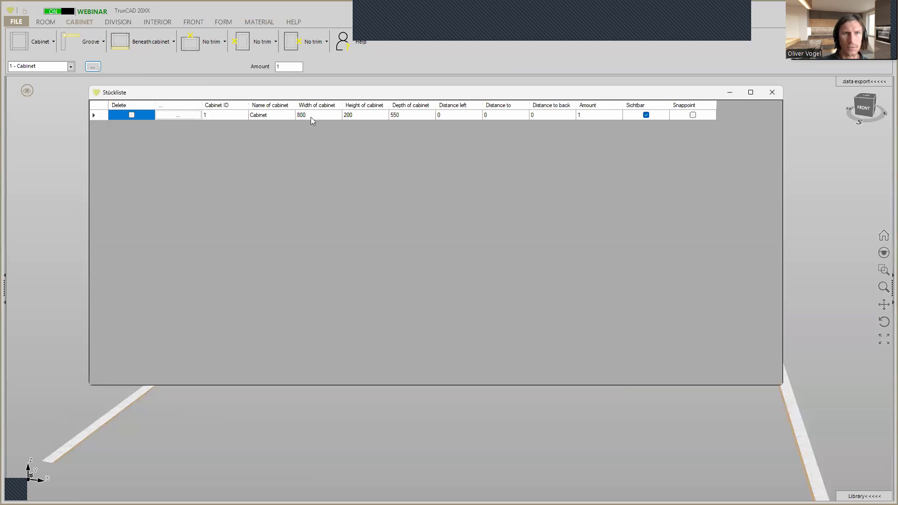
click(360, 115)
click(360, 114)
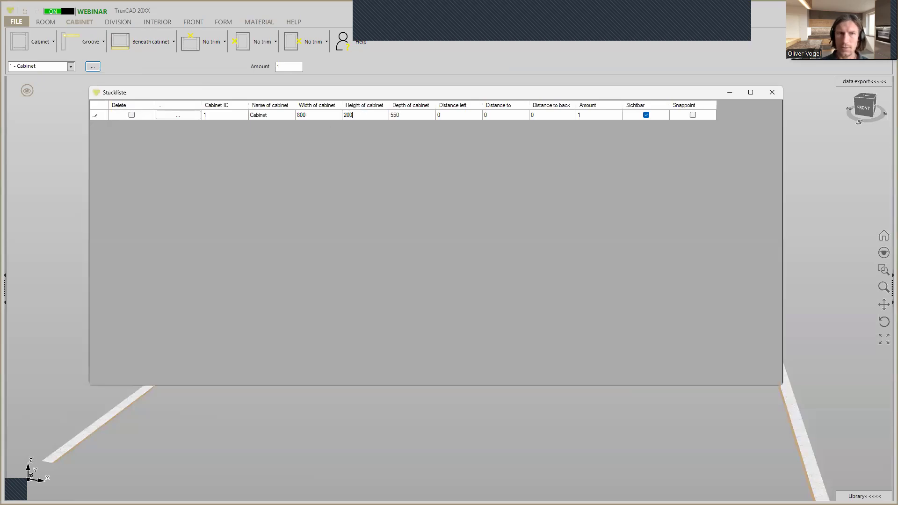
click(775, 93)
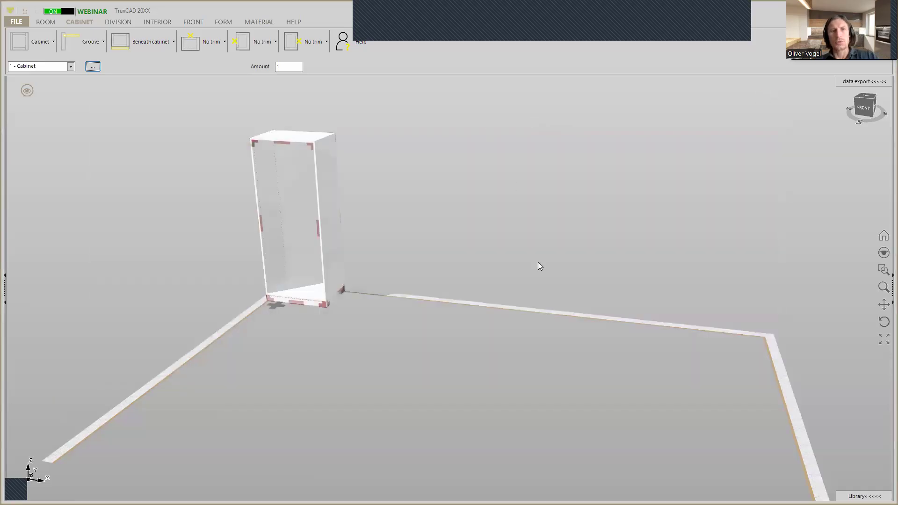
scroll(538, 261, up, 1)
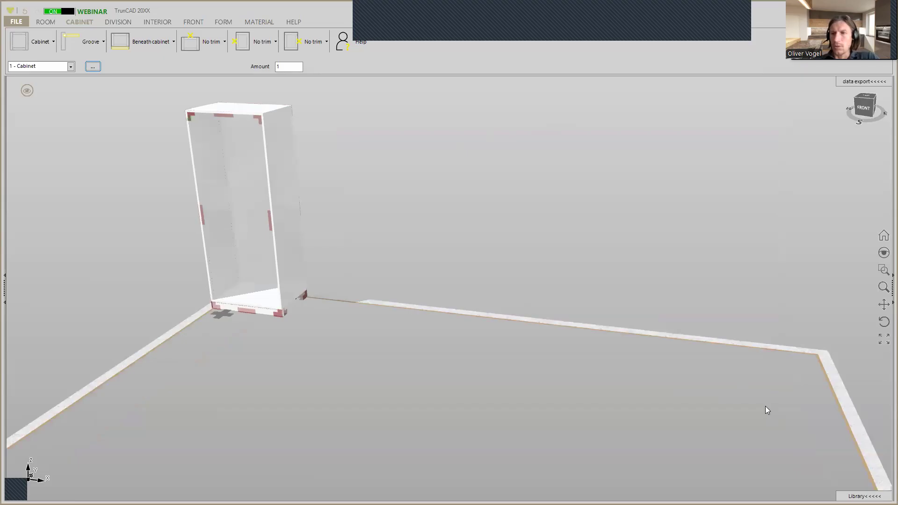
Place "Webinar Wall pannels with back" from the library at height 600 on the tall cabinet's upper rear right corner
click(864, 497)
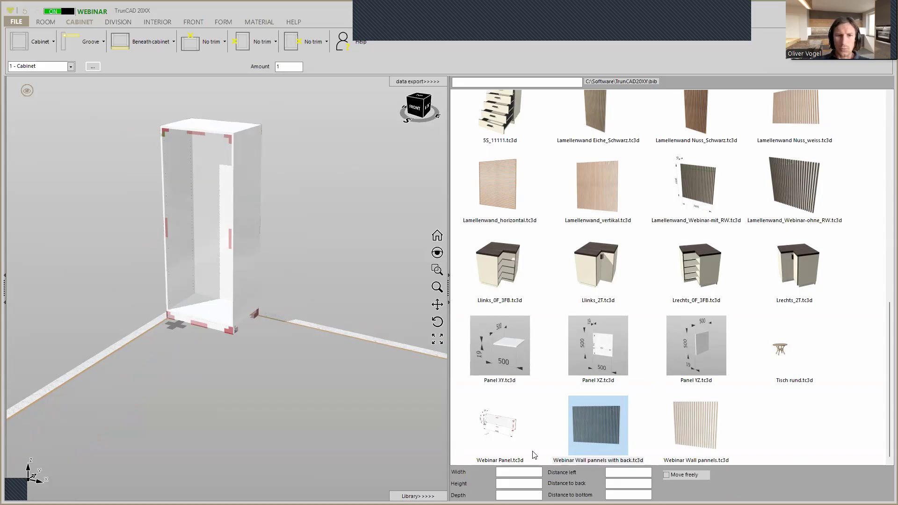
click(514, 483)
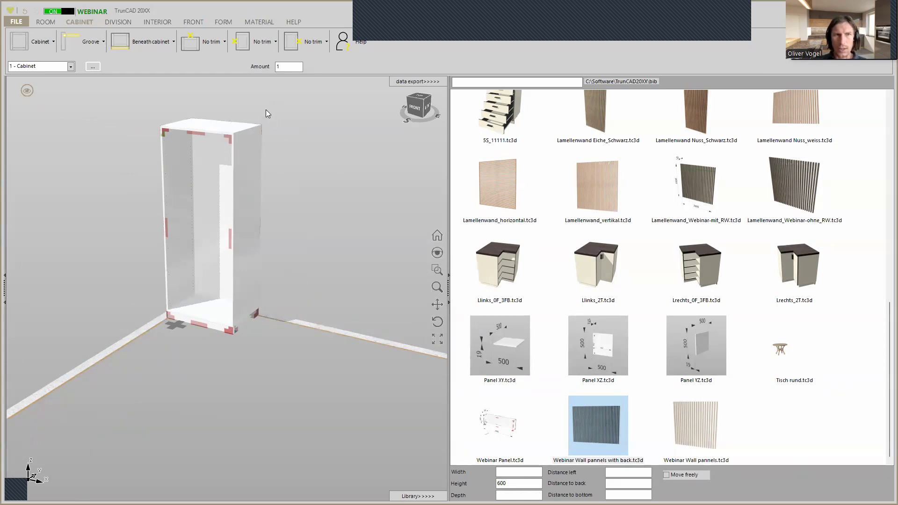
scroll(266, 112, up, 5)
middle_drag(273, 130, 259, 138)
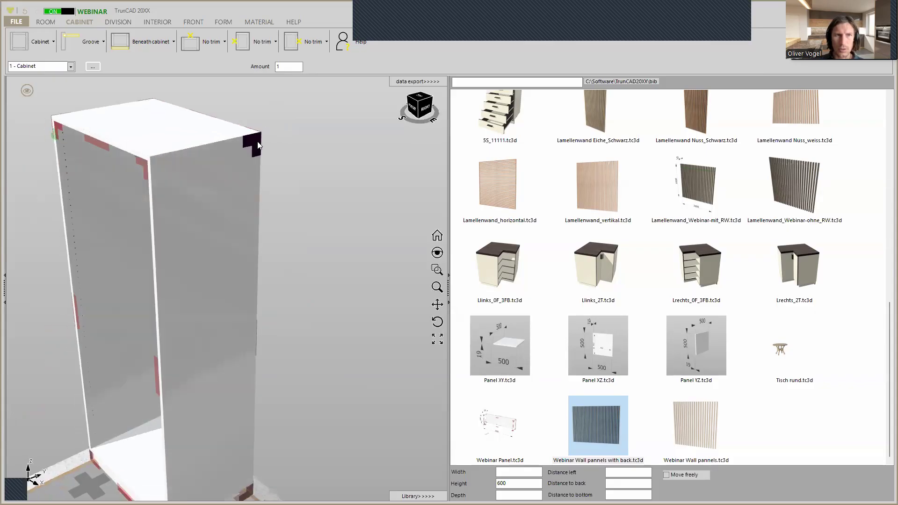
drag(590, 424, 255, 137)
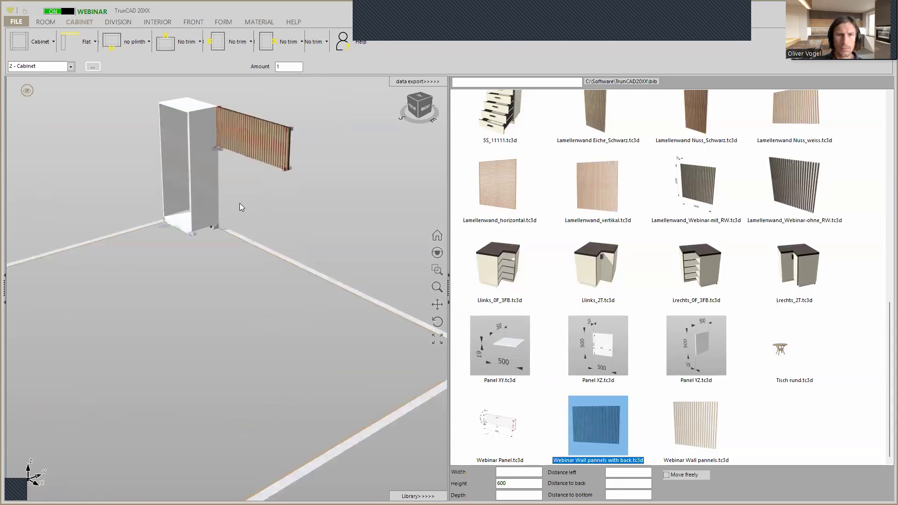
Place "Webinar Wall pannels with back" from the library at height 800 on the tall cabinet's lower rear right corner
middle_drag(242, 199, 273, 190)
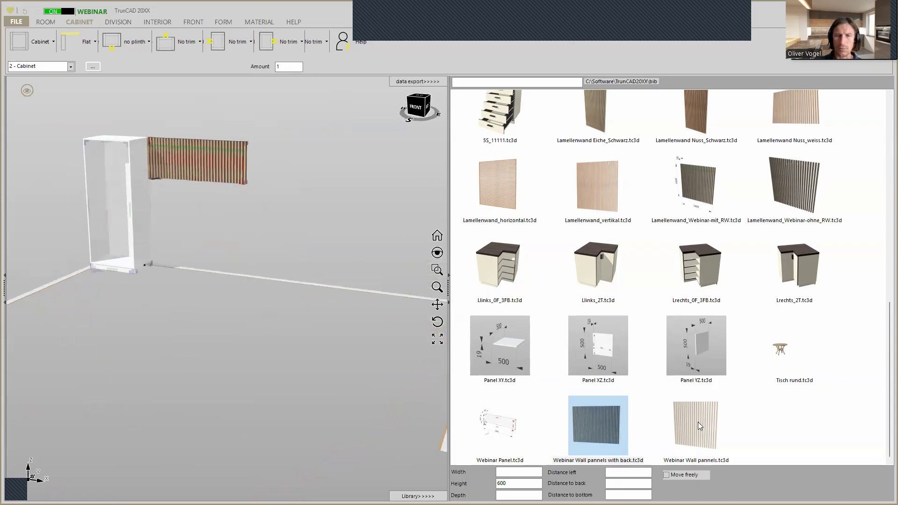
double_click(510, 484)
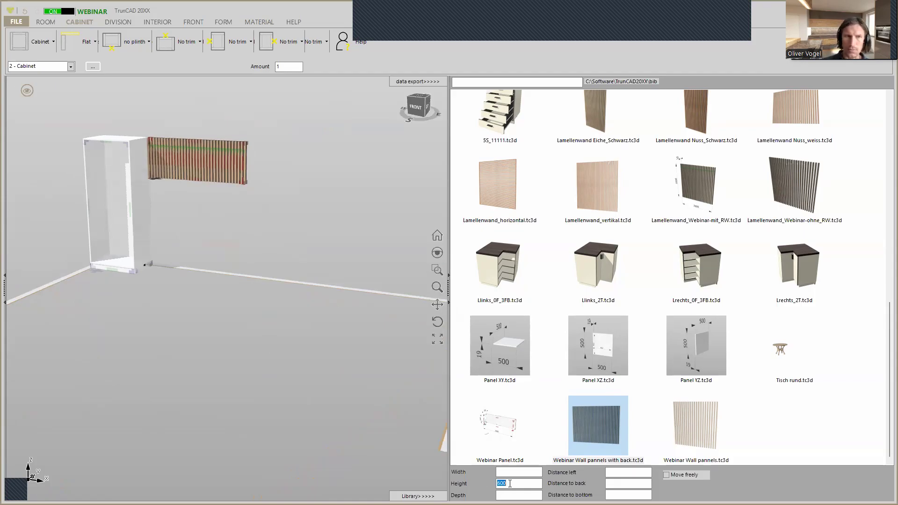
text(800)
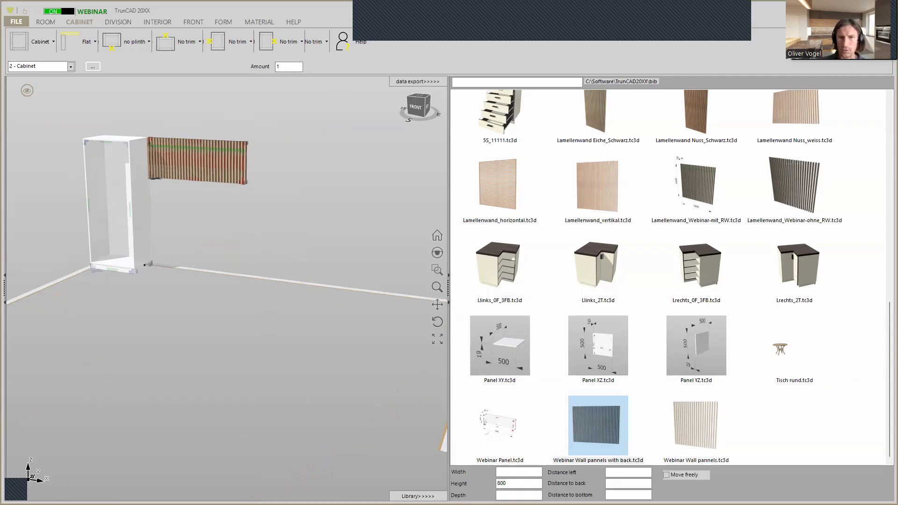
click(508, 472)
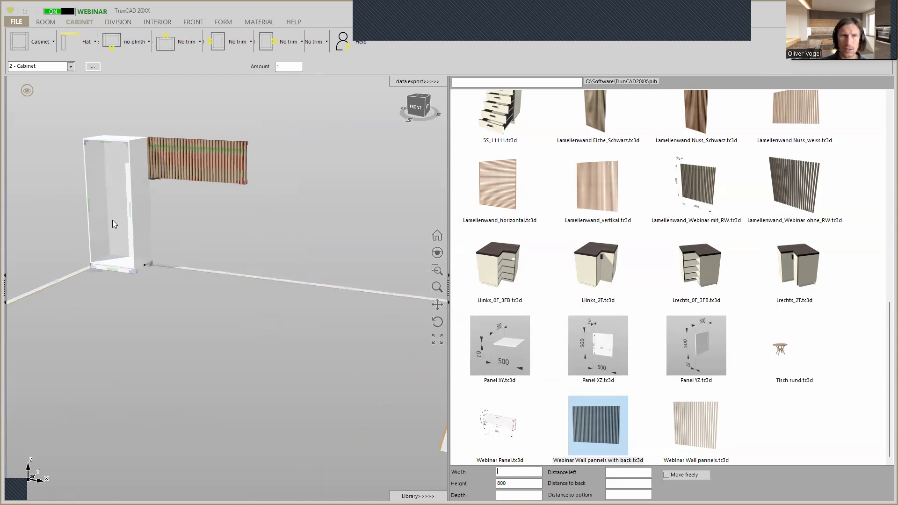
scroll(165, 254, up, 5)
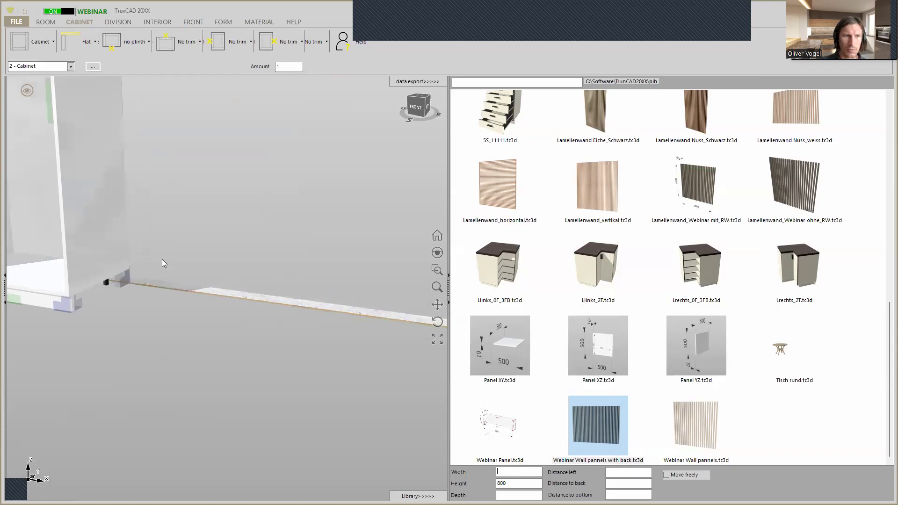
middle_drag(162, 260, 135, 265)
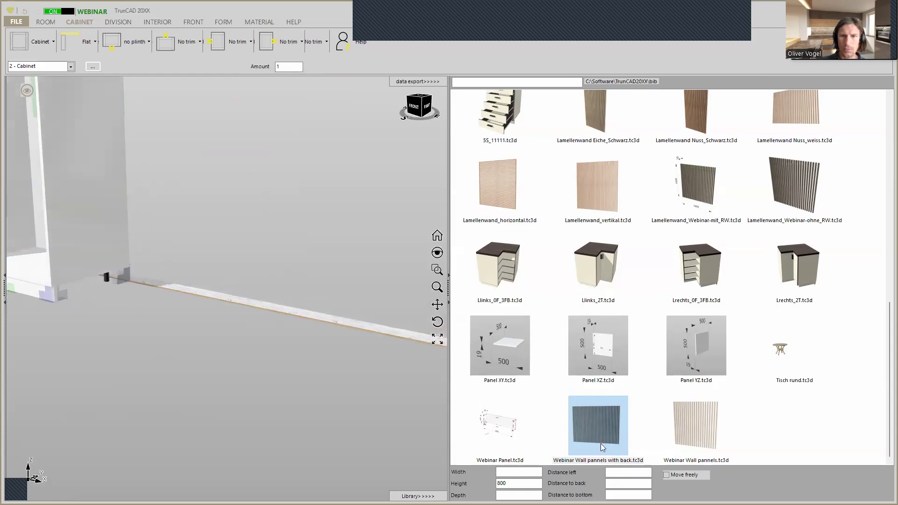
drag(606, 438, 125, 277)
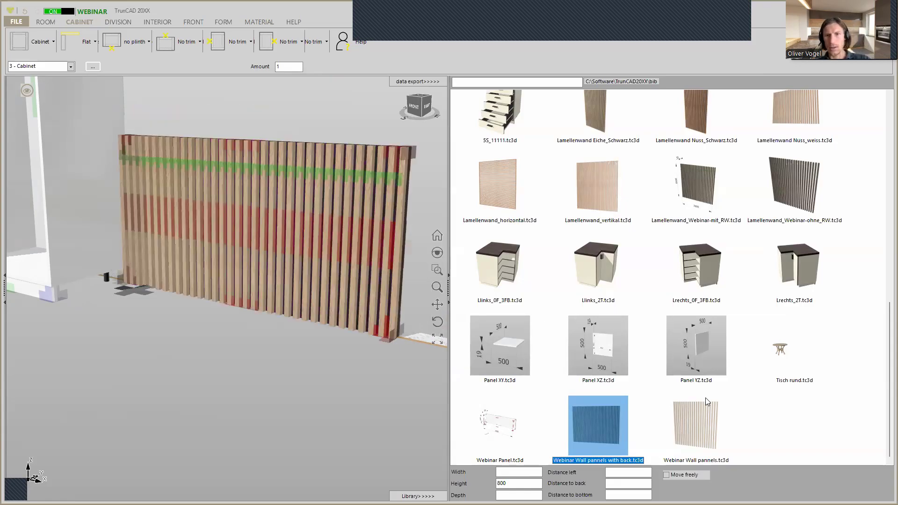
Place "Webinar Wall pannels" from the library at height 800 on the tall cabinet's lower front right corner
drag(696, 425, 60, 297)
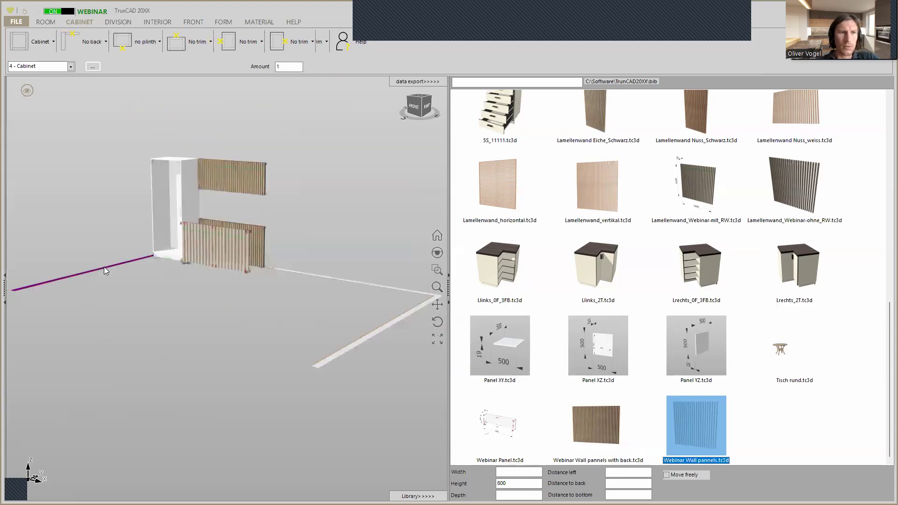
scroll(234, 227, up, 5)
mouse_move(234, 227)
middle_down()
mouse_move(285, 230)
mouse_move(177, 242)
mouse_move(253, 239)
mouse_move(239, 229)
mouse_move(263, 217)
mouse_move(223, 242)
middle_up()
middle_drag(181, 197, 159, 298)
click(161, 299)
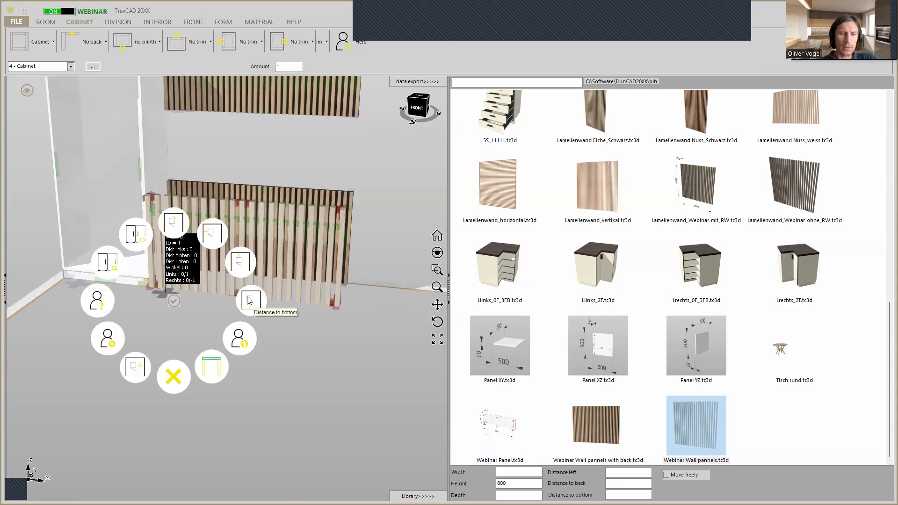
click(351, 418)
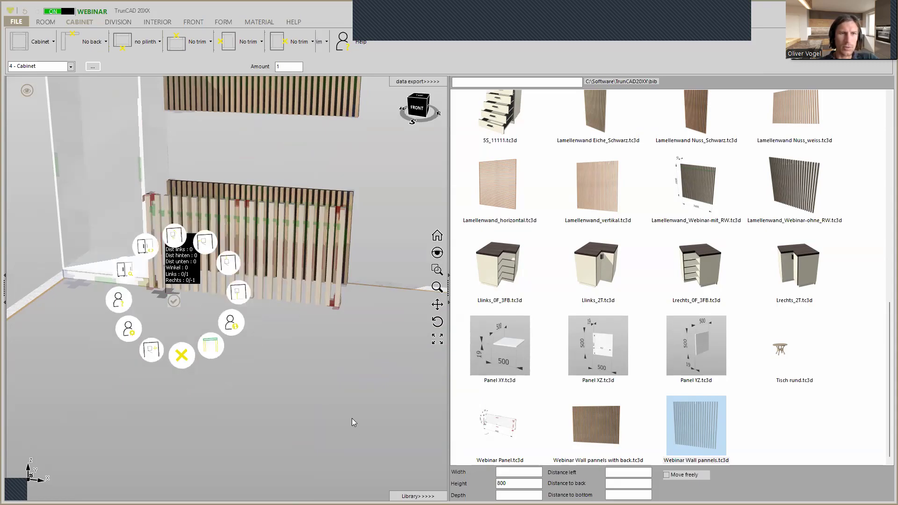
click(153, 207)
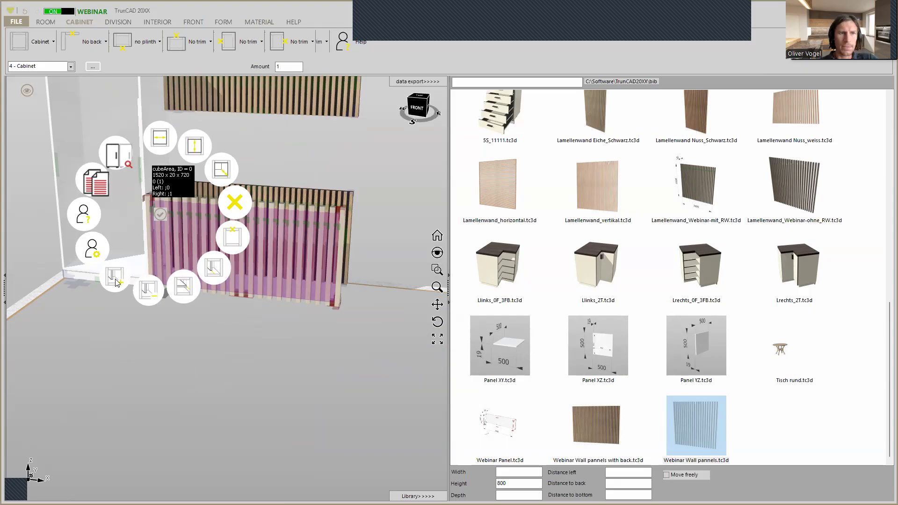
click(115, 279)
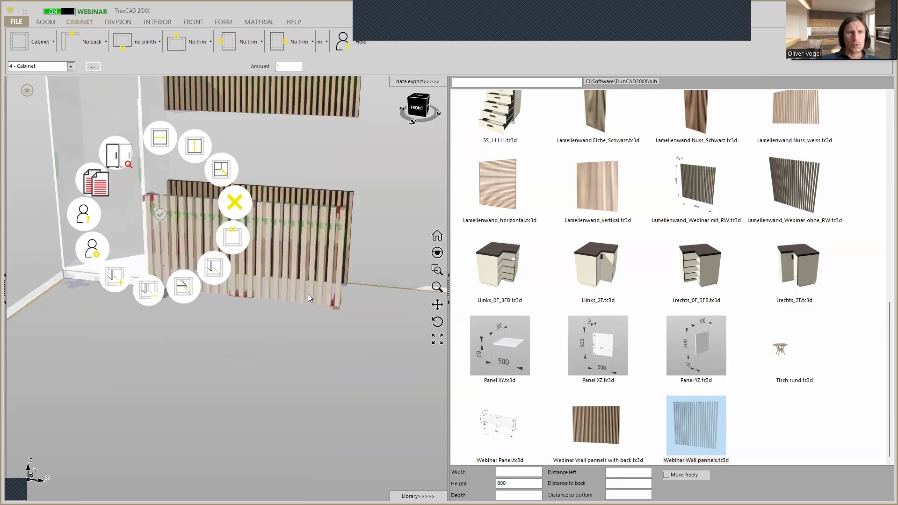
click(321, 156)
scroll(288, 177, down, 3)
middle_drag(288, 163, 230, 293)
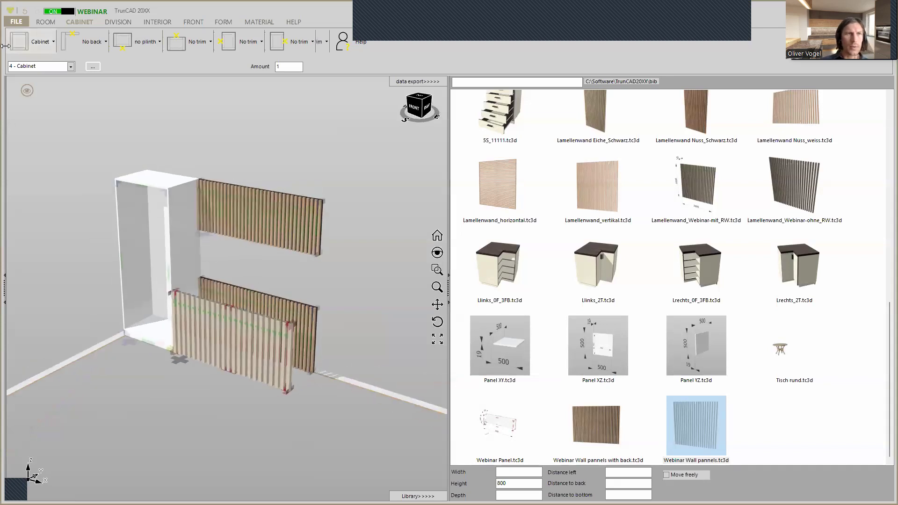
Start a new project without saving the current tall cabinet and slatted wall arrangement
click(16, 22)
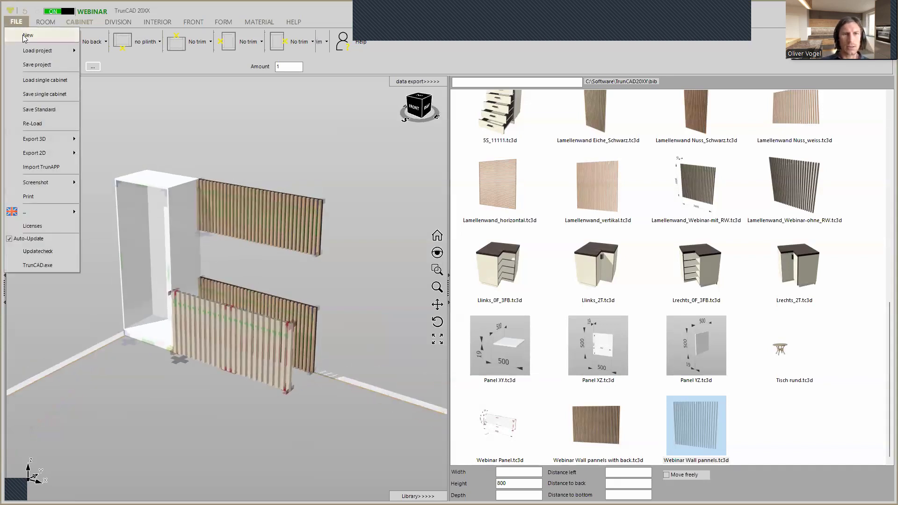
click(23, 34)
click(456, 286)
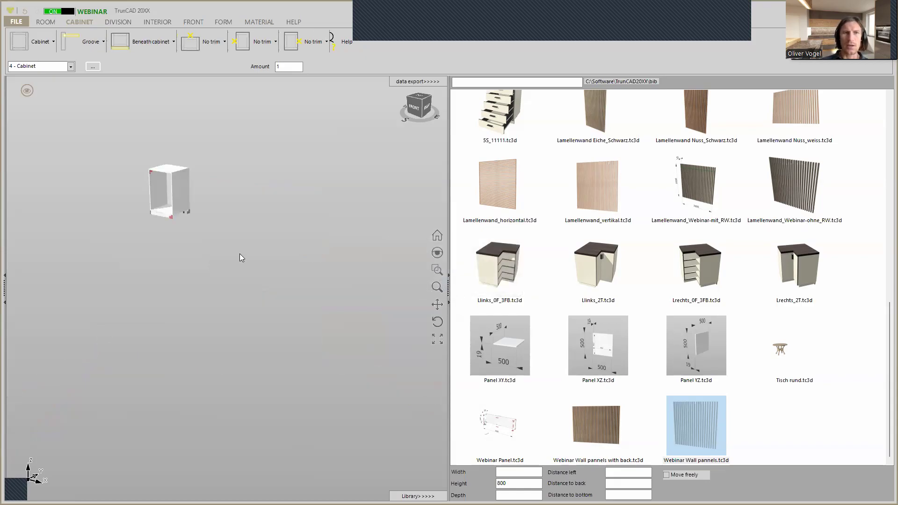
mouse_move(143, 173)
middle_down()
mouse_move(169, 167)
mouse_move(150, 177)
middle_up()
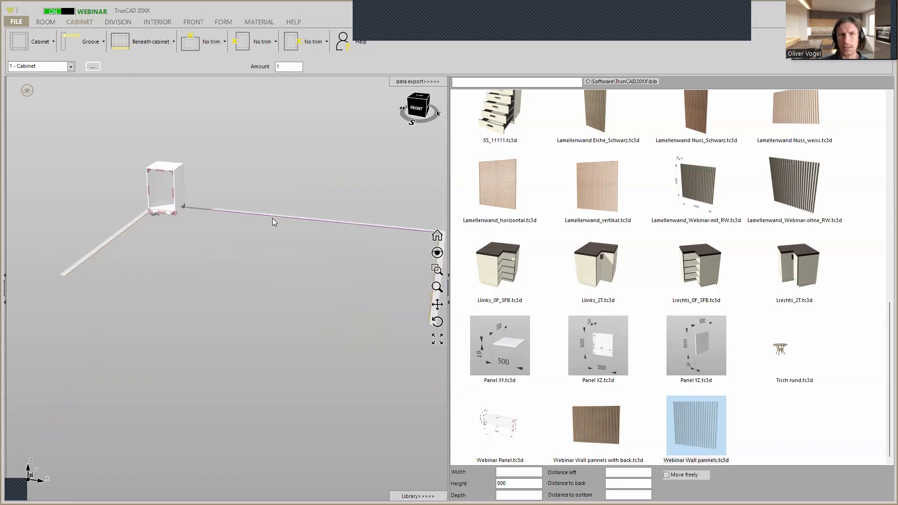
Open "Webinar Wall pannels with back" from the library as the current project
click(604, 418)
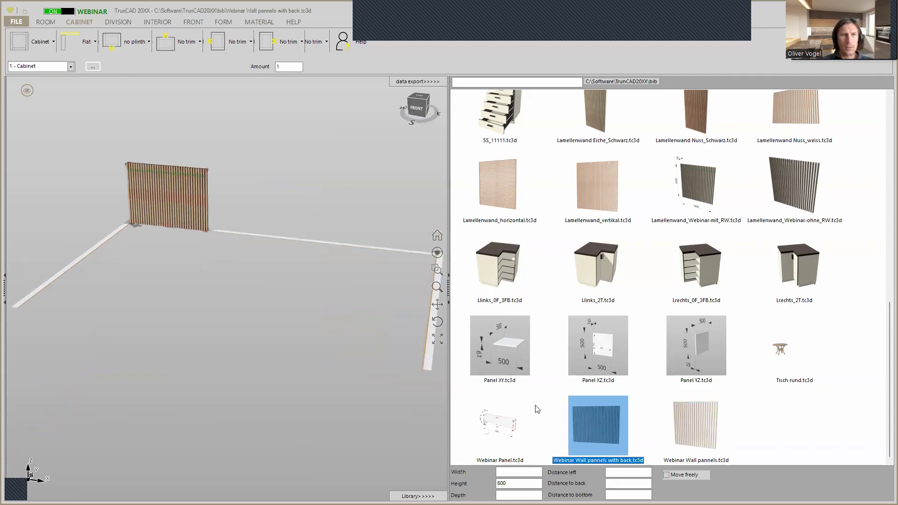
scroll(84, 166, up, 3)
middle_drag(91, 188, 107, 183)
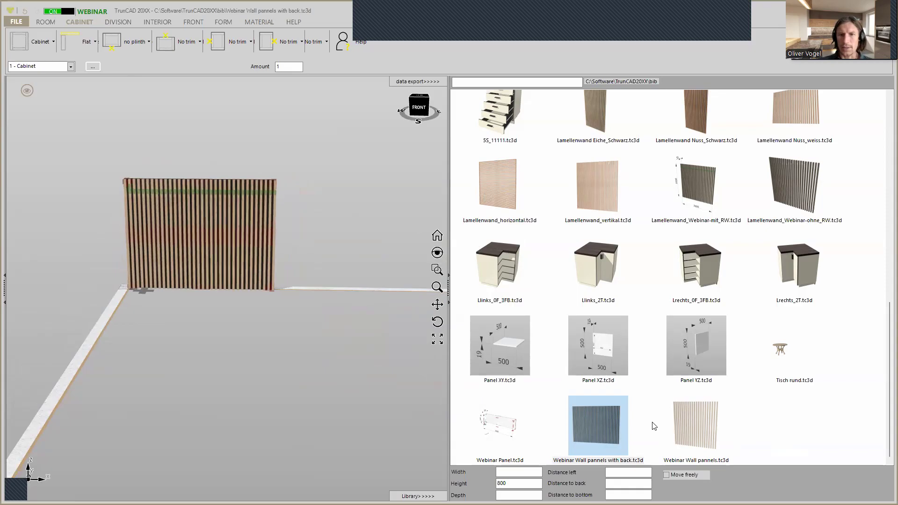
scroll(194, 174, up, 2)
scroll(212, 155, down, 4)
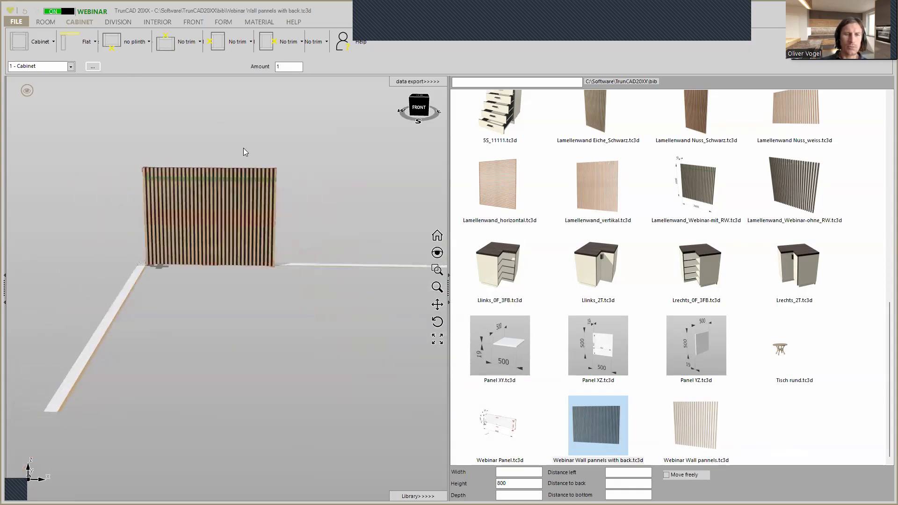
scroll(243, 149, up, 2)
middle_drag(235, 143, 223, 153)
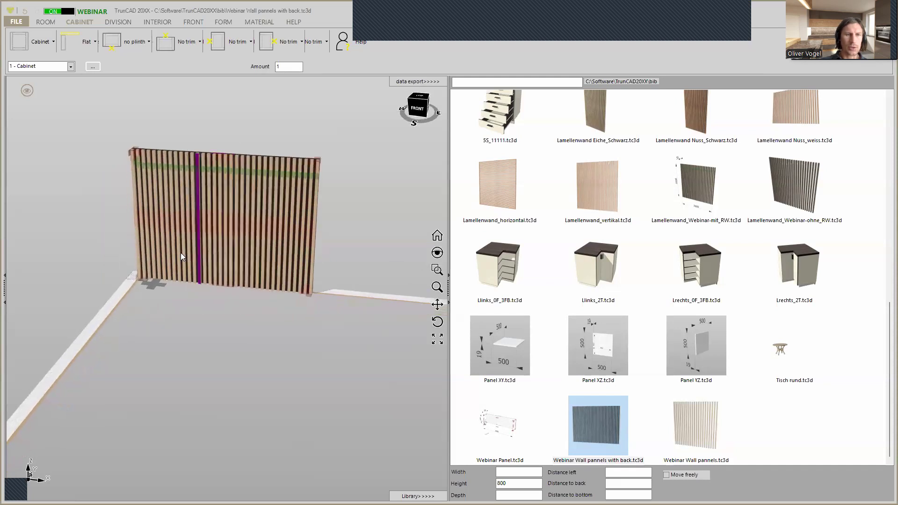
In the slatted wall's cabinet settings, set the height to 1800 and the width to 1500, and save the changes
click(155, 282)
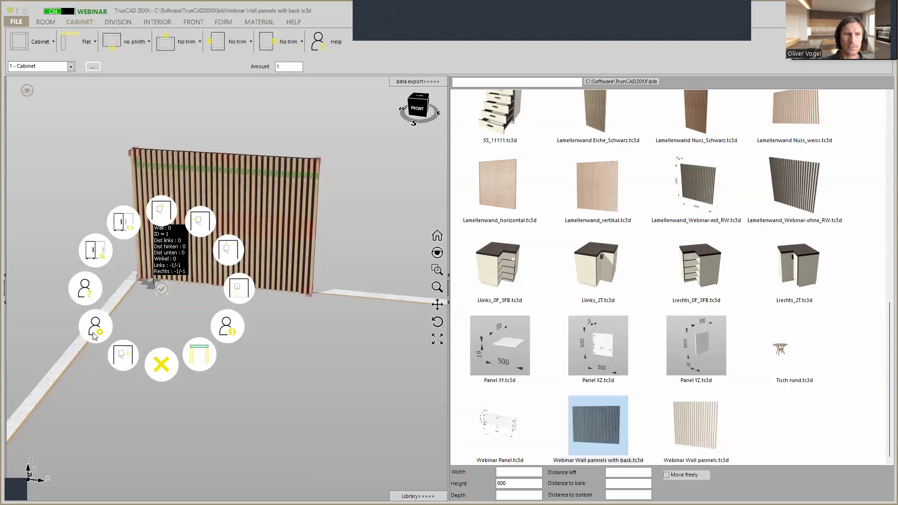
click(95, 326)
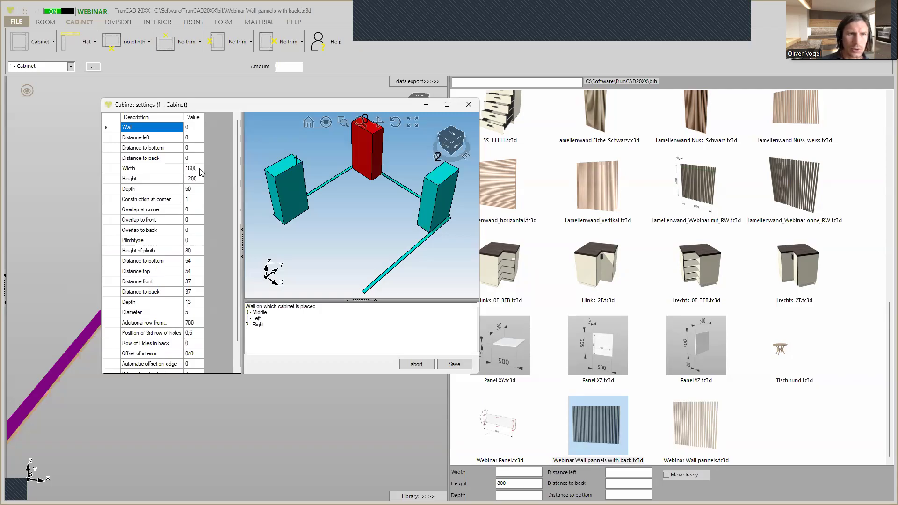
click(198, 181)
text(1800)
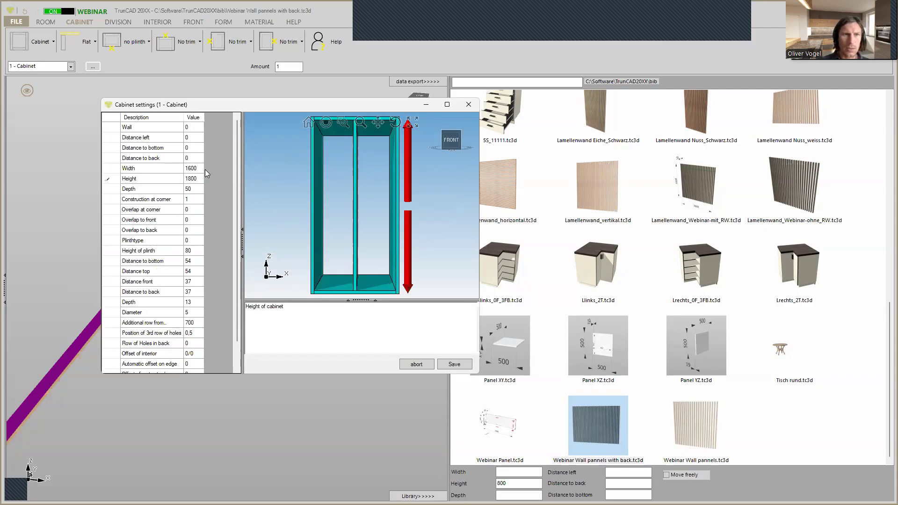
click(197, 169)
text(1500)
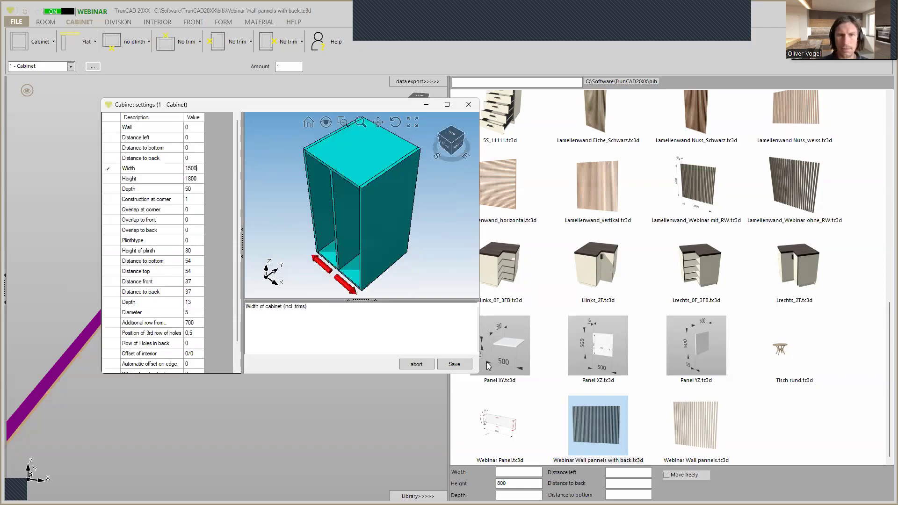
click(456, 365)
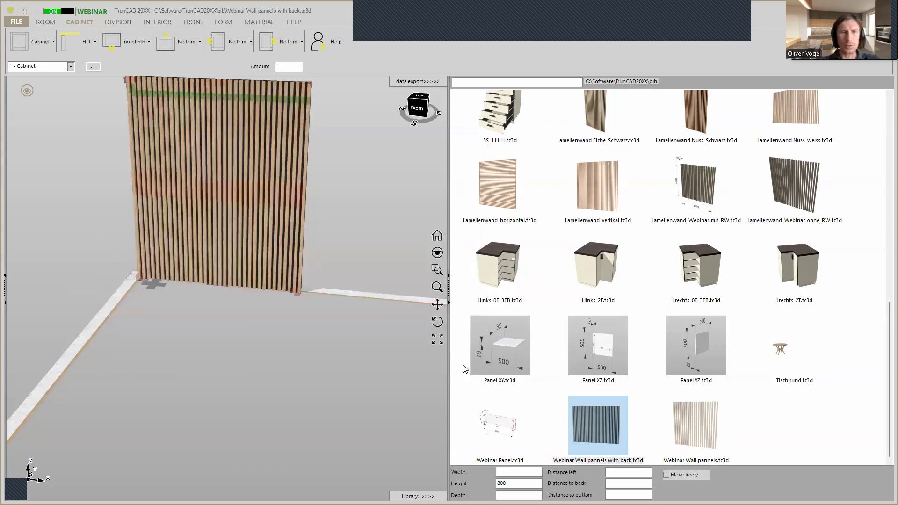
middle_drag(348, 240, 339, 312)
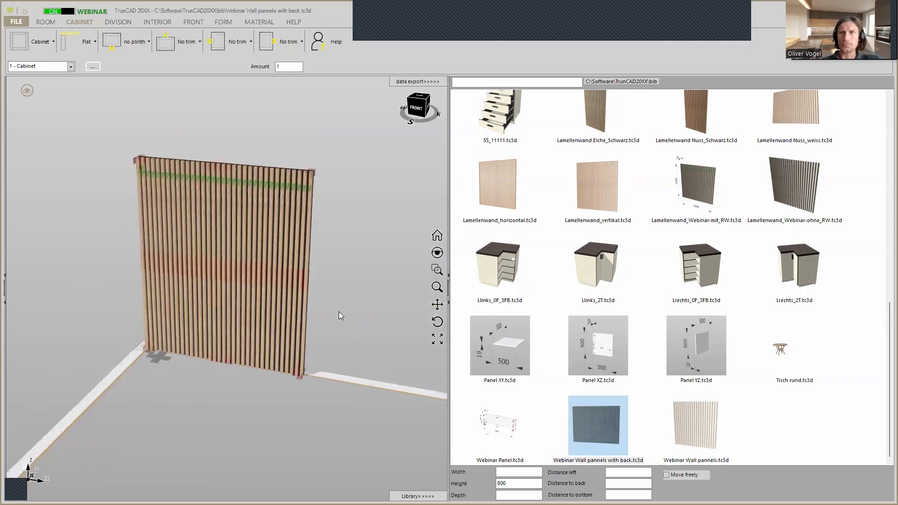
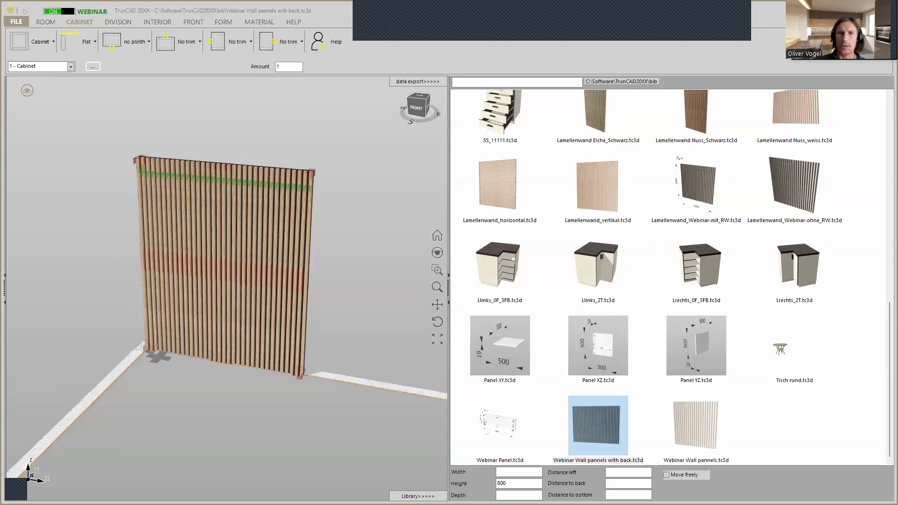
Switch to the browser and review the May 2025 webinar schedule on the TrunCAD webinar plan page, and put the browser away
key(alt+Tab)
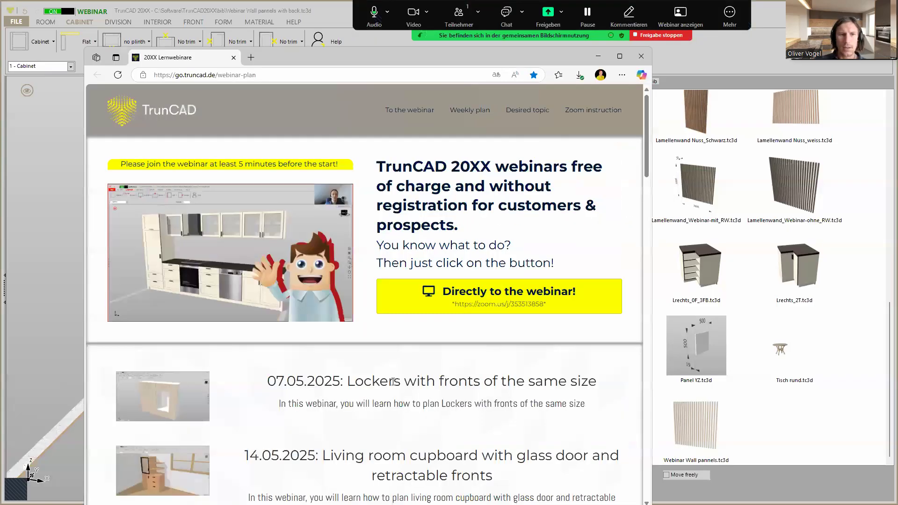
scroll(395, 384, down, 4)
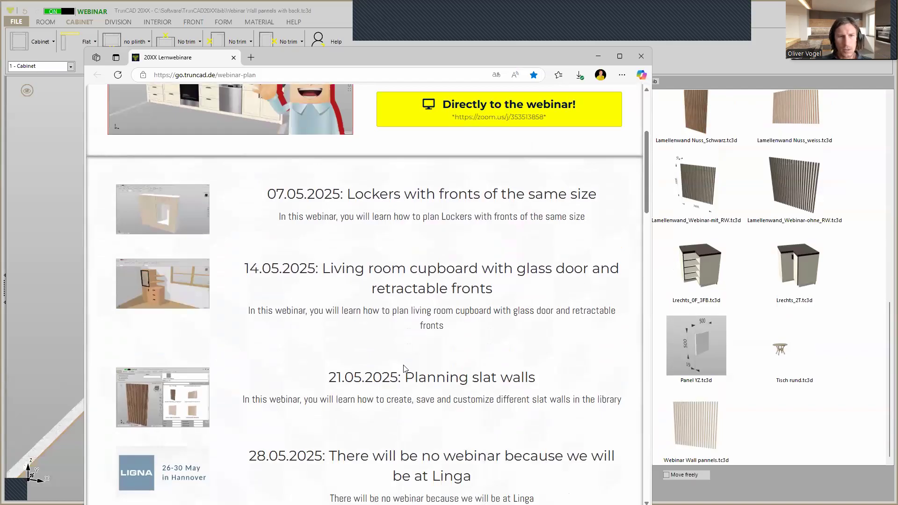
scroll(402, 368, down, 1)
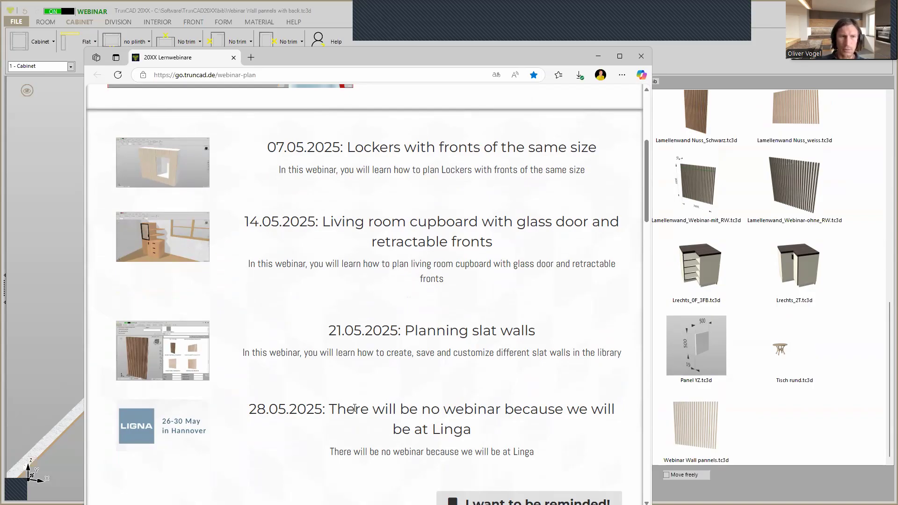
scroll(355, 409, down, 2)
scroll(355, 408, up, 2)
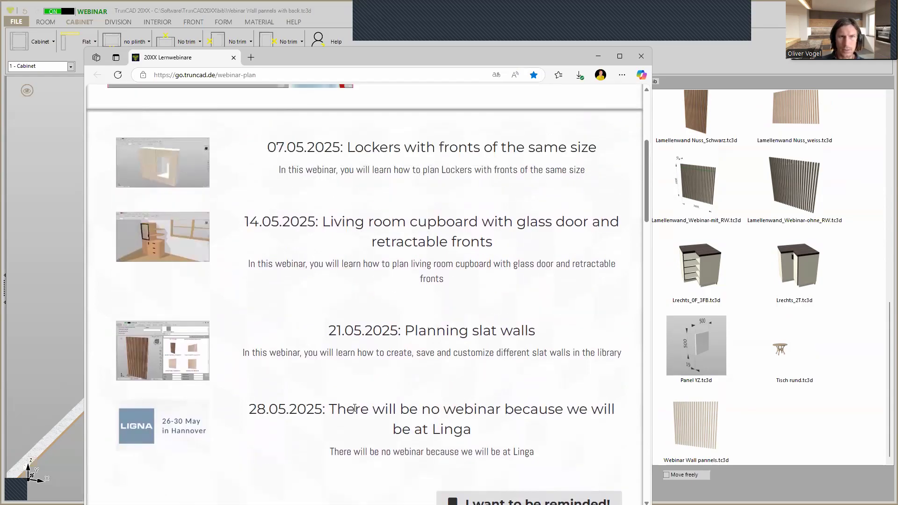
scroll(355, 408, up, 2)
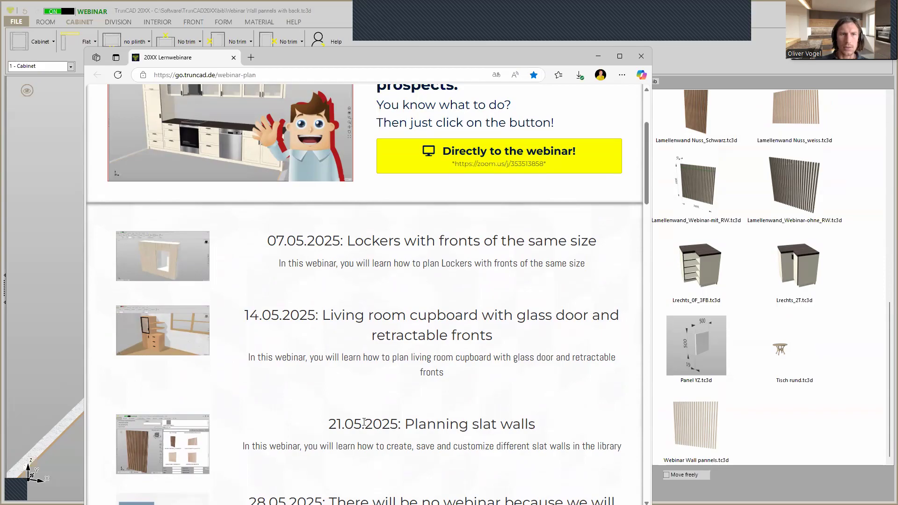
scroll(363, 418, down, 3)
scroll(364, 425, up, 2)
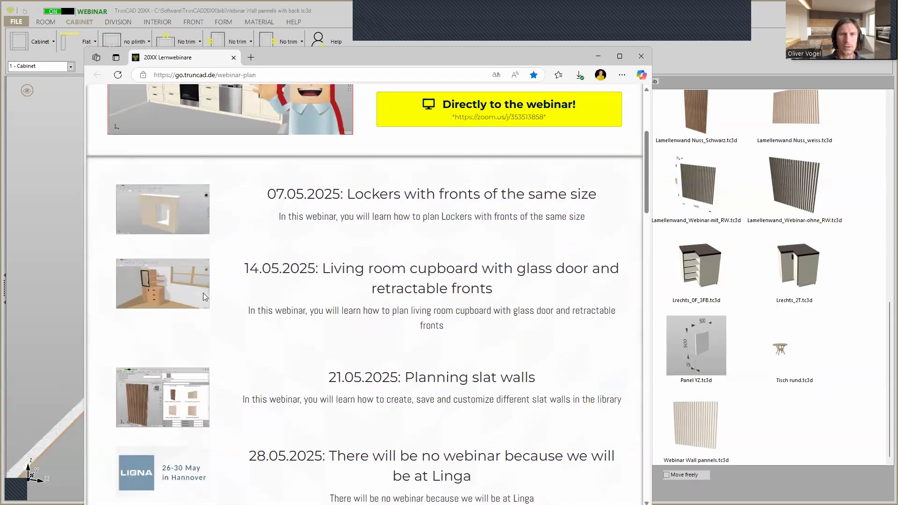
drag(421, 63, 418, 122)
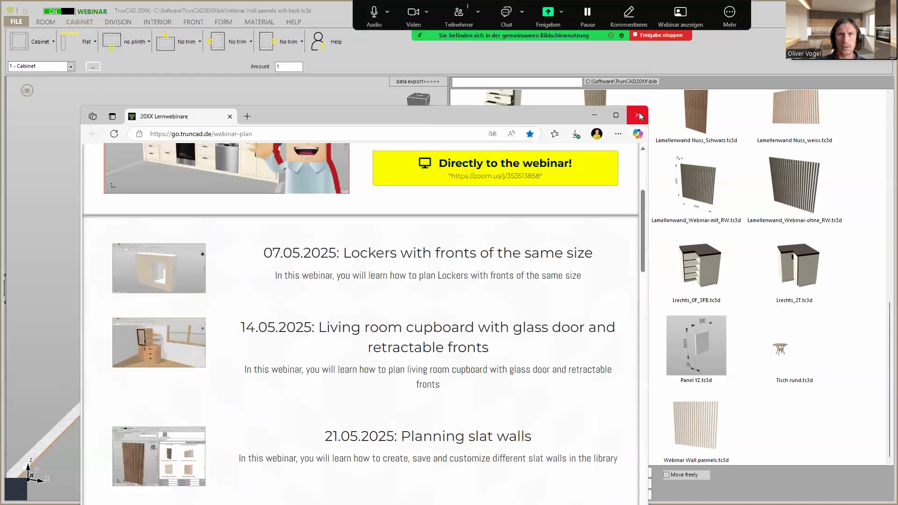
click(595, 116)
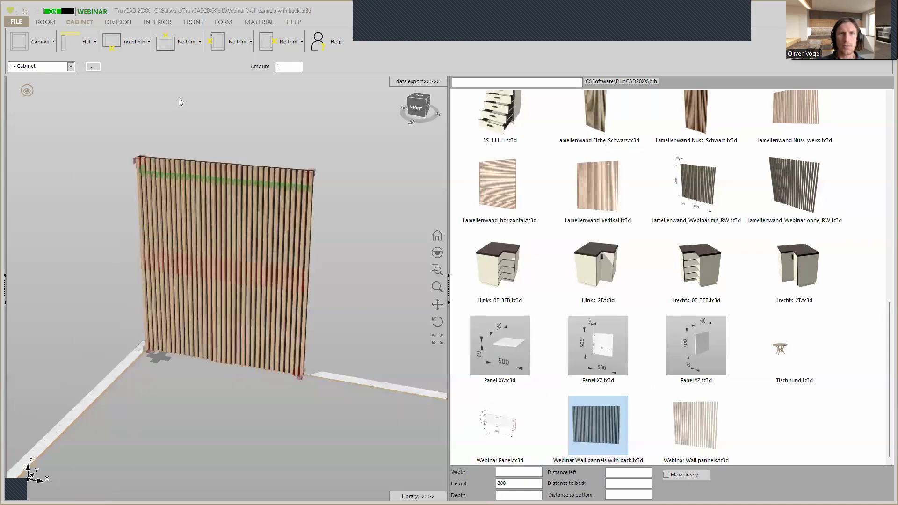
Open the TrunCAD online academy website from the program's help and look through the recordings on its Starter Webinars page
click(295, 21)
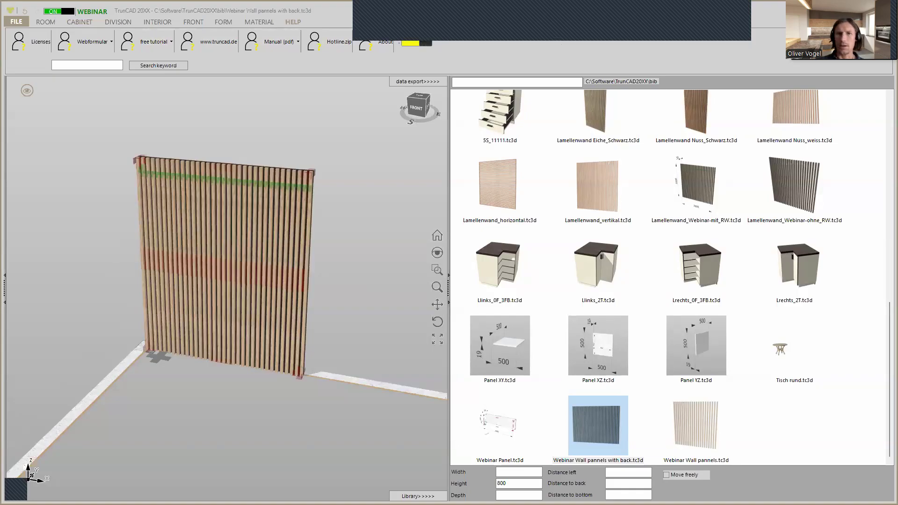
drag(626, 1, 626, 130)
click(678, 134)
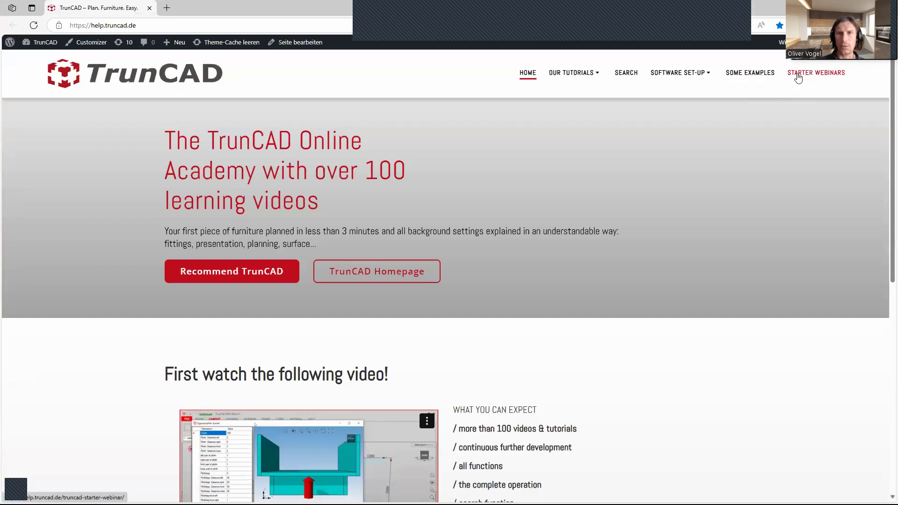
click(799, 78)
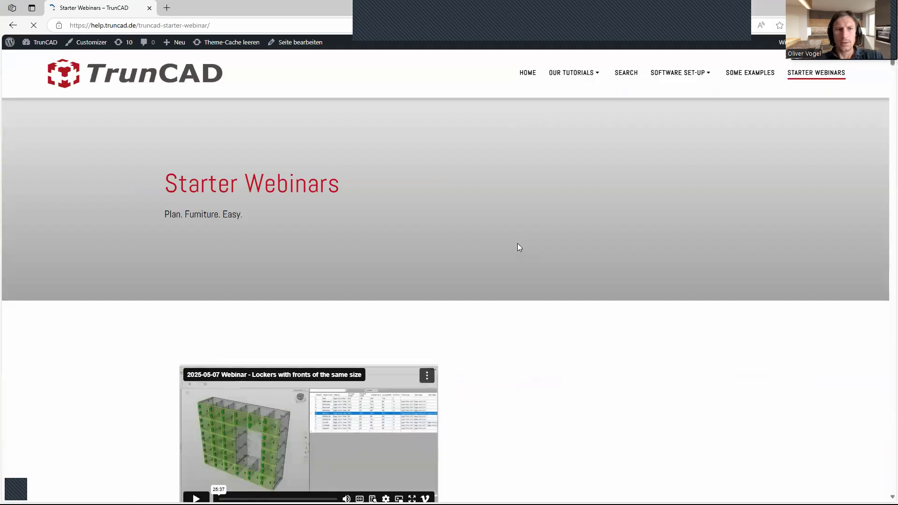
scroll(519, 241, down, 2)
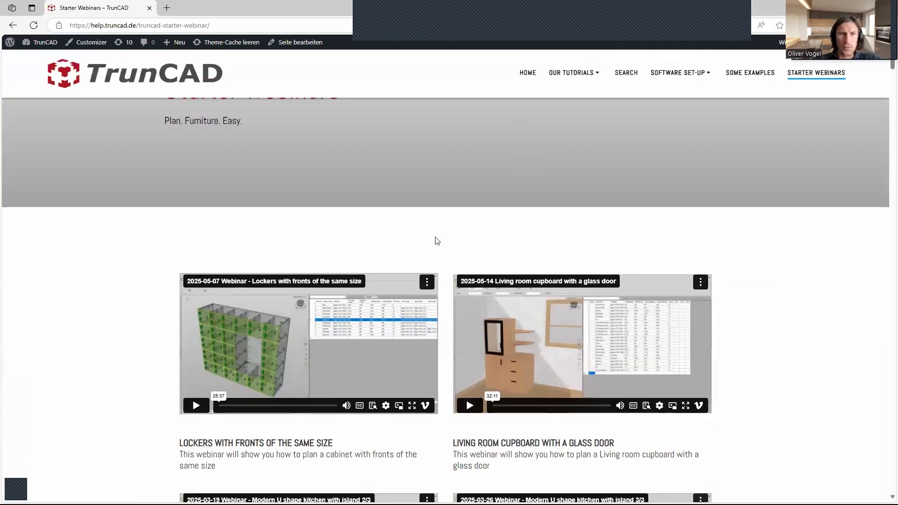
scroll(325, 243, down, 1)
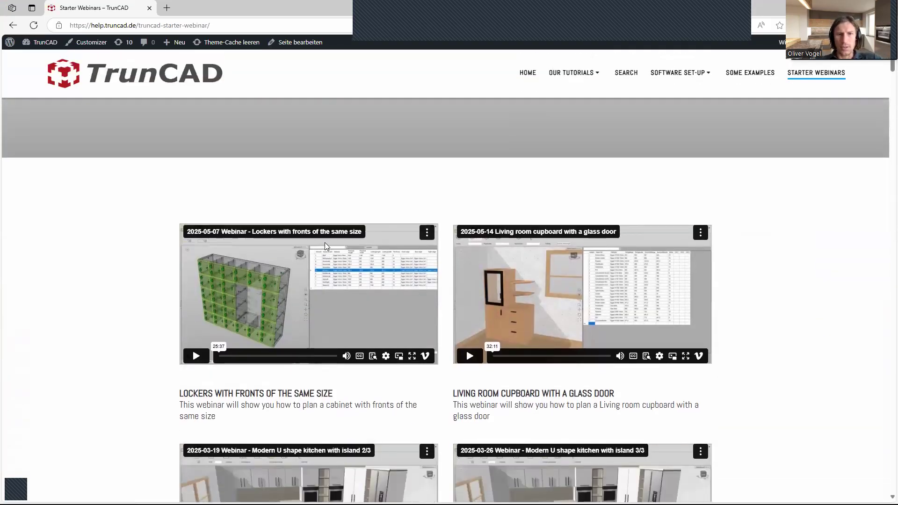
scroll(324, 242, down, 5)
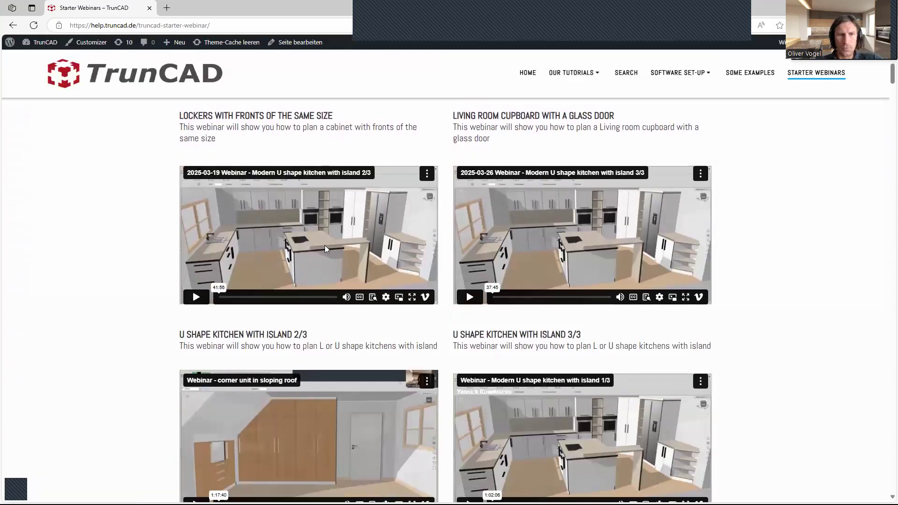
scroll(325, 245, up, 5)
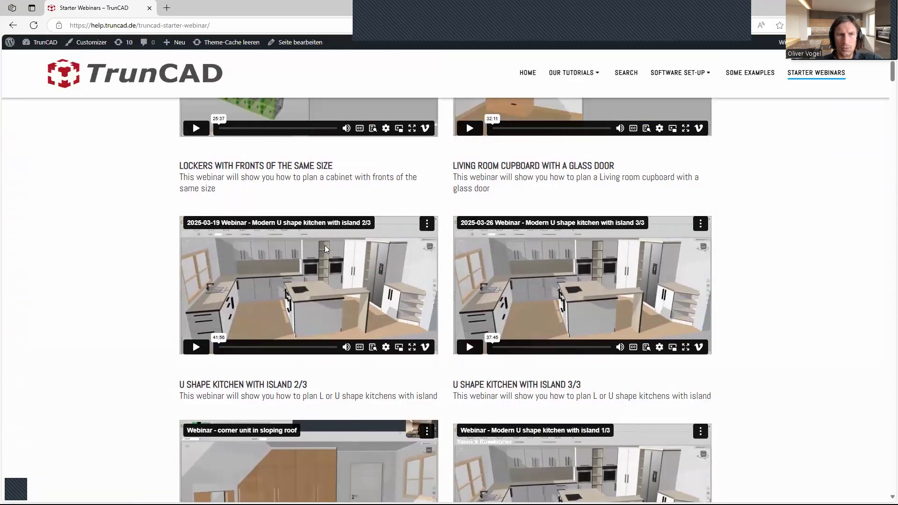